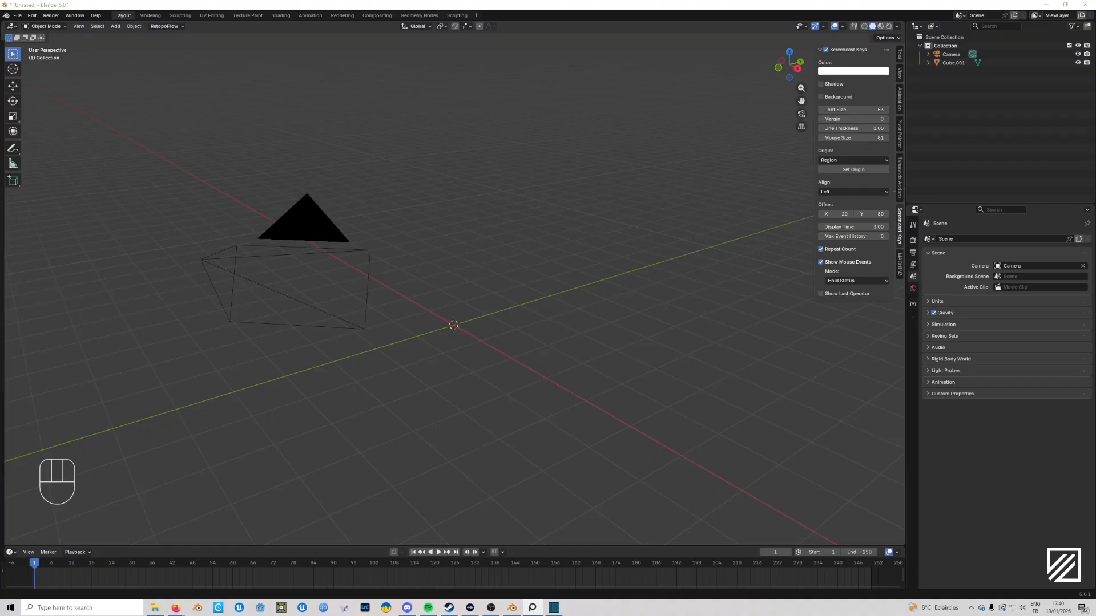
# Step: Add a UV sphere at the scene origin with its default settings and collapse the creation options
pyautogui.moveTo(507, 254)
pyautogui.mouseDown(button='middle')
pyautogui.moveTo(511, 266)
pyautogui.moveTo(498, 268)
pyautogui.mouseUp(button='middle')
pyautogui.hotkey('shift', 'a')
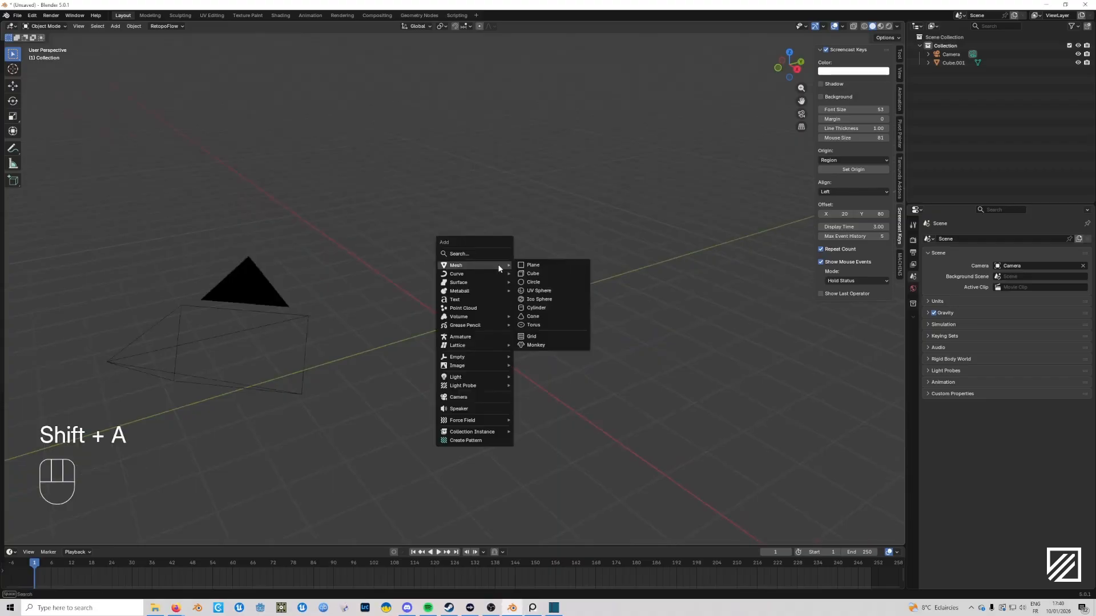
pyautogui.click(538, 290)
pyautogui.scroll(6, 517, 319)
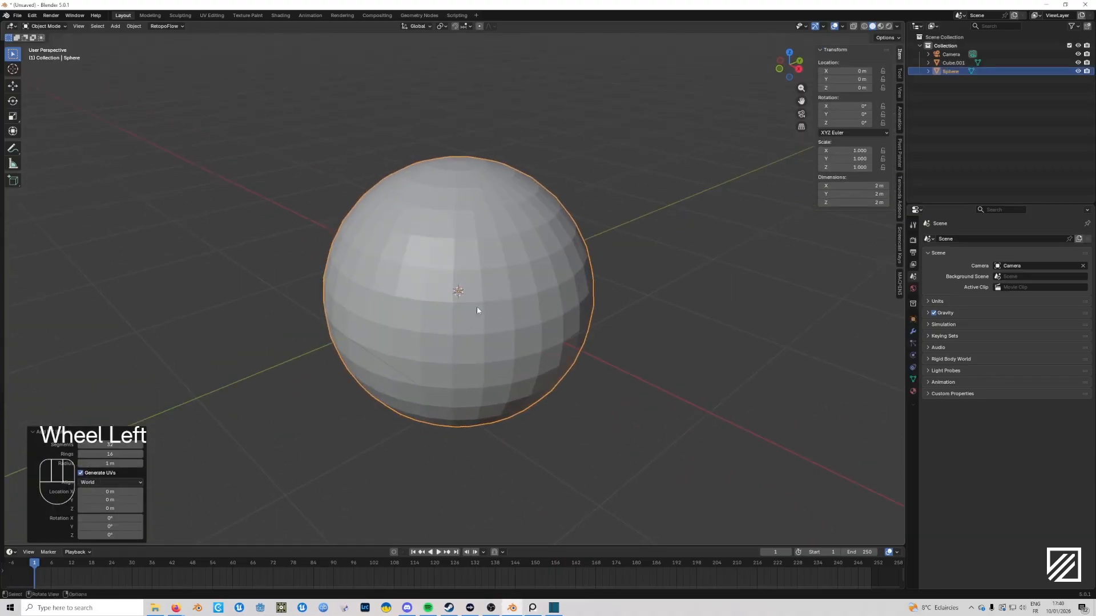
pyautogui.click(34, 433)
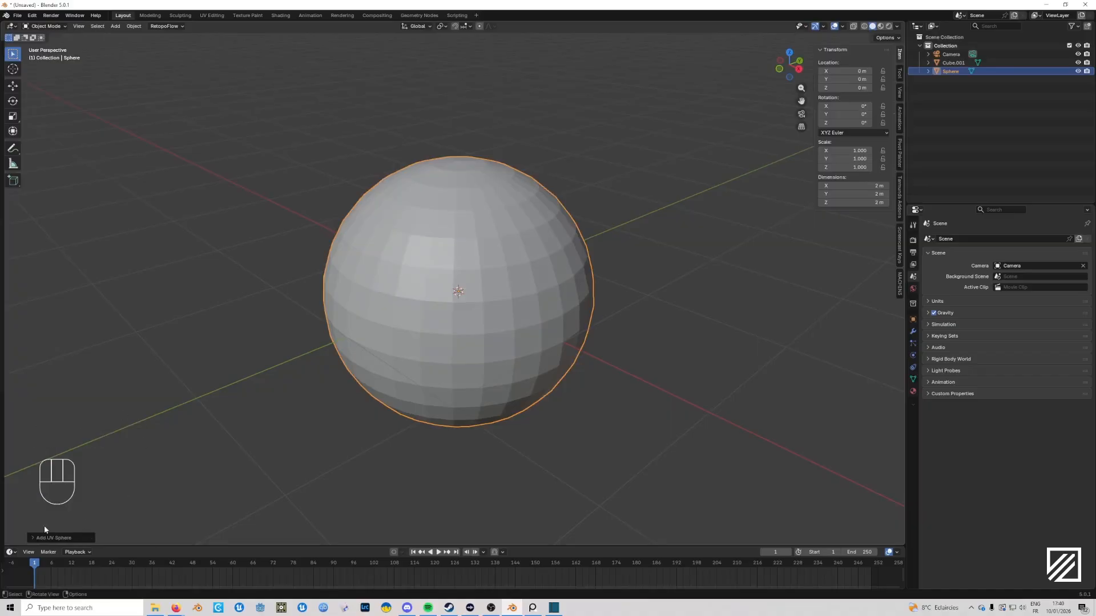
# Step: Switch the sphere to Edit Mode with face selection active and no geometry selected
pyautogui.keyDown('shift'); pyautogui.moveTo(165, 428); pyautogui.dragTo(609, 375, button='middle'); pyautogui.keyUp('shift')
pyautogui.press('Tab')
pyautogui.scroll(2, 639, 386)
pyautogui.click(672, 403)
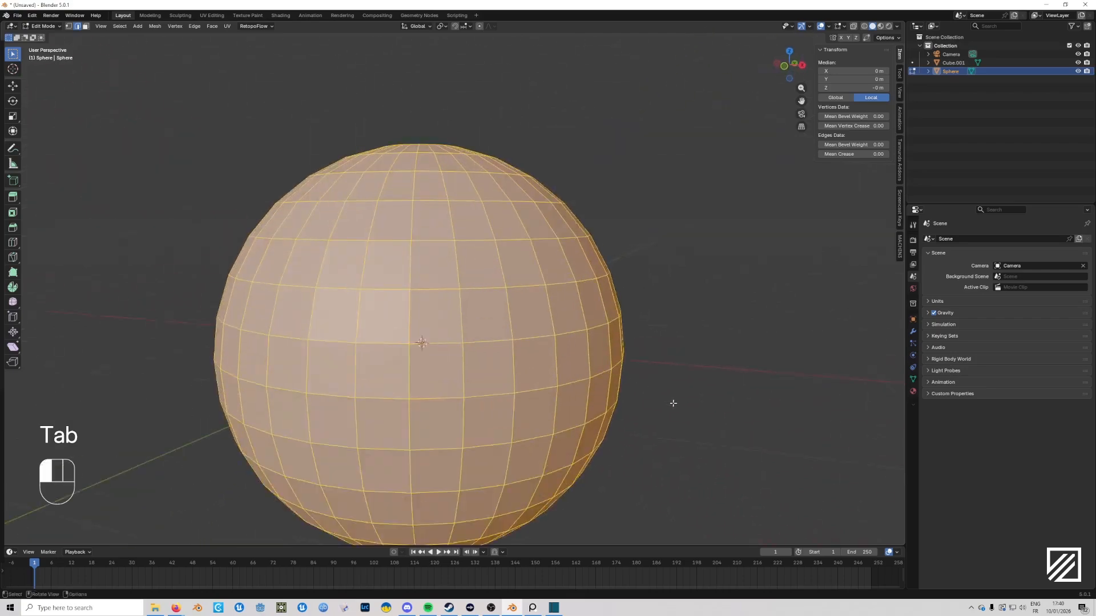
pyautogui.press('3')
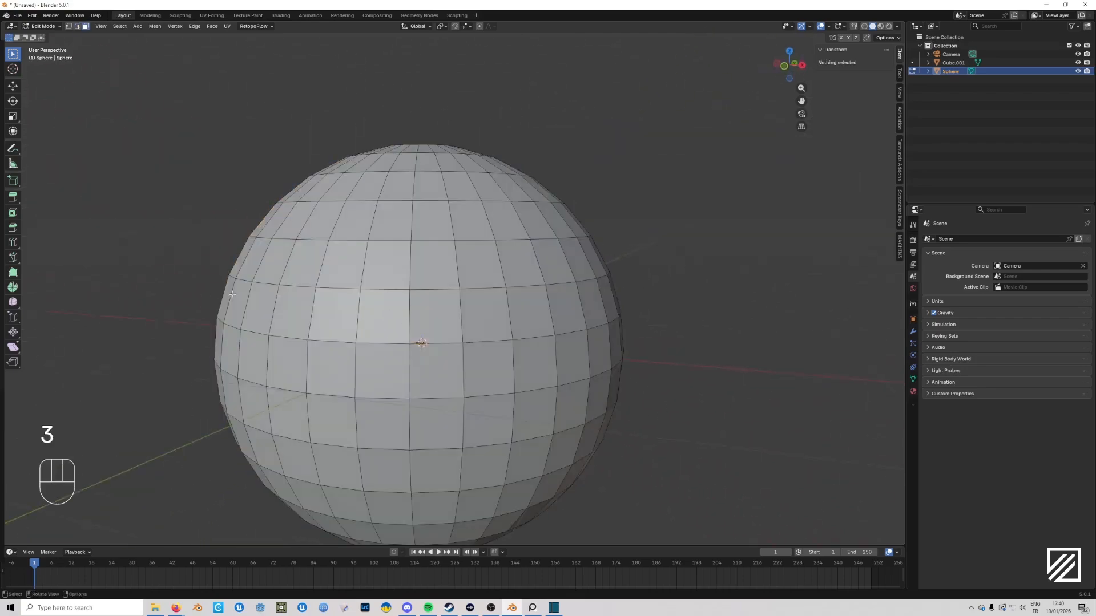
# Step: Loop-select alternately the horizontal and the vertical face loop through the front face just above the sphere's centre
pyautogui.keyDown('alt'); pyautogui.click(405, 318); pyautogui.keyUp('alt')
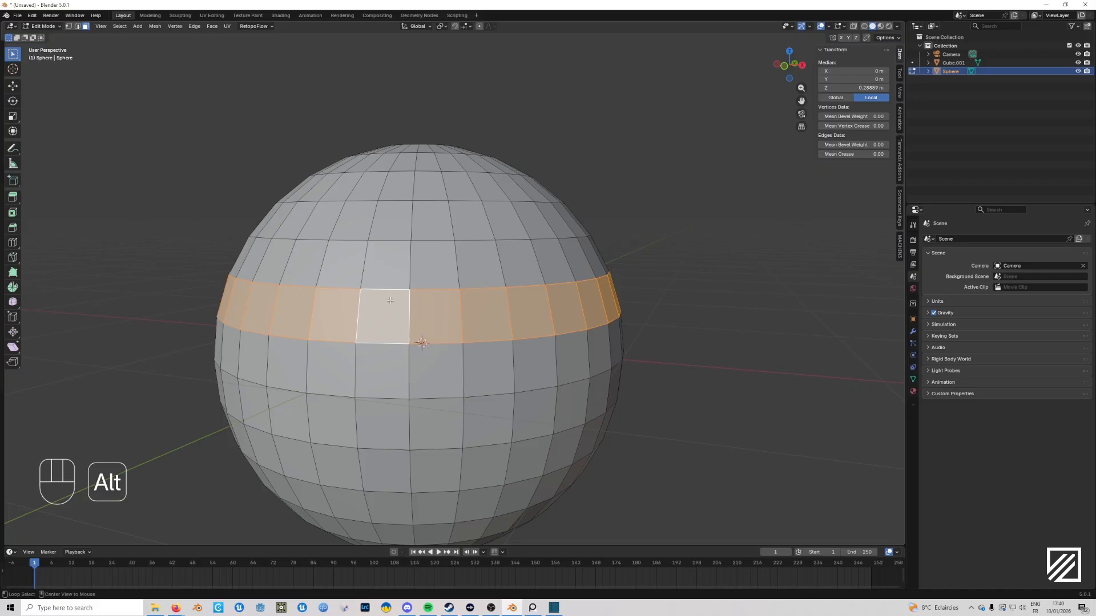
pyautogui.keyDown('alt'); pyautogui.click(387, 300); pyautogui.keyUp('alt')
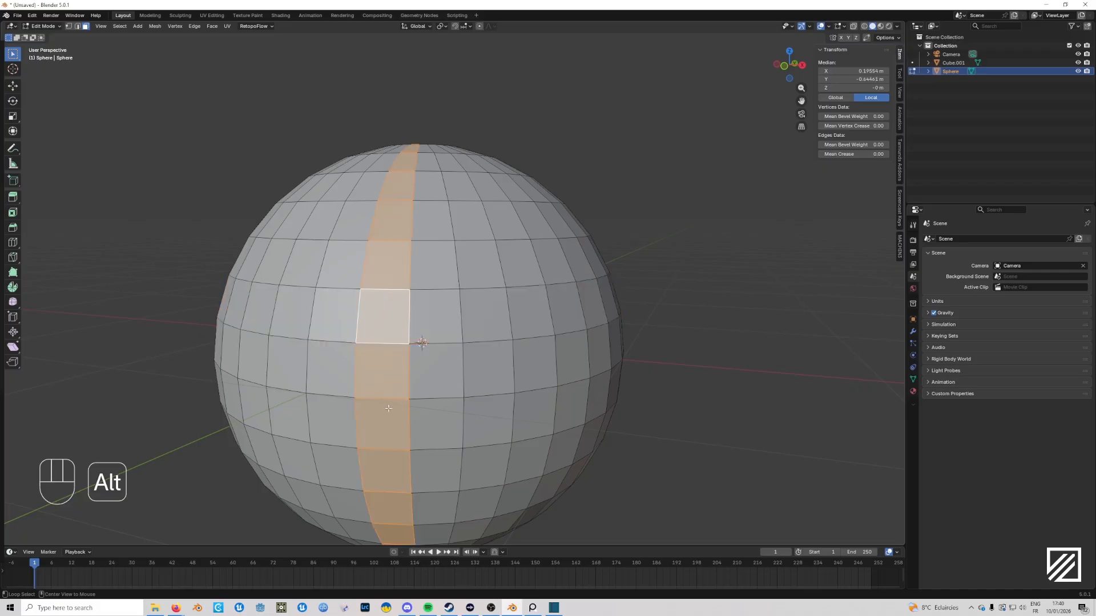
pyautogui.keyDown('alt'); pyautogui.click(408, 317); pyautogui.keyUp('alt')
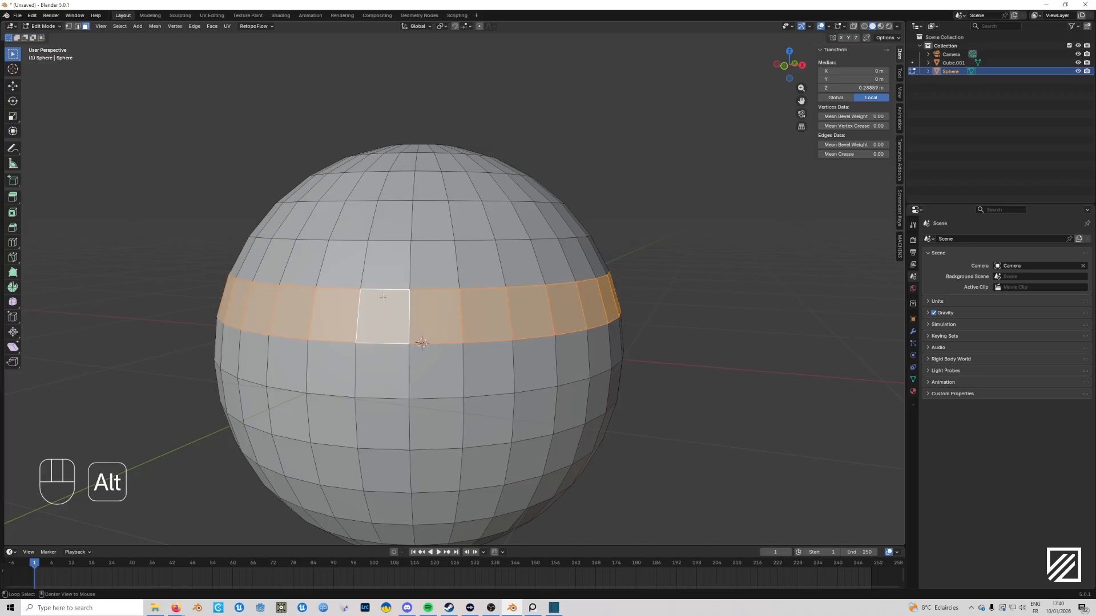
pyautogui.keyDown('alt'); pyautogui.click(394, 308); pyautogui.keyUp('alt')
pyautogui.keyDown('alt'); pyautogui.click(400, 314); pyautogui.keyUp('alt')
pyautogui.keyDown('alt'); pyautogui.click(406, 319); pyautogui.keyUp('alt')
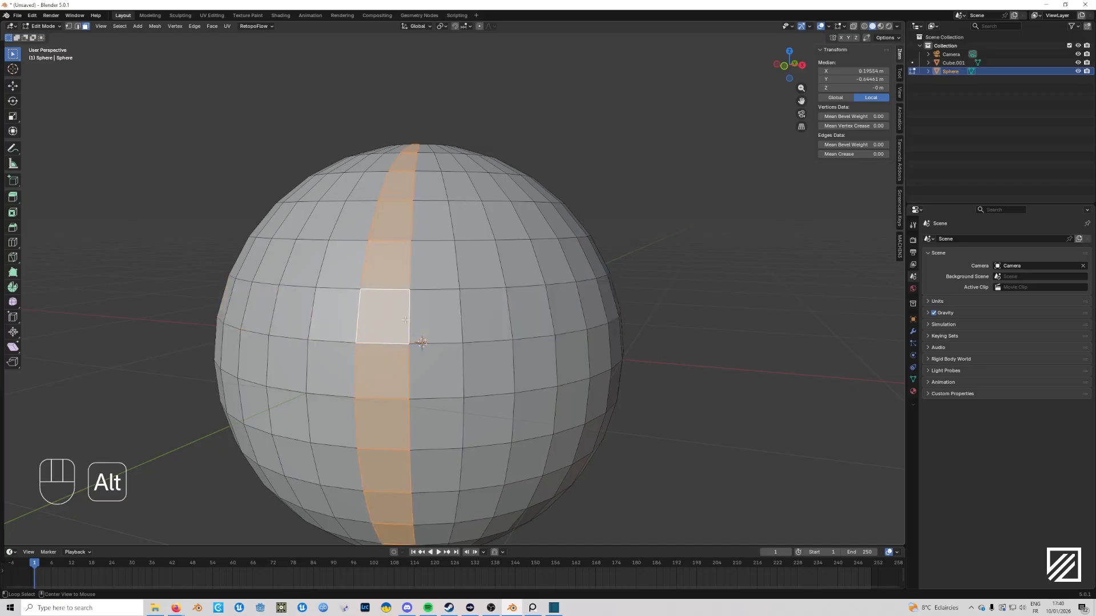
pyautogui.keyDown('alt'); pyautogui.click(405, 320); pyautogui.keyUp('alt')
# Step: Connect both pairs of opposite corners of the front face with diagonal edges, splitting it into four triangles
pyautogui.press('1')
pyautogui.click(410, 342)
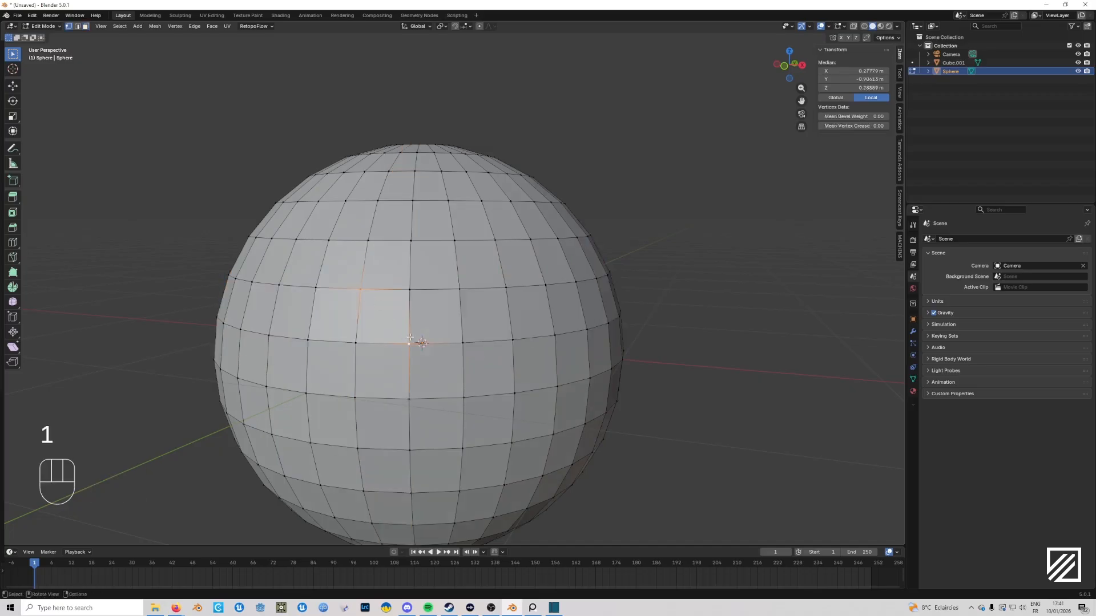
pyautogui.press('j')
pyautogui.click(387, 316)
pyautogui.click(409, 290)
pyautogui.keyDown('shift'); pyautogui.click(366, 331); pyautogui.keyUp('shift')
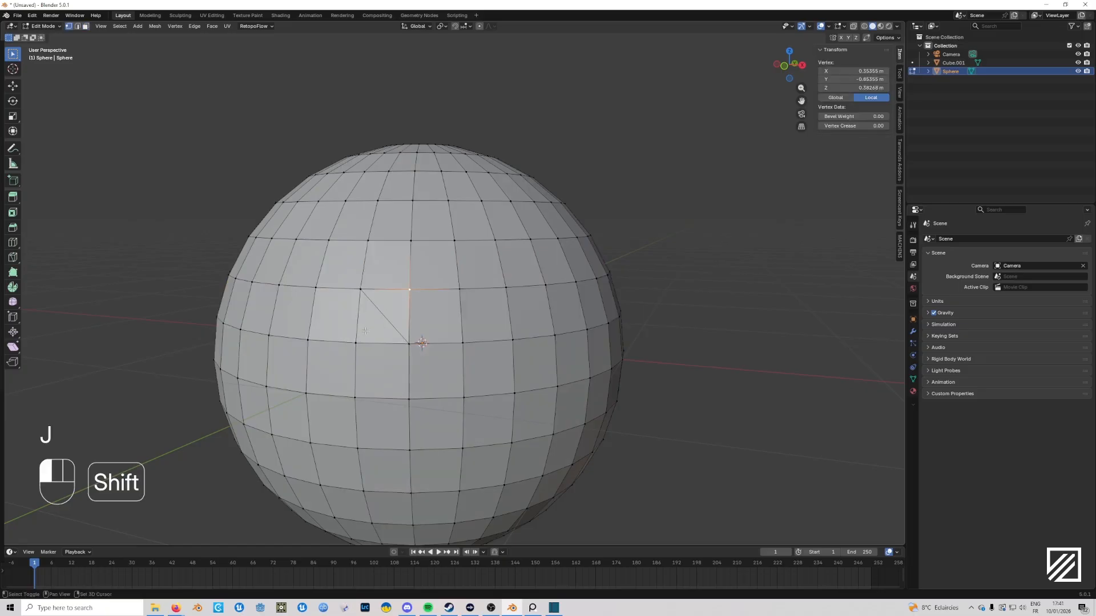
pyautogui.press('j')
# Step: In face selection, pick triangles of the split face, then loop-select the vertical face column directly above it
pyautogui.press('3')
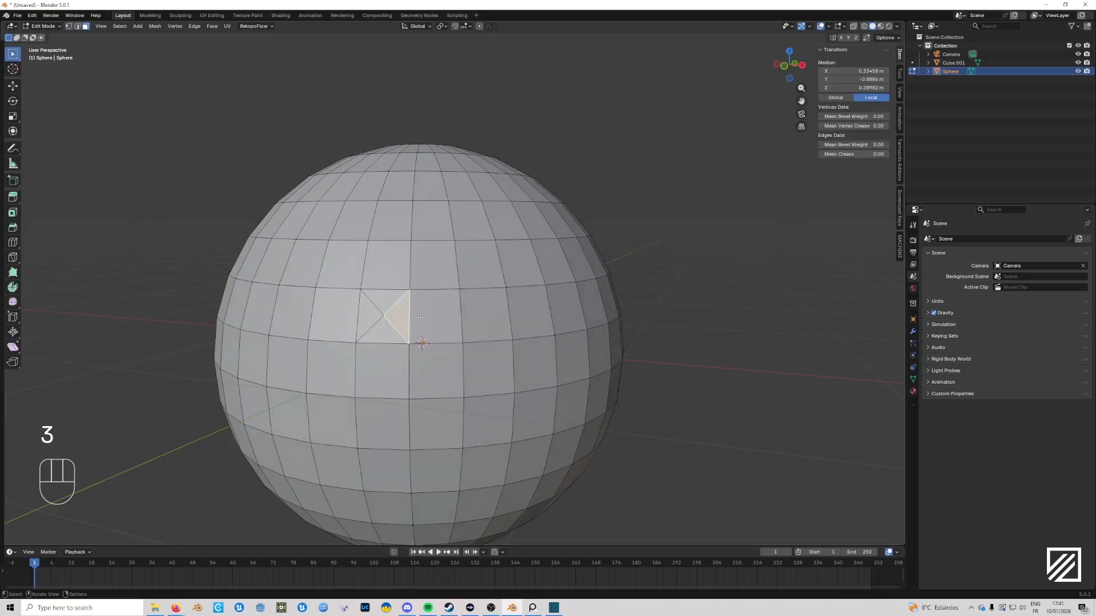
pyautogui.keyDown('shift'); pyautogui.click(391, 297); pyautogui.keyUp('shift')
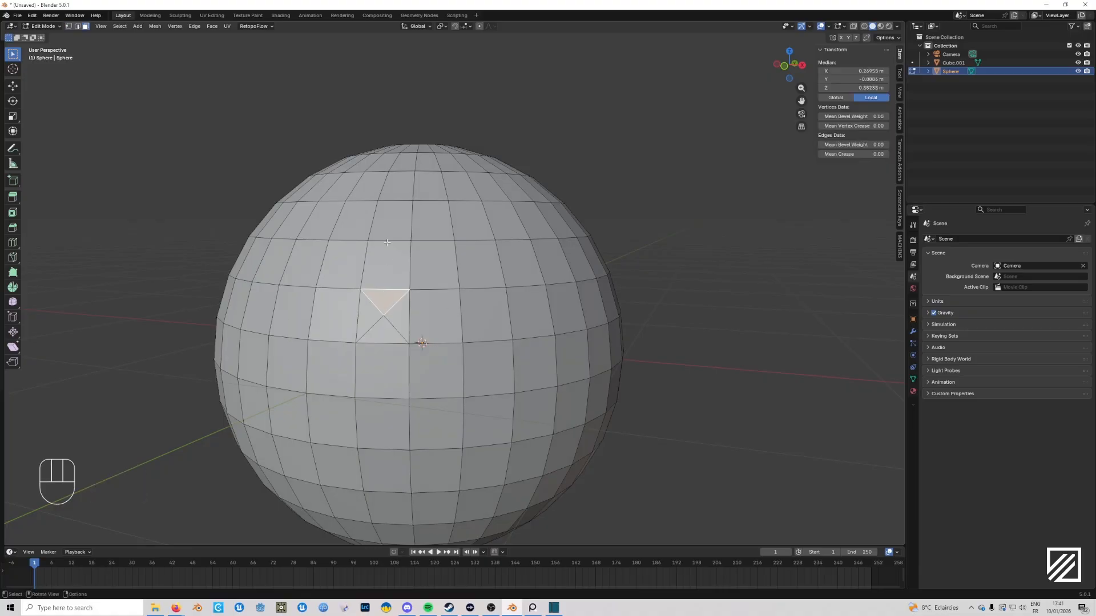
pyautogui.keyDown('alt'); pyautogui.click(388, 289); pyautogui.keyUp('alt')
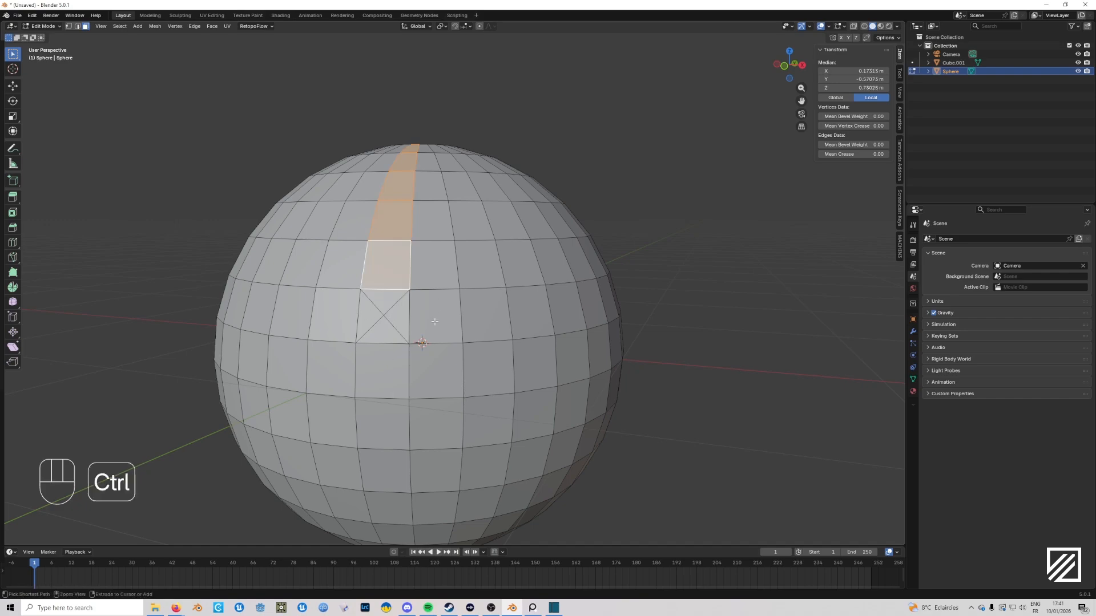
# Step: Undo the diagonal cuts on the front face together with the selections made since
pyautogui.hotkey('ctrl', 'z')
pyautogui.hotkey('ctrl', 'z')
pyautogui.hotkey('ctrl', 'z')
pyautogui.hotkey('ctrl', 'z')
pyautogui.hotkey('ctrl', 'z')
pyautogui.hotkey('ctrl', 'z')
pyautogui.hotkey('ctrl', 'z')
pyautogui.hotkey('ctrl', 'z')
pyautogui.hotkey('ctrl', 'z')
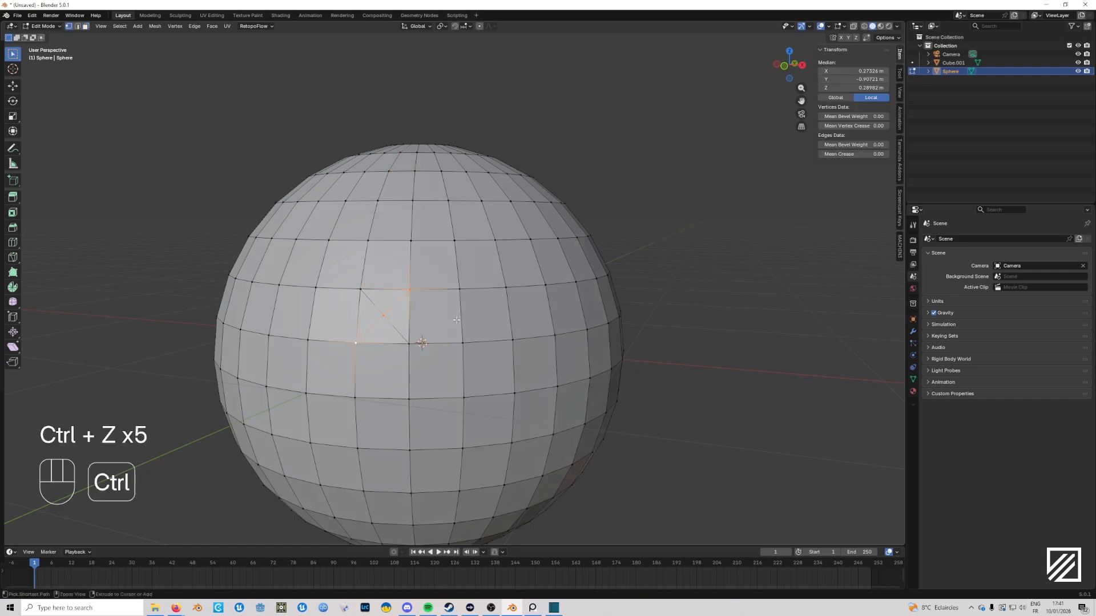
pyautogui.hotkey('ctrl', 'z')
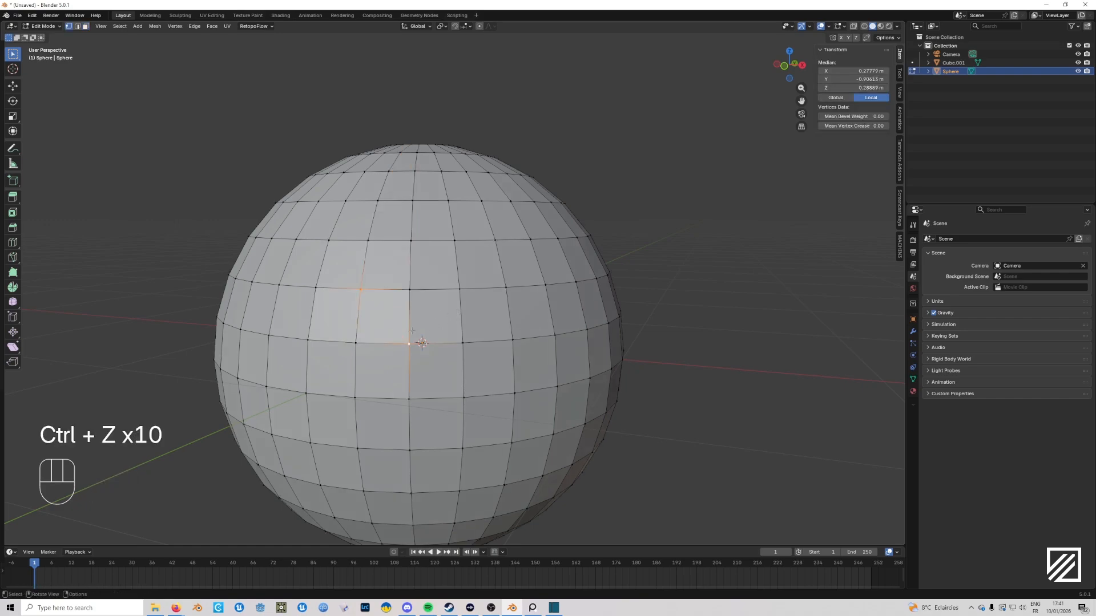
# Step: In face selection, loop-select the horizontal face band above the sphere's centre, then select only its front face
pyautogui.press('3')
pyautogui.keyDown('alt'); pyautogui.click(406, 333); pyautogui.keyUp('alt')
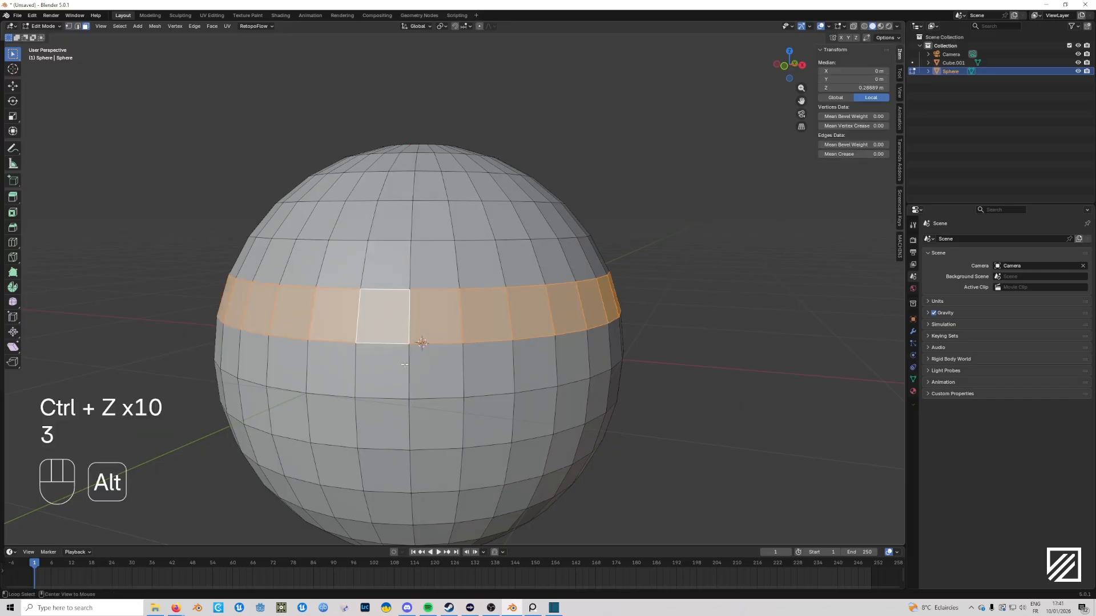
pyautogui.keyDown('alt'); pyautogui.click(408, 363); pyautogui.keyUp('alt')
pyautogui.click(383, 342)
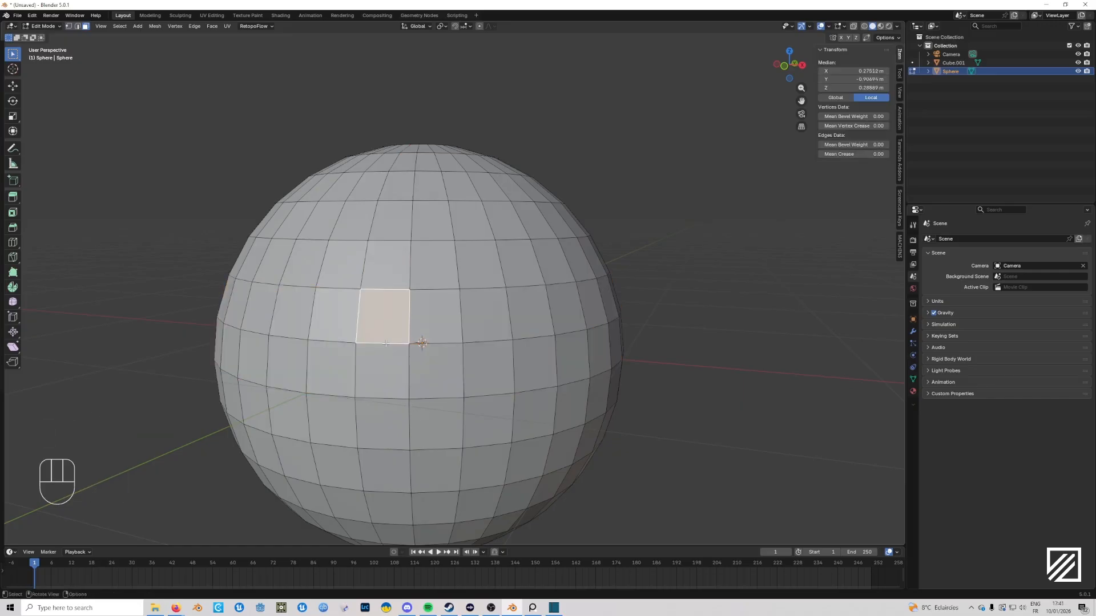
# Step: Switch to edge selection and select the edge ring running vertically through the front face's lower edge
pyautogui.press('2')
pyautogui.keyDown('ctrl'); pyautogui.keyDown('alt'); pyautogui.click(386, 344); pyautogui.keyUp('alt'); pyautogui.keyUp('ctrl')
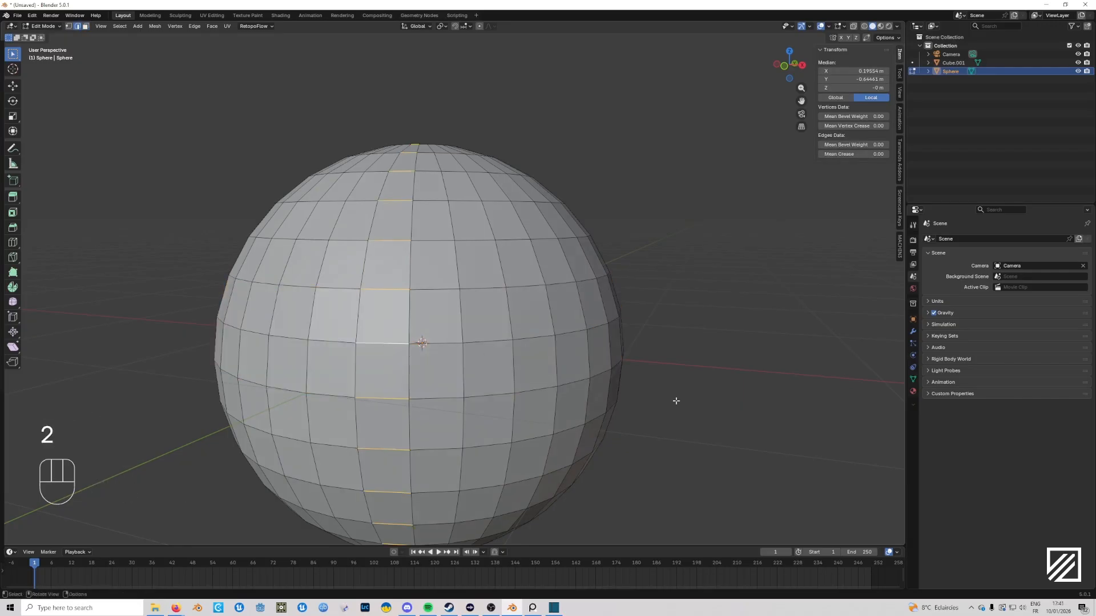
pyautogui.click(668, 423)
pyautogui.keyDown('ctrl'); pyautogui.keyDown('alt'); pyautogui.click(384, 344); pyautogui.keyUp('alt'); pyautogui.keyUp('ctrl')
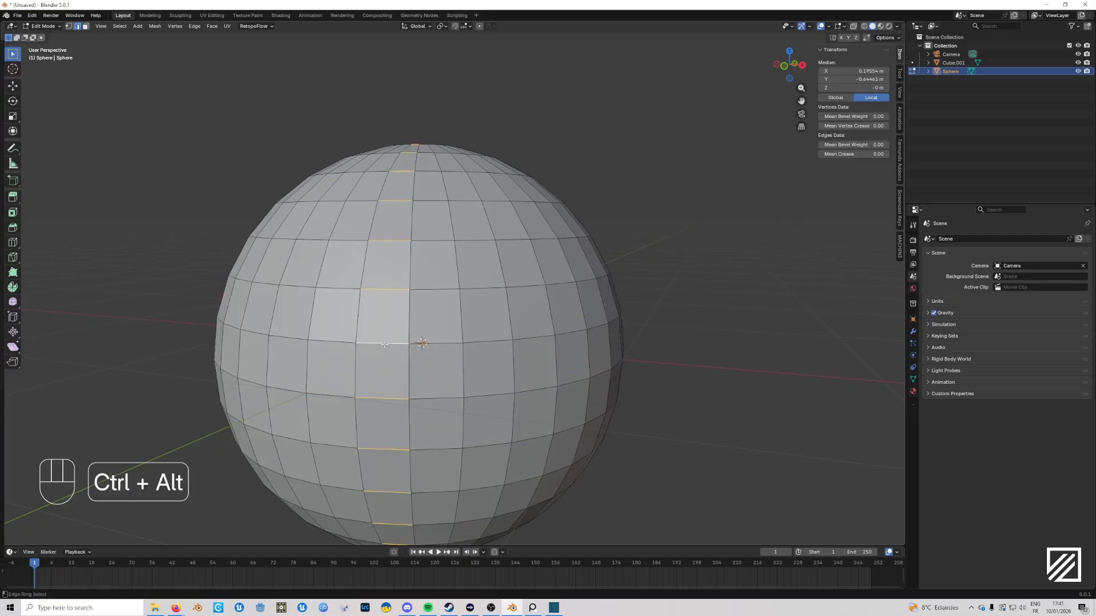
# Step: Select the horizontal and vertical edge rings crossing at the front face, combine both in one selection, and deselect everything
pyautogui.keyDown('ctrl'); pyautogui.keyDown('alt'); pyautogui.click(413, 319); pyautogui.keyUp('alt'); pyautogui.keyUp('ctrl')
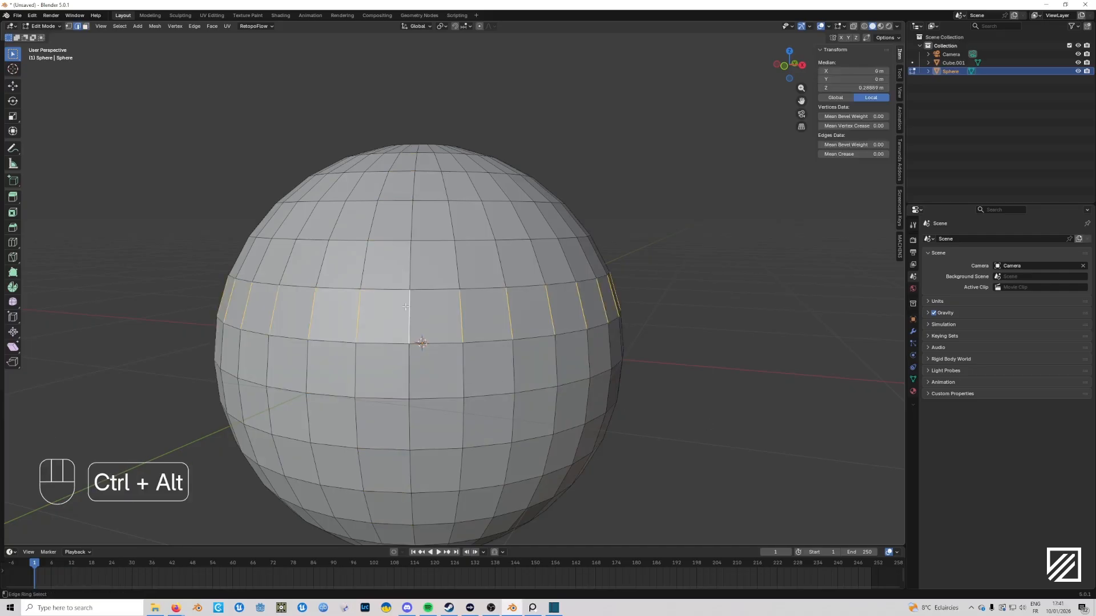
pyautogui.keyDown('ctrl'); pyautogui.keyDown('alt'); pyautogui.click(391, 288); pyautogui.keyUp('alt'); pyautogui.keyUp('ctrl')
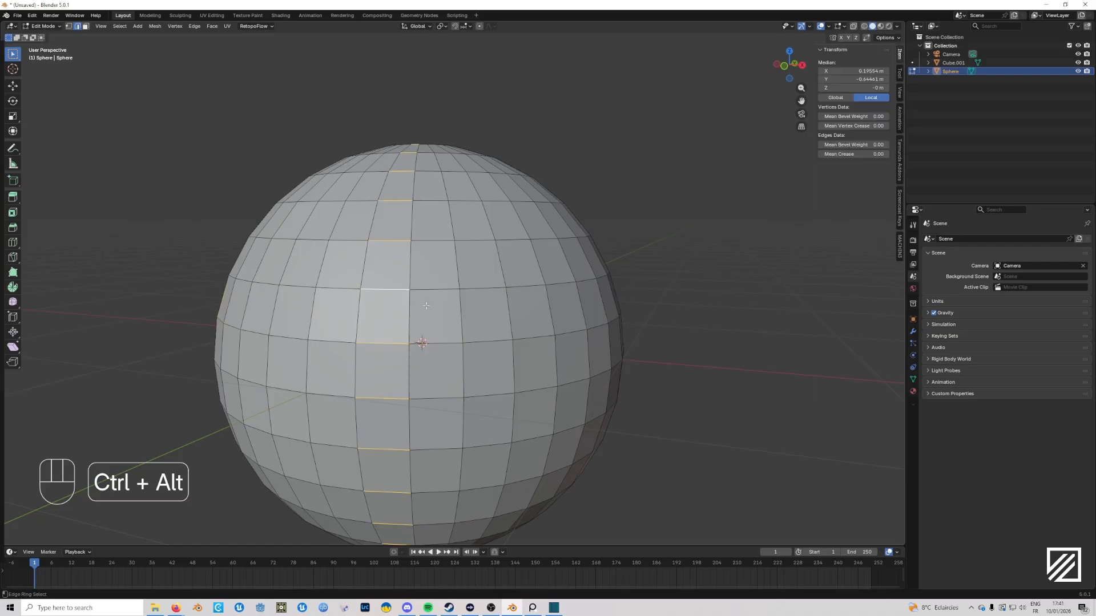
pyautogui.keyDown('ctrl'); pyautogui.keyDown('alt'); pyautogui.keyDown('shift'); pyautogui.click(411, 319); pyautogui.keyUp('shift'); pyautogui.keyUp('alt'); pyautogui.keyUp('ctrl')
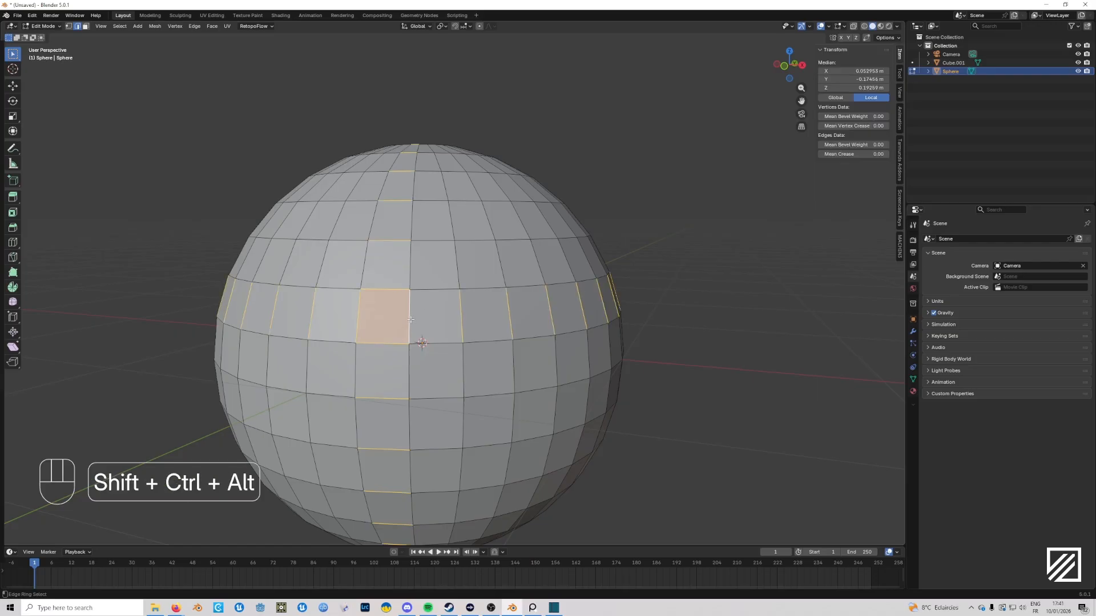
pyautogui.click(704, 417)
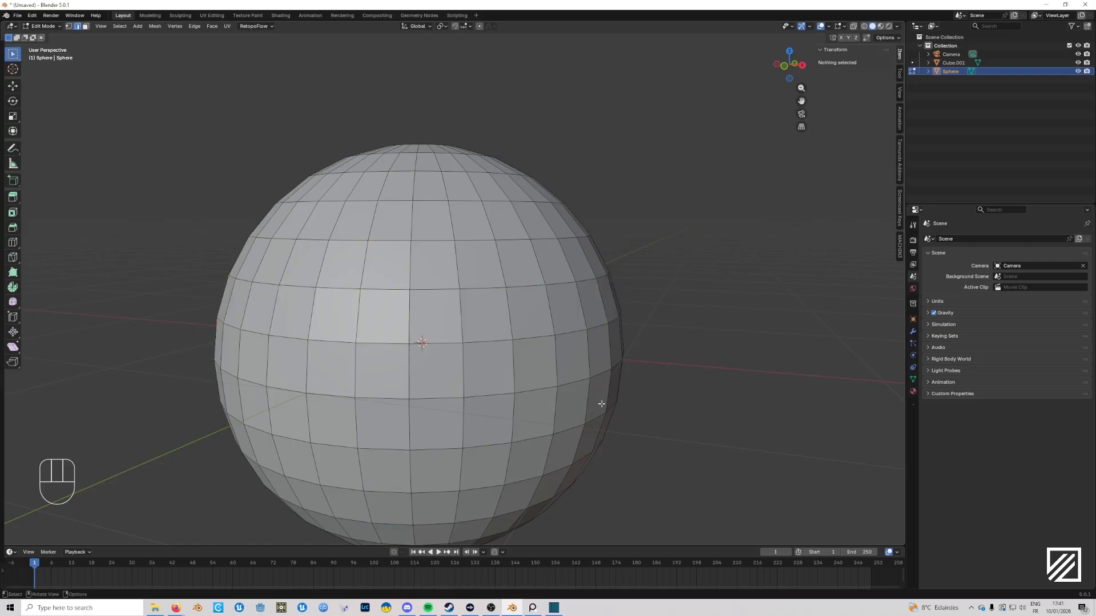
# Step: In edge selection, loop-select the sphere's horizontal edge loops around the middle one after another, then clear the selection
pyautogui.press('3')
pyautogui.press('2')
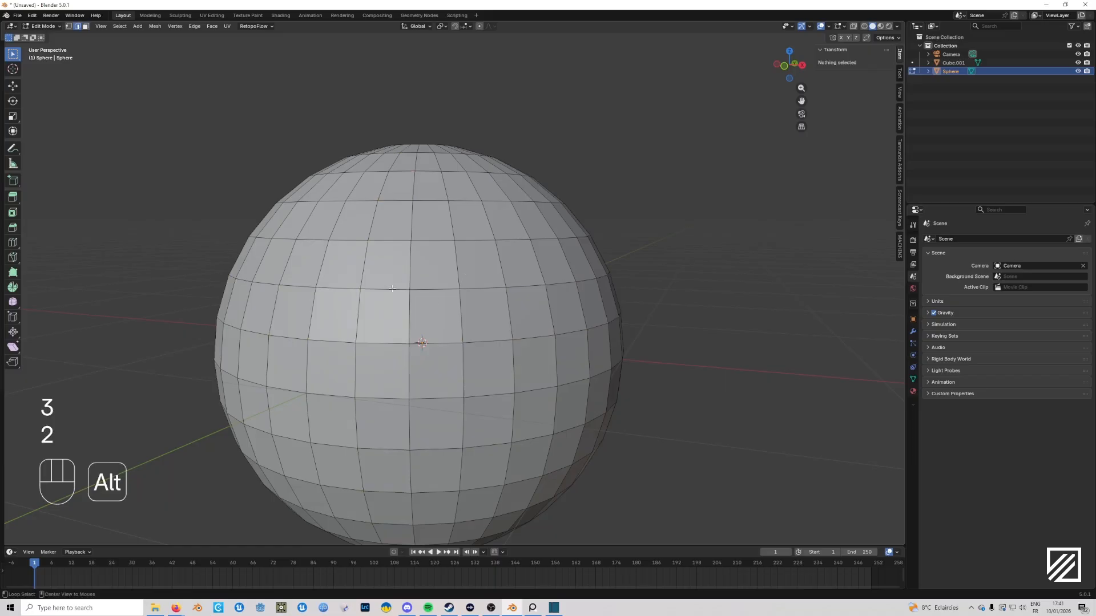
pyautogui.keyDown('alt'); pyautogui.click(392, 288); pyautogui.keyUp('alt')
pyautogui.keyDown('alt'); pyautogui.click(387, 345); pyautogui.keyUp('alt')
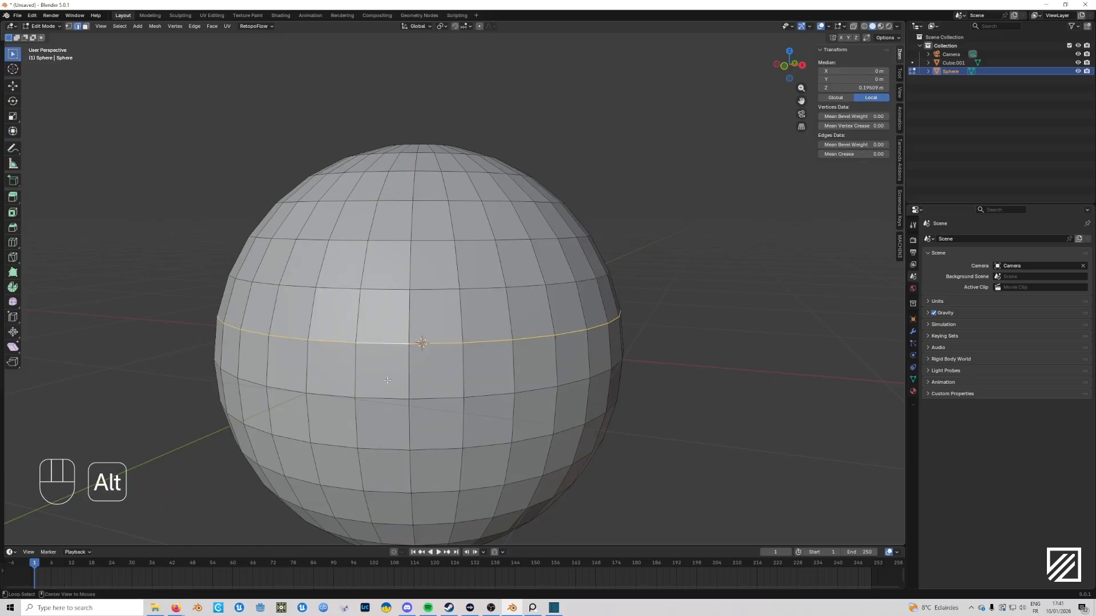
pyautogui.keyDown('alt'); pyautogui.click(386, 399); pyautogui.keyUp('alt')
pyautogui.keyDown('alt'); pyautogui.click(382, 453); pyautogui.keyUp('alt')
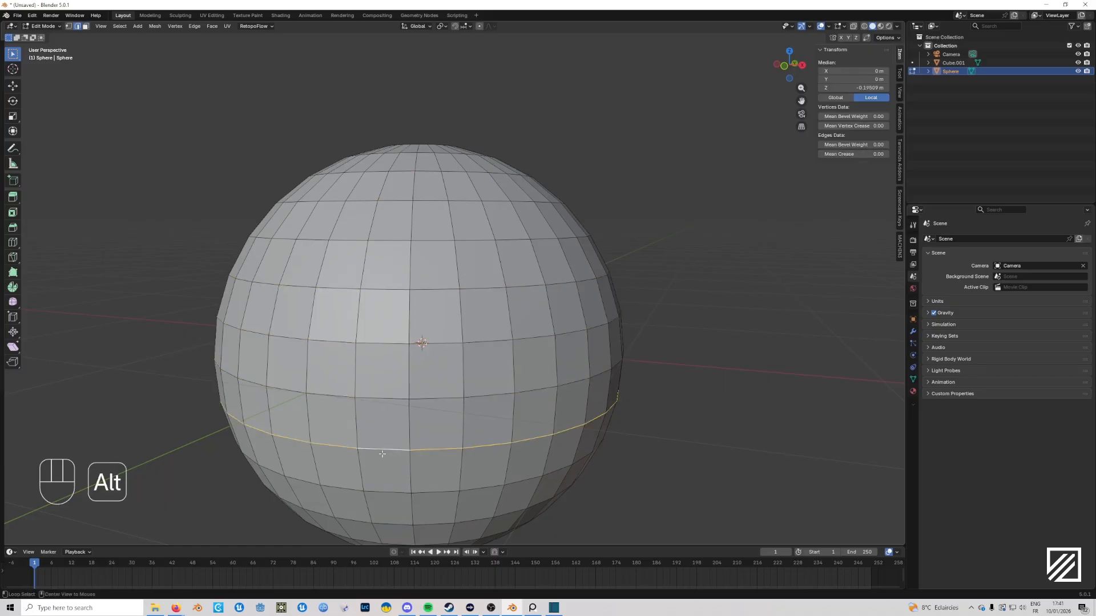
pyautogui.keyDown('alt'); pyautogui.click(385, 403); pyautogui.keyUp('alt')
pyautogui.keyDown('alt'); pyautogui.click(388, 345); pyautogui.keyUp('alt')
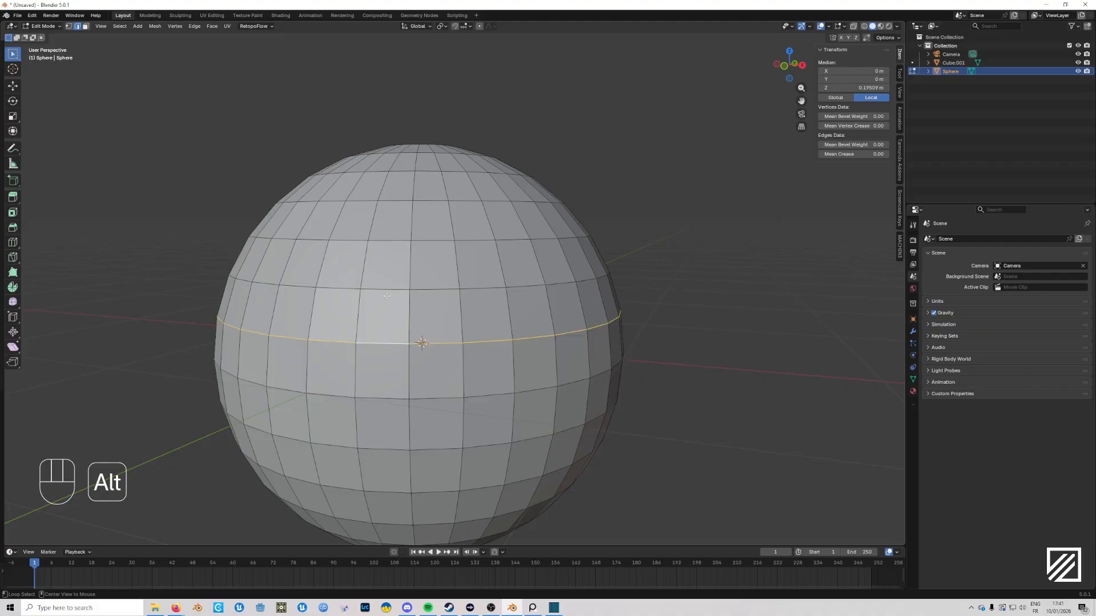
pyautogui.keyDown('alt'); pyautogui.click(387, 295); pyautogui.keyUp('alt')
pyautogui.moveTo(700, 349); pyautogui.dragTo(706, 403, button='middle')
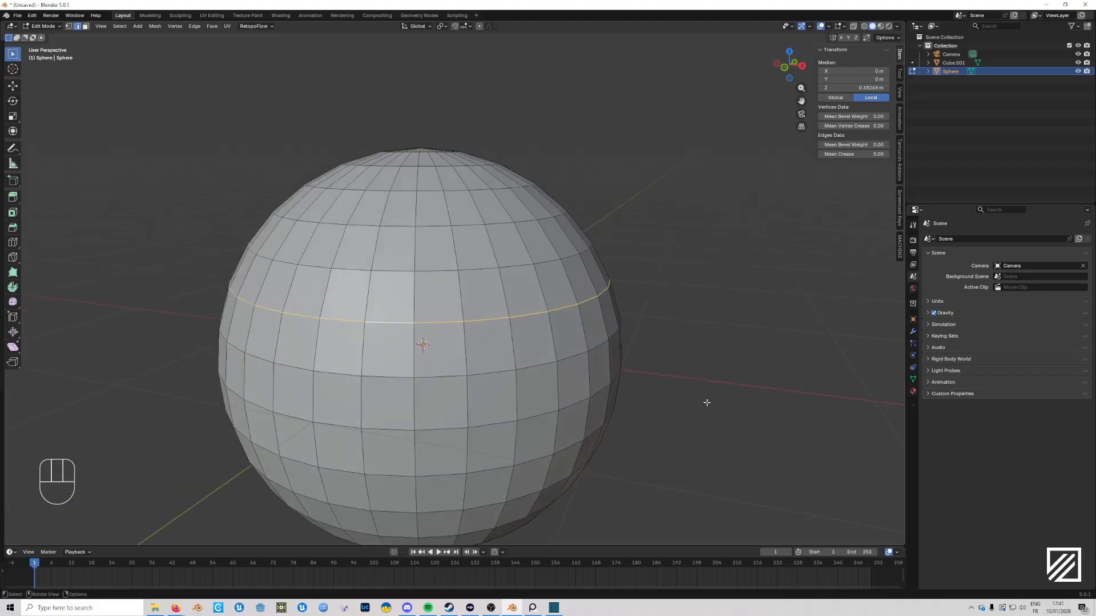
pyautogui.click(707, 410)
# Step: In face selection, select the shortest path from an upper-left face to a face below and right of the sphere's centre
pyautogui.press('3')
pyautogui.moveTo(420, 359); pyautogui.dragTo(340, 308, button='middle')
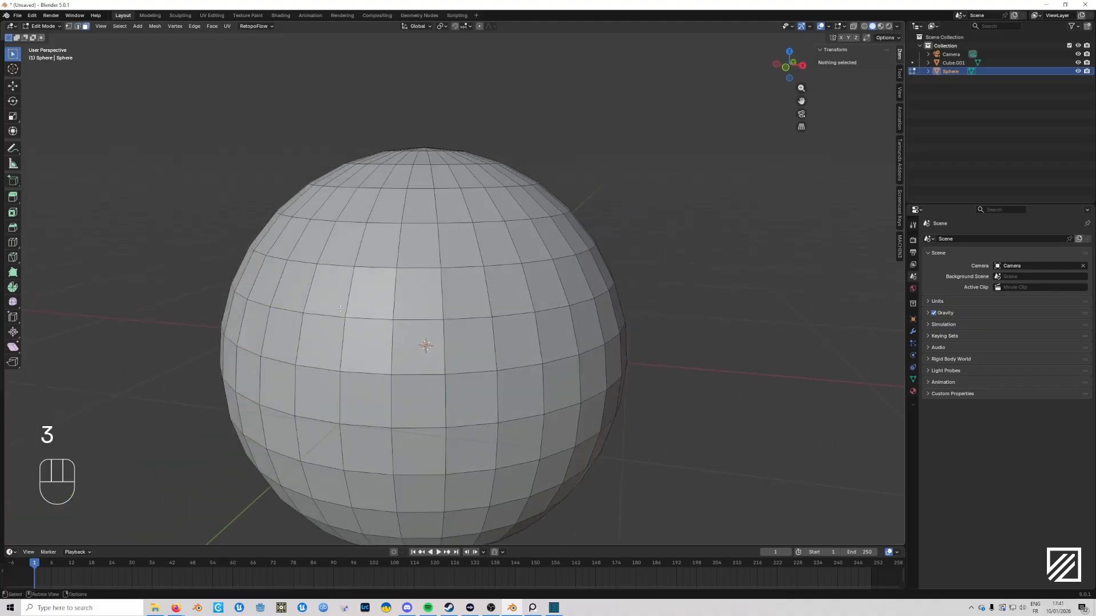
pyautogui.click(264, 286)
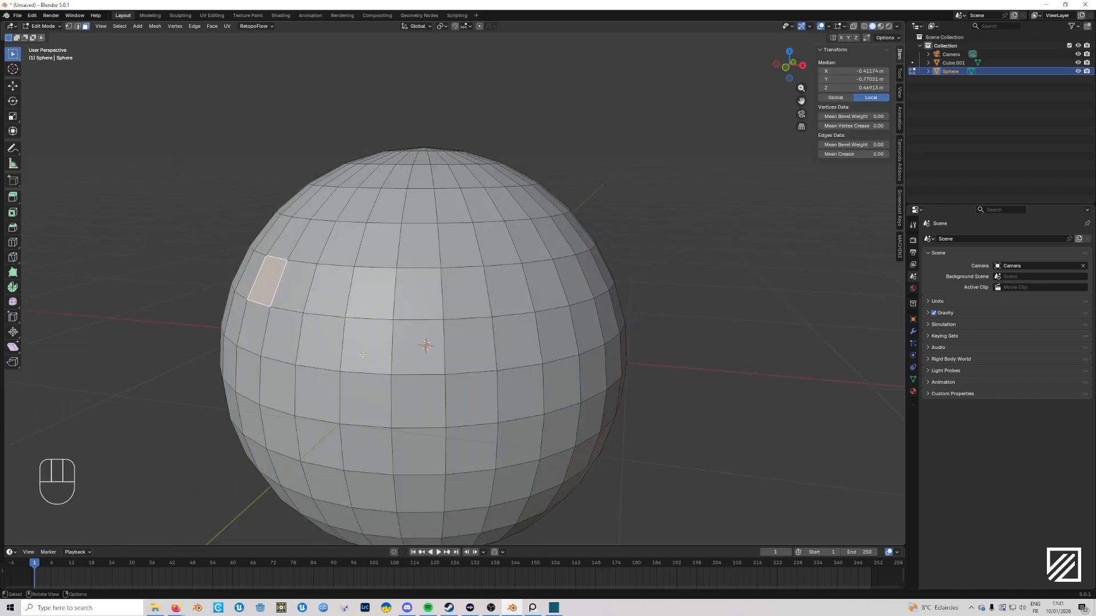
pyautogui.keyDown('ctrl'); pyautogui.click(465, 404); pyautogui.keyUp('ctrl')
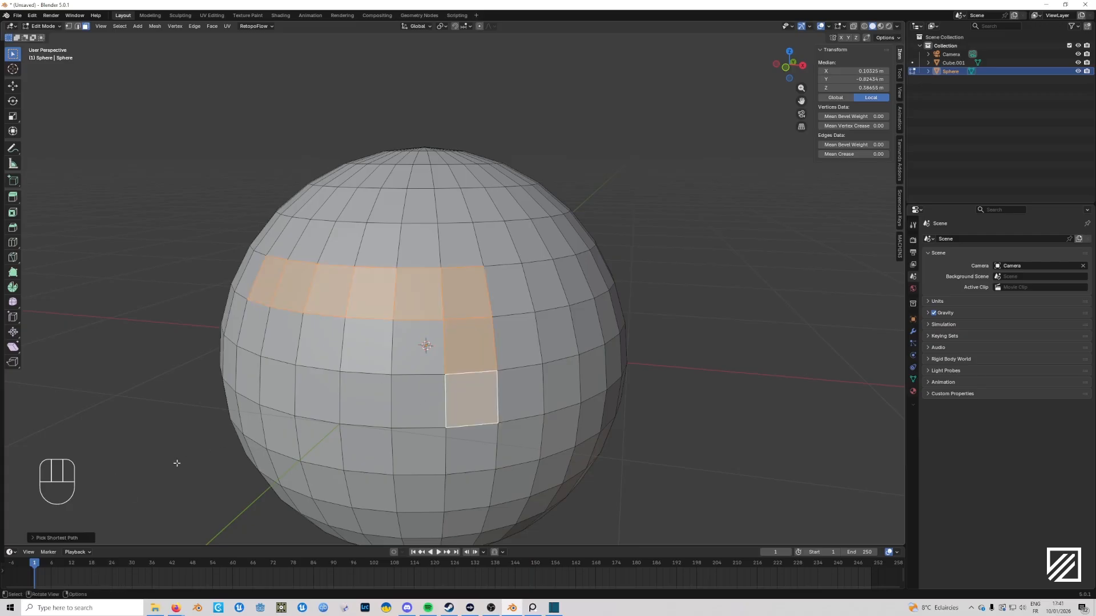
# Step: Toggle Fill Region for the shortest-path selection to compare the path with the filled block, leaving it enabled
pyautogui.click(49, 538)
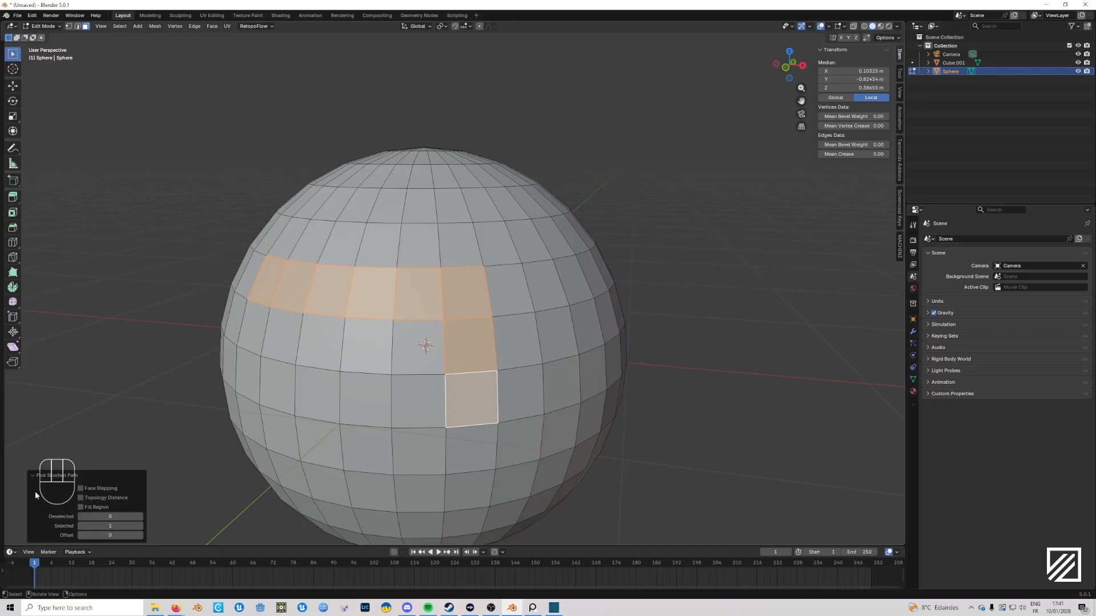
pyautogui.click(81, 507)
pyautogui.click(80, 507)
pyautogui.click(80, 507)
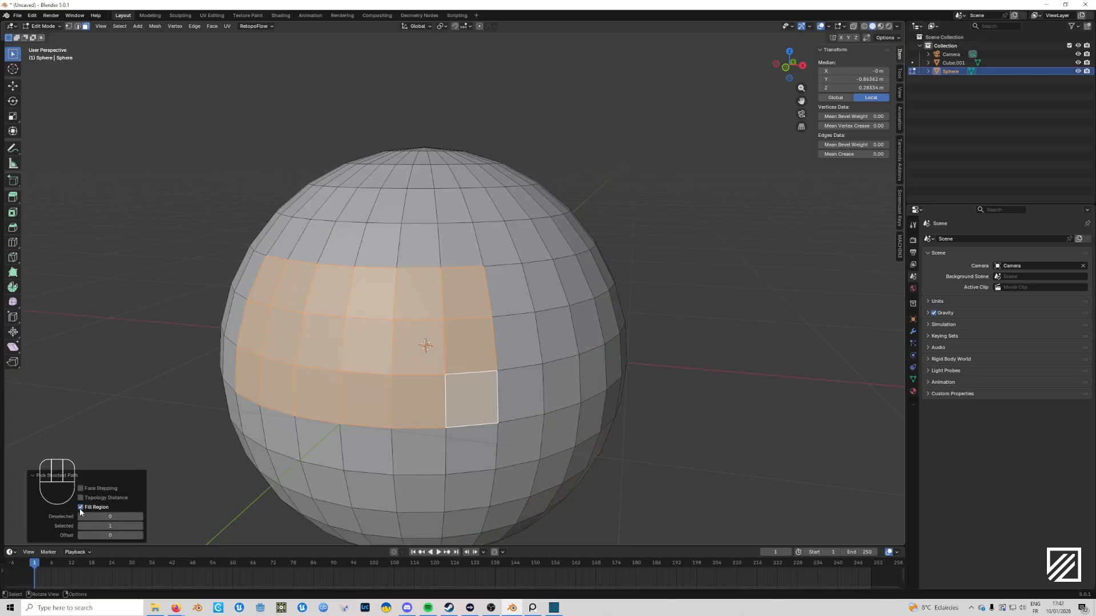
pyautogui.click(81, 508)
pyautogui.click(80, 507)
# Step: Deselect all faces of the sphere and view the whole mesh from the front
pyautogui.scroll(-3, 249, 272)
pyautogui.moveTo(249, 271); pyautogui.dragTo(484, 328, button='middle')
pyautogui.scroll(1, 484, 327)
pyautogui.moveTo(662, 354); pyautogui.dragTo(635, 354, button='middle')
pyautogui.click(636, 354)
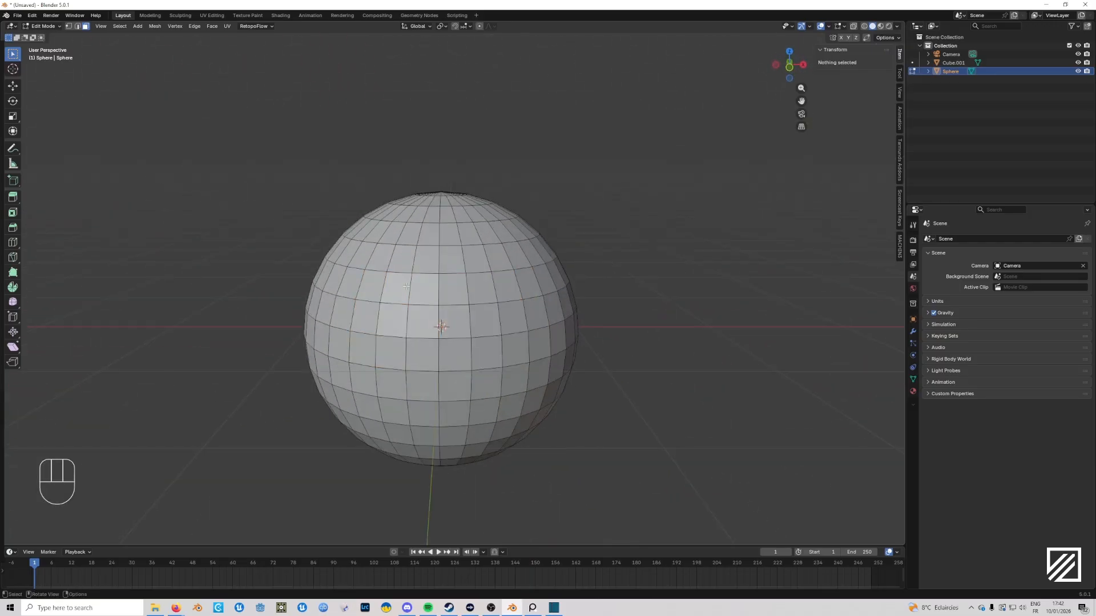
# Step: Box-select the sphere's front faces, and replace them with a shortest-path block four faces wide and two high using Fill Region
pyautogui.moveTo(358, 251); pyautogui.dragTo(532, 374)
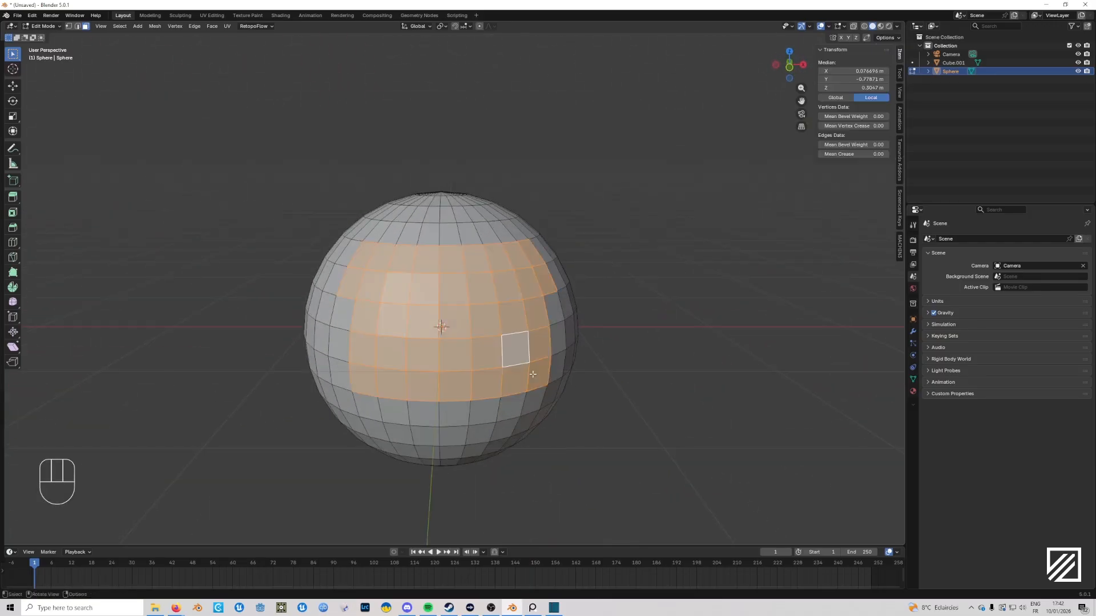
pyautogui.click(402, 274)
pyautogui.scroll(3, 422, 309)
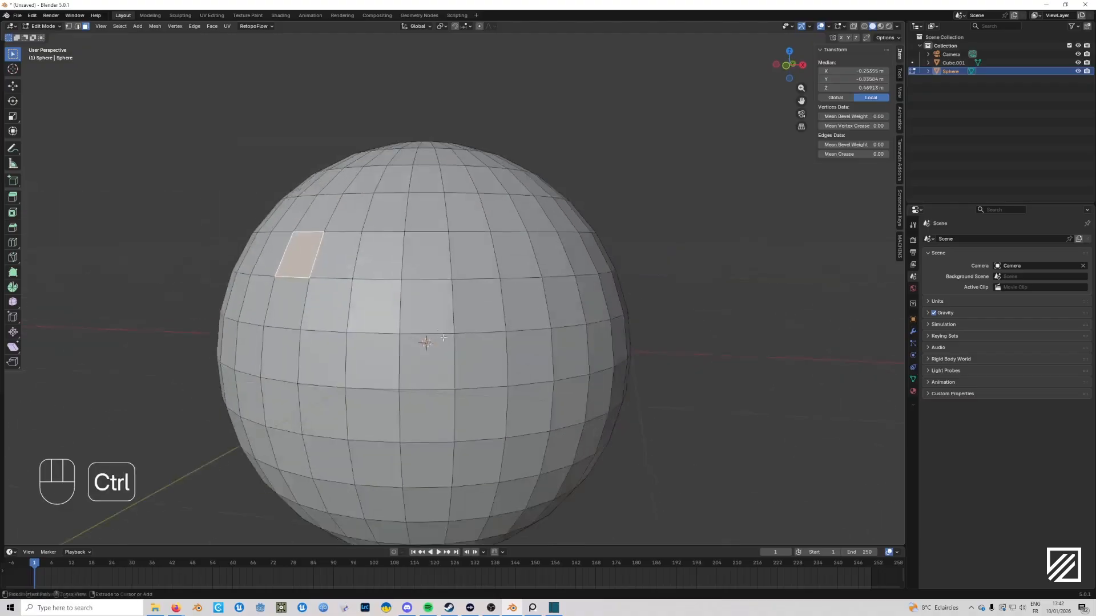
pyautogui.keyDown('ctrl'); pyautogui.click(428, 322); pyautogui.keyUp('ctrl')
pyautogui.click(105, 505)
pyautogui.moveTo(485, 319); pyautogui.dragTo(503, 362, button='middle')
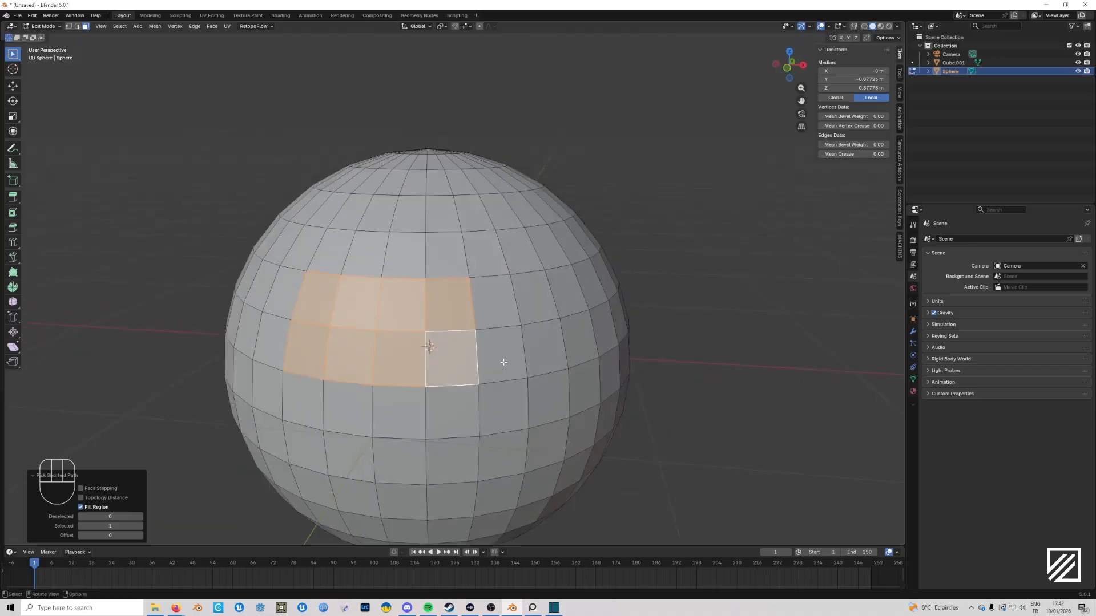
# Step: Grow the face selection by two steps and shrink it by two steps
pyautogui.press('ctrl')
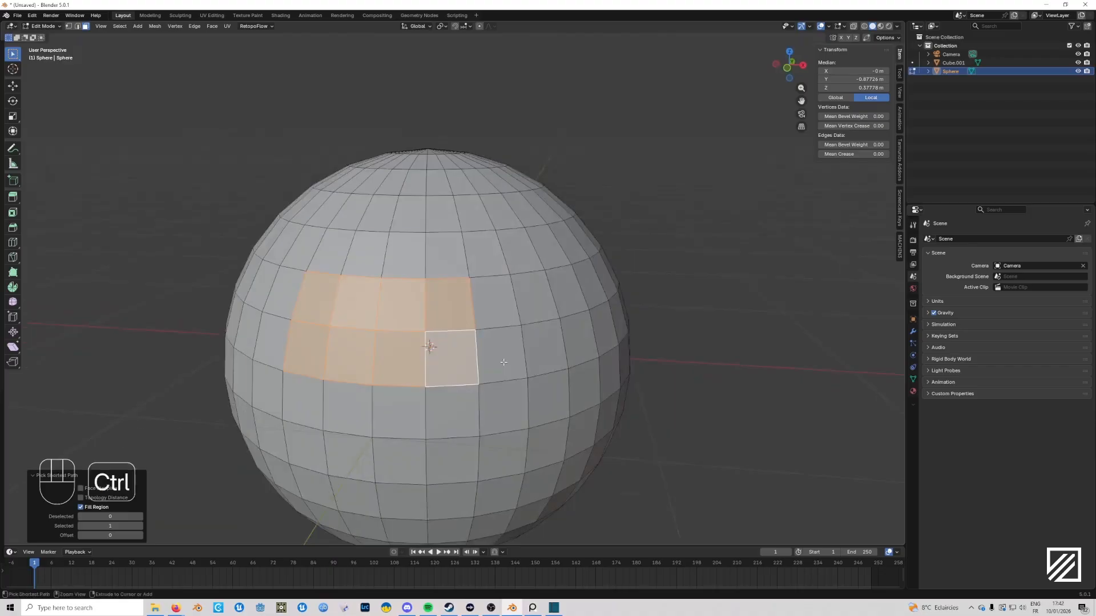
pyautogui.press('ctrl+KP_Add')
pyautogui.press('ctrl+KP_Add')
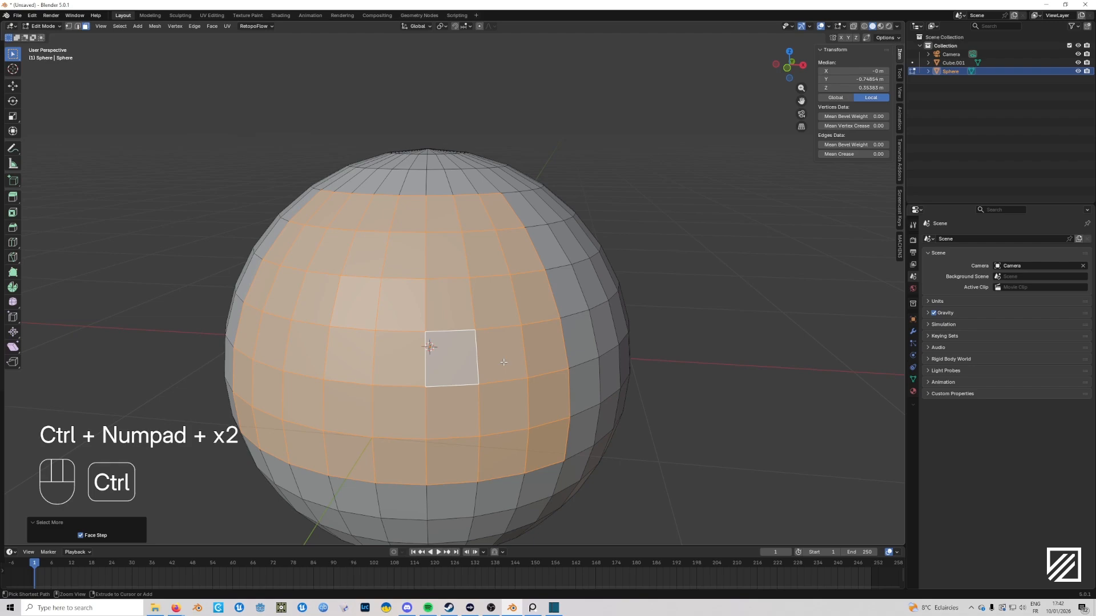
pyautogui.press('ctrl+KP_Subtract')
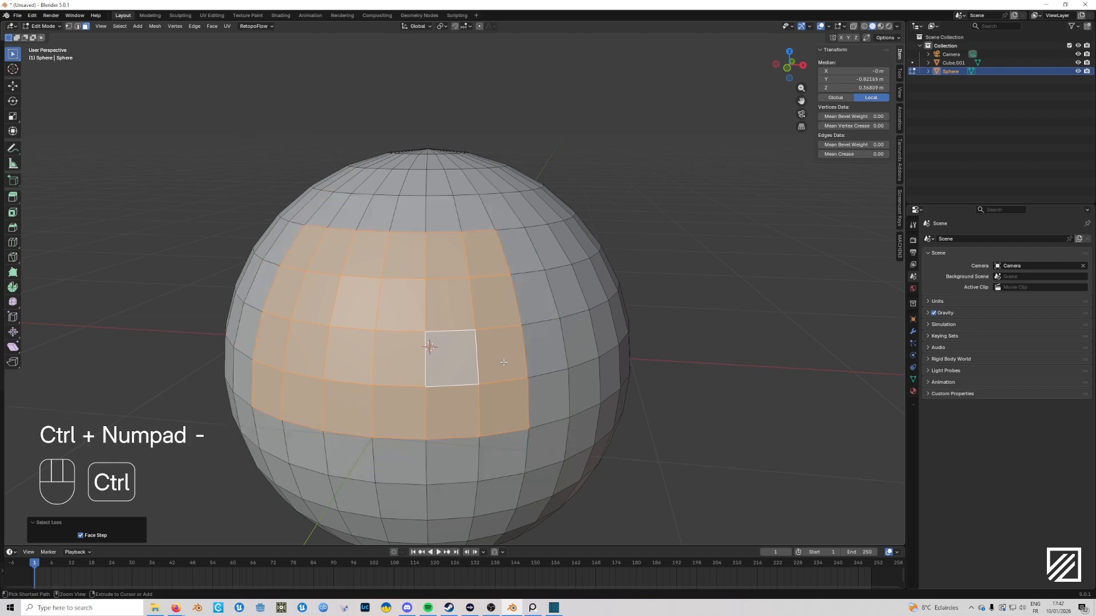
pyautogui.press('ctrl+KP_Subtract')
# Step: Grow the face selection by three steps, and shrink it by four steps until no face remains selected
pyautogui.press('ctrl+KP_Add')
pyautogui.press('ctrl+KP_Add')
pyautogui.press('ctrl+KP_Add')
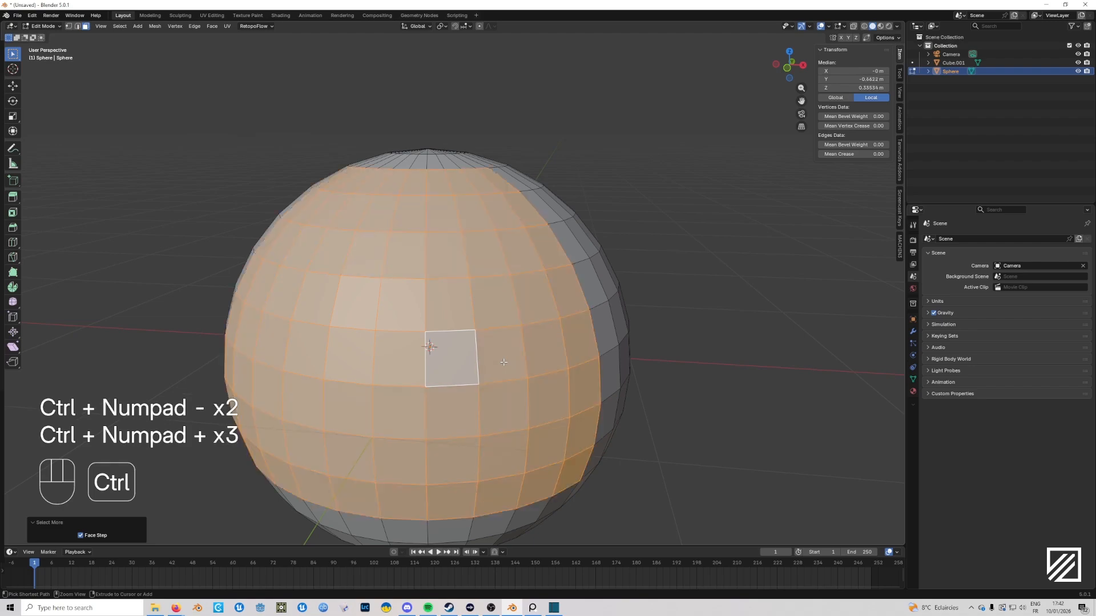
pyautogui.press('ctrl+KP_Subtract')
pyautogui.press('ctrl+KP_Subtract')
pyautogui.press('ctrl+KP_Subtract')
pyautogui.press('ctrl+KP_Subtract')
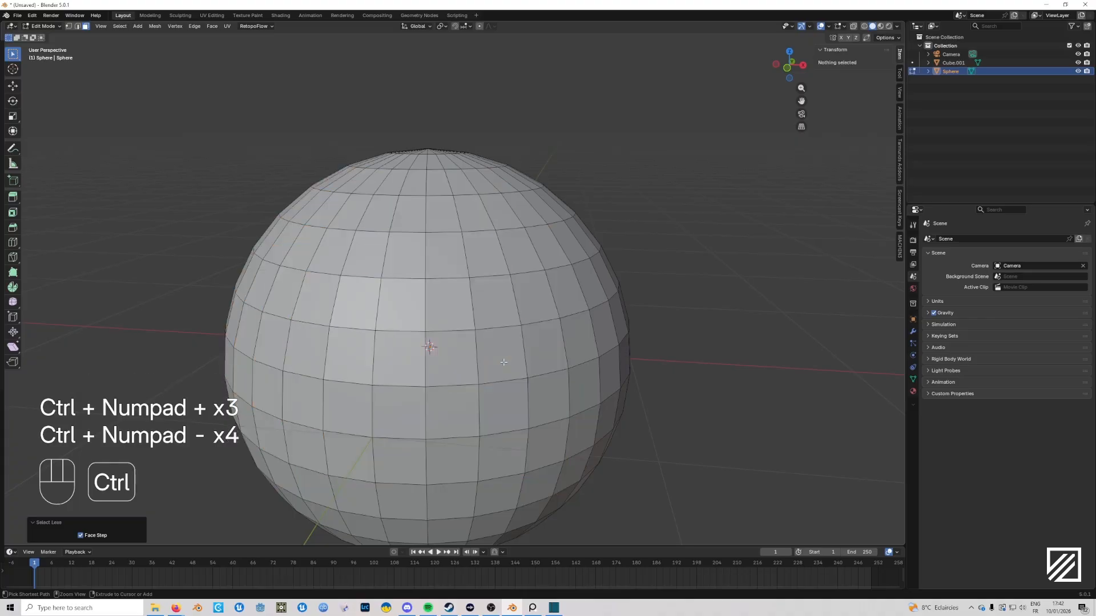
pyautogui.click(494, 340)
pyautogui.keyDown('shift'); pyautogui.moveTo(561, 398); pyautogui.dragTo(625, 422, button='middle'); pyautogui.keyUp('shift')
pyautogui.scroll(-1, 574, 420)
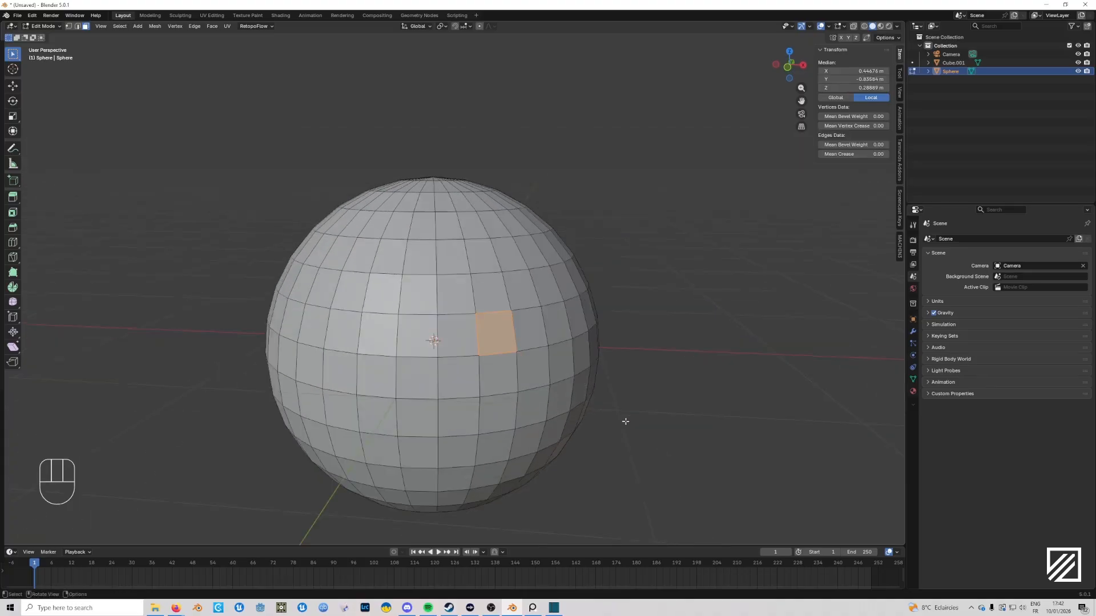
pyautogui.click(681, 450)
# Step: Select all linked faces of the sphere from a face on its front, with Delimit set to Normal
pyautogui.moveTo(677, 449); pyautogui.dragTo(620, 445, button='middle')
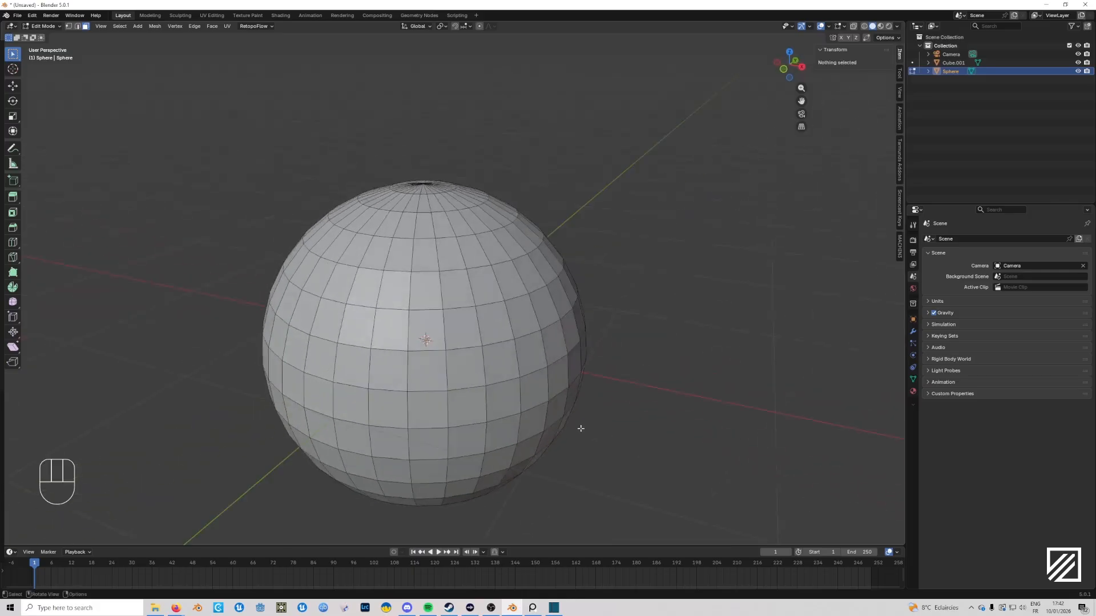
pyautogui.hscroll(1, 633, 376)
pyautogui.scroll(-2, 631, 383)
pyautogui.moveTo(630, 383); pyautogui.dragTo(625, 384, button='middle')
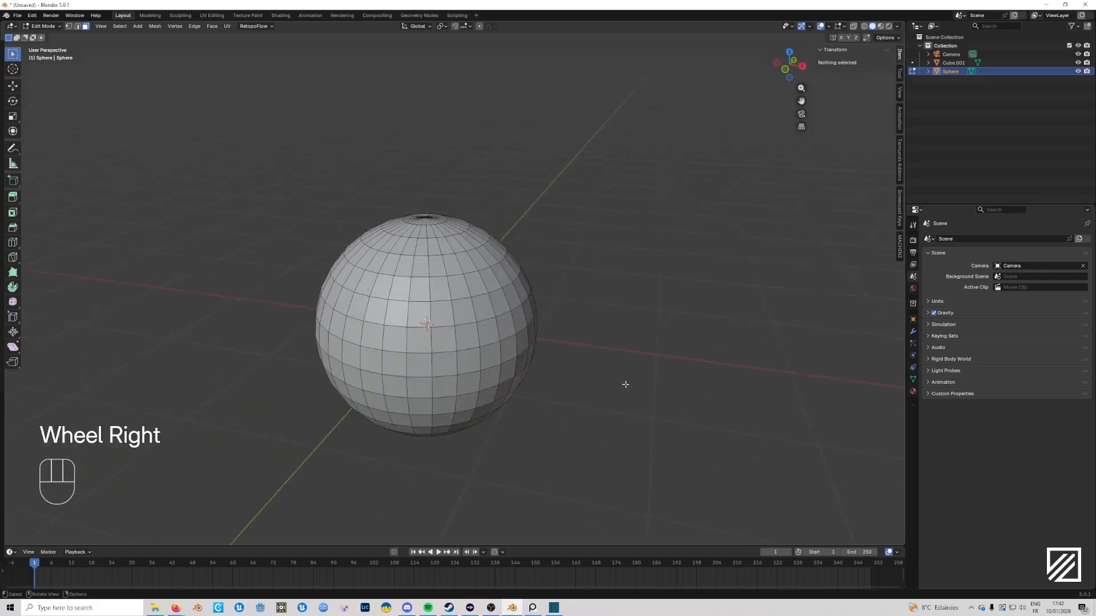
pyautogui.scroll(1, 614, 382)
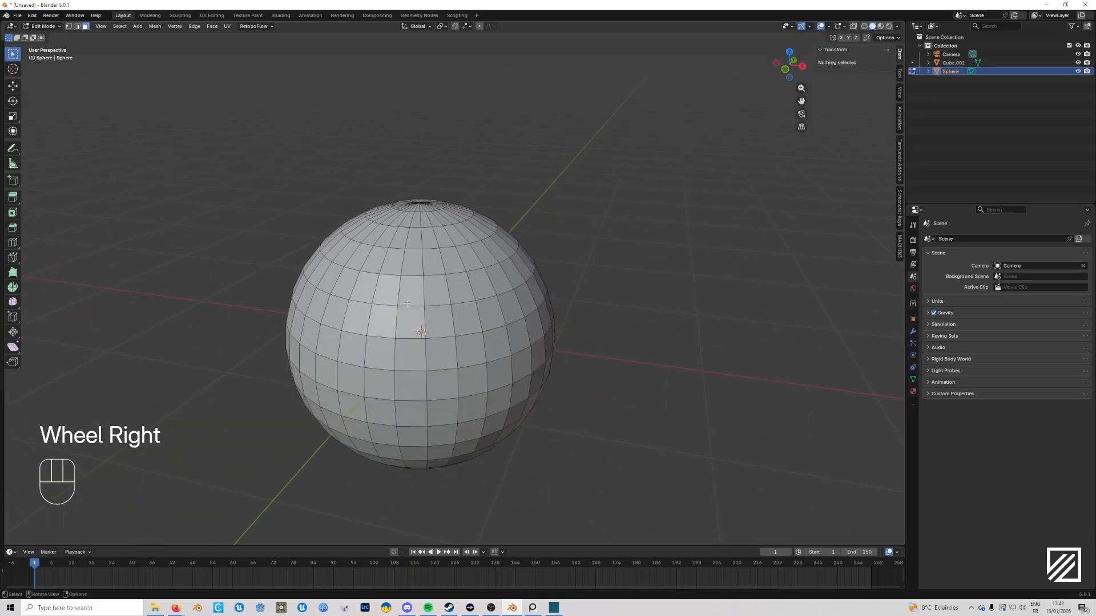
pyautogui.press('l')
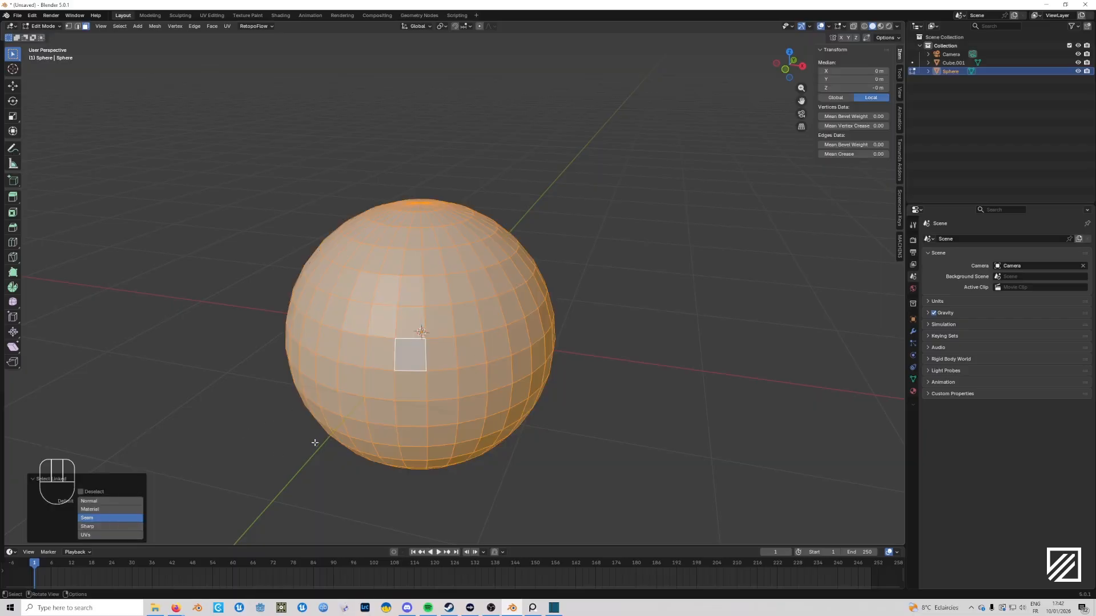
pyautogui.click(96, 502)
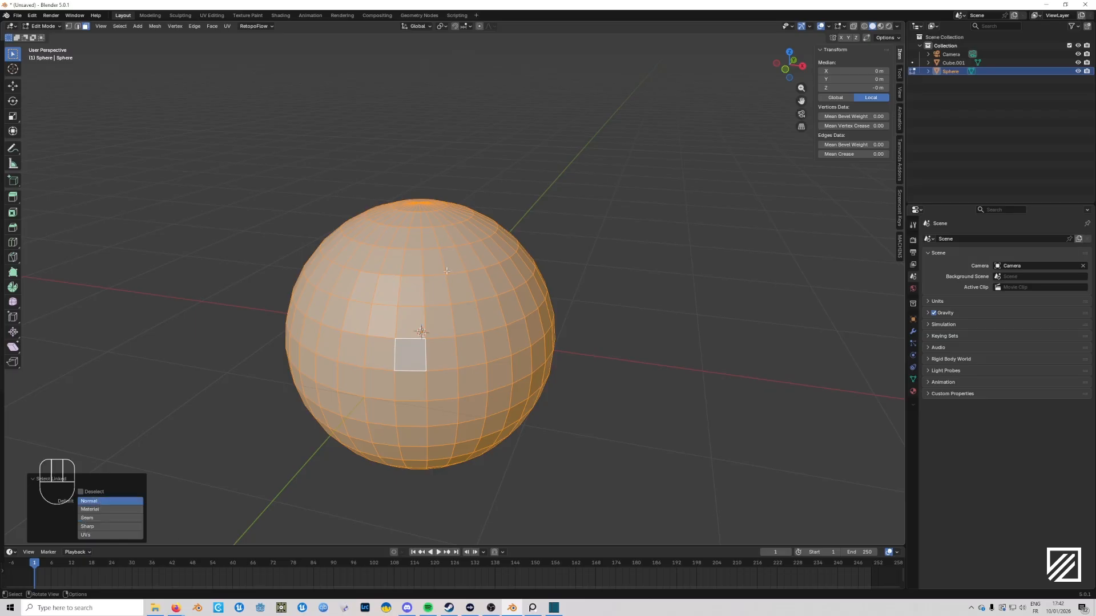
pyautogui.moveTo(446, 271); pyautogui.dragTo(665, 292, button='middle')
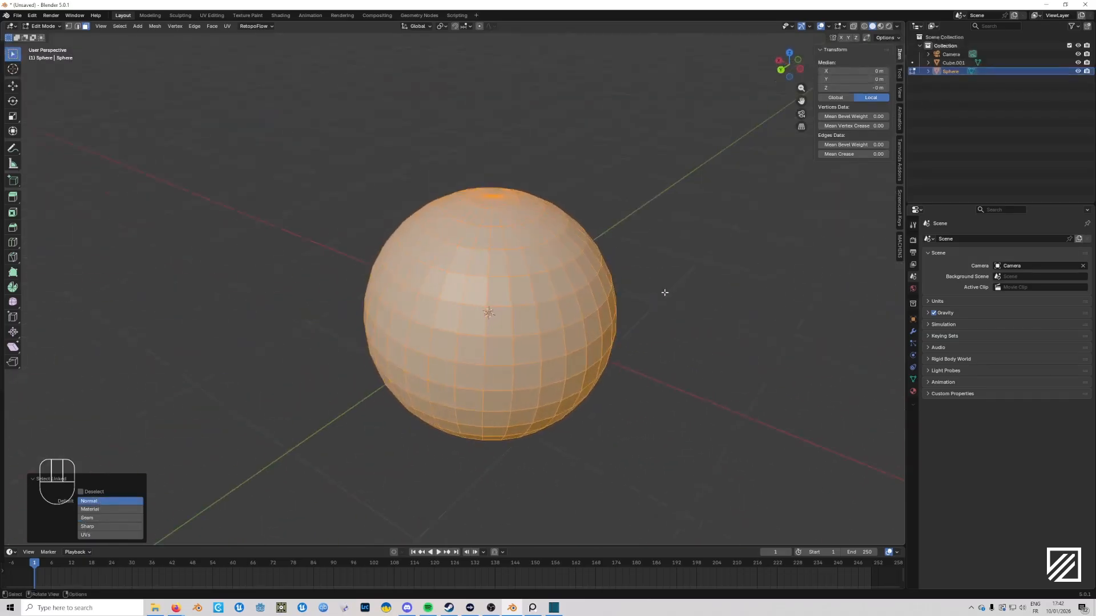
# Step: In vertex selection, select one vertex near the sphere's centre and grow the selection repeatedly until it covers the whole mesh
pyautogui.press('1')
pyautogui.click(489, 313)
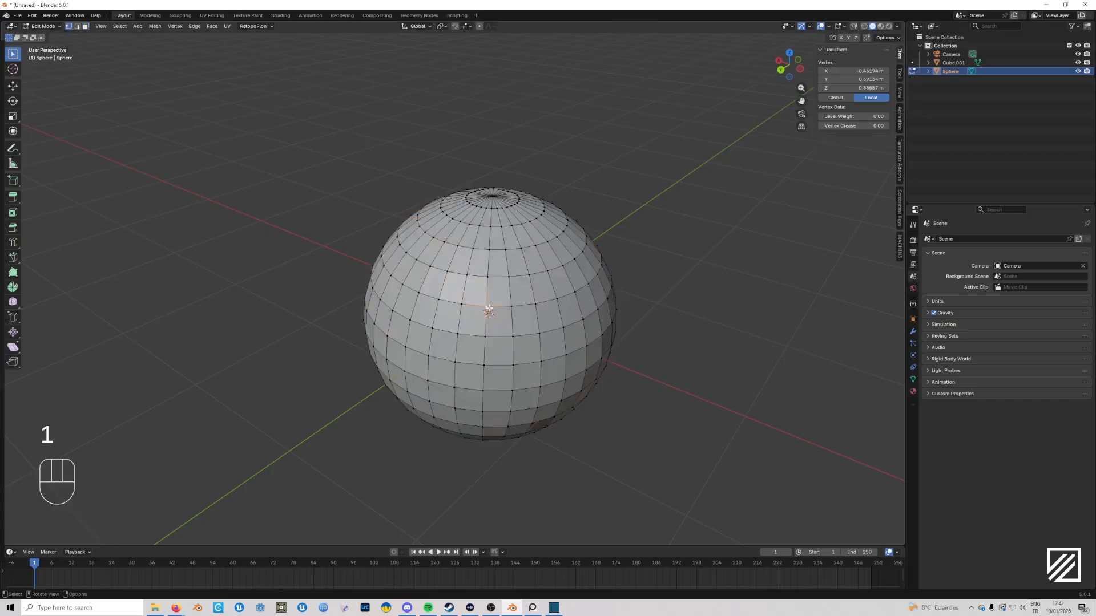
pyautogui.press('ctrl+KP_Add')
pyautogui.press('ctrl+KP_Add')
pyautogui.press('ctrl+KP_Add')
pyautogui.press('ctrl+KP_Add')
pyautogui.press('ctrl+KP_Add')
pyautogui.press('ctrl+KP_Add')
pyautogui.press('ctrl+KP_Add')
pyautogui.press('ctrl+KP_Add')
pyautogui.press('ctrl+KP_Add')
pyautogui.press('ctrl+KP_Add')
pyautogui.press('ctrl+KP_Add')
pyautogui.press('ctrl+KP_Add')
pyautogui.press('ctrl+KP_Add')
pyautogui.press('ctrl+KP_Add')
pyautogui.press('ctrl+KP_Add')
pyautogui.press('ctrl+KP_Add')
pyautogui.press('ctrl+KP_Add')
pyautogui.press('ctrl+KP_Add')
pyautogui.press('ctrl+KP_Add')
pyautogui.press('ctrl+KP_Add')
pyautogui.press('ctrl+KP_Add')
pyautogui.press('ctrl+KP_Add')
pyautogui.press('ctrl+KP_Add')
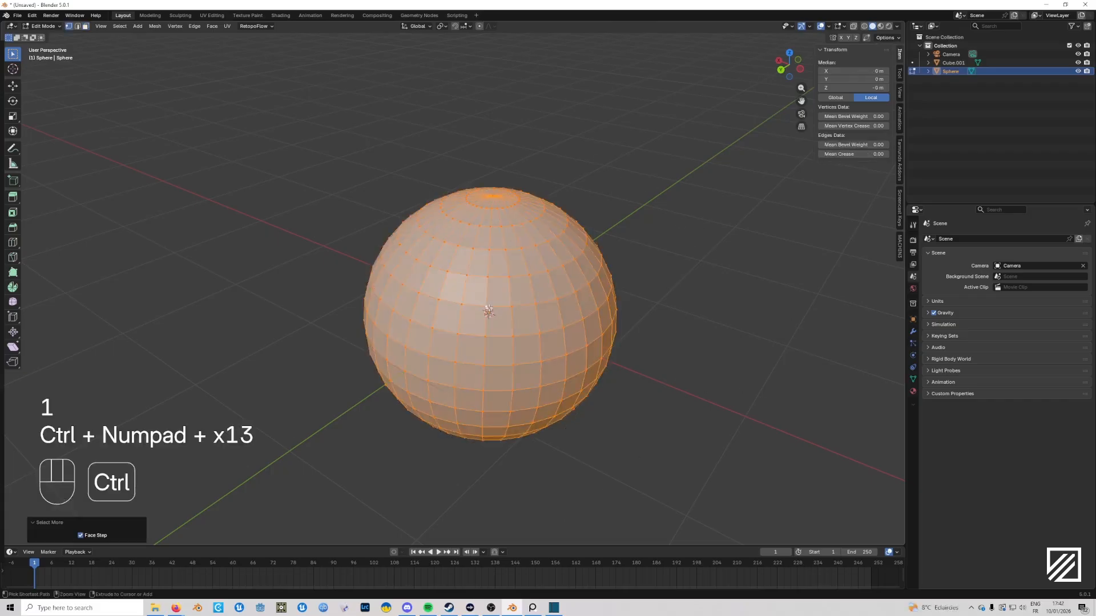
# Step: Duplicate the sphere mesh twice, placing one copy beside and one above the original, and switch to Object Mode
pyautogui.moveTo(601, 331); pyautogui.dragTo(545, 355, button='middle')
pyautogui.scroll(-3, 602, 311)
pyautogui.hotkey('shift', 'd')
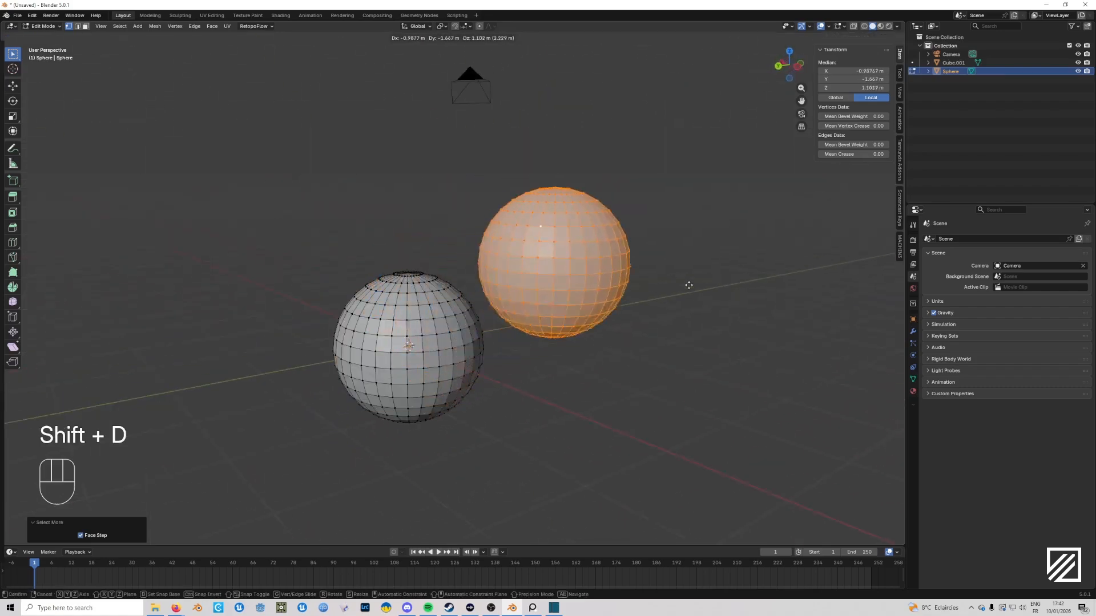
pyautogui.click(727, 255)
pyautogui.hotkey('shift', 'd')
pyautogui.click(448, 179)
pyautogui.press('Tab')
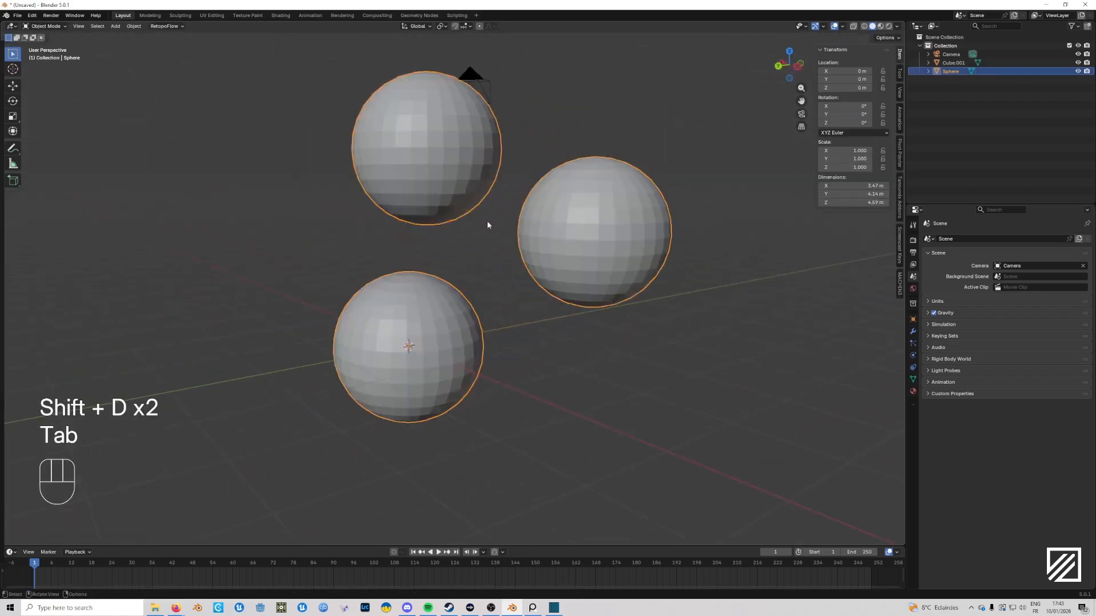
# Step: Return to Edit Mode and add each of the three spheres to the selection one by one with Select Linked
pyautogui.press('Tab')
pyautogui.click(412, 183)
pyautogui.press('l')
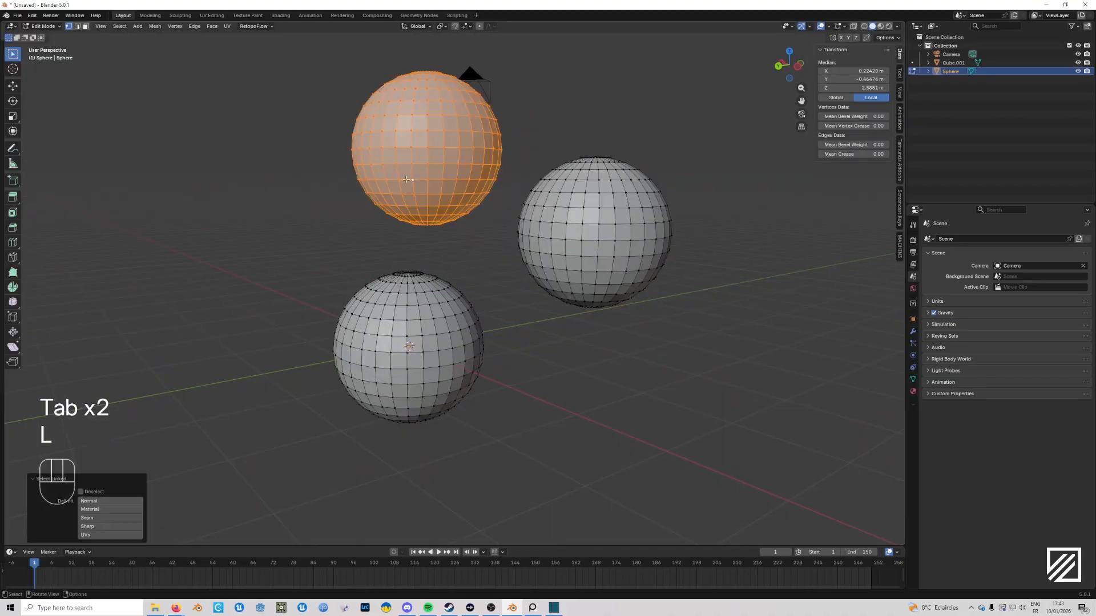
pyautogui.press('l')
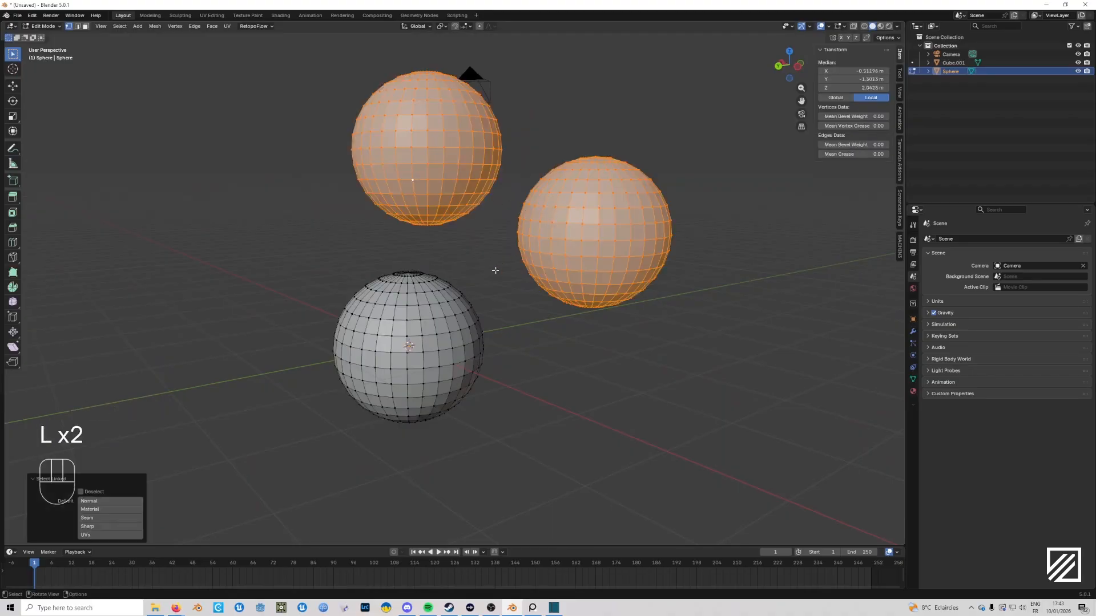
pyautogui.press('l')
pyautogui.moveTo(348, 294); pyautogui.dragTo(491, 296, button='middle')
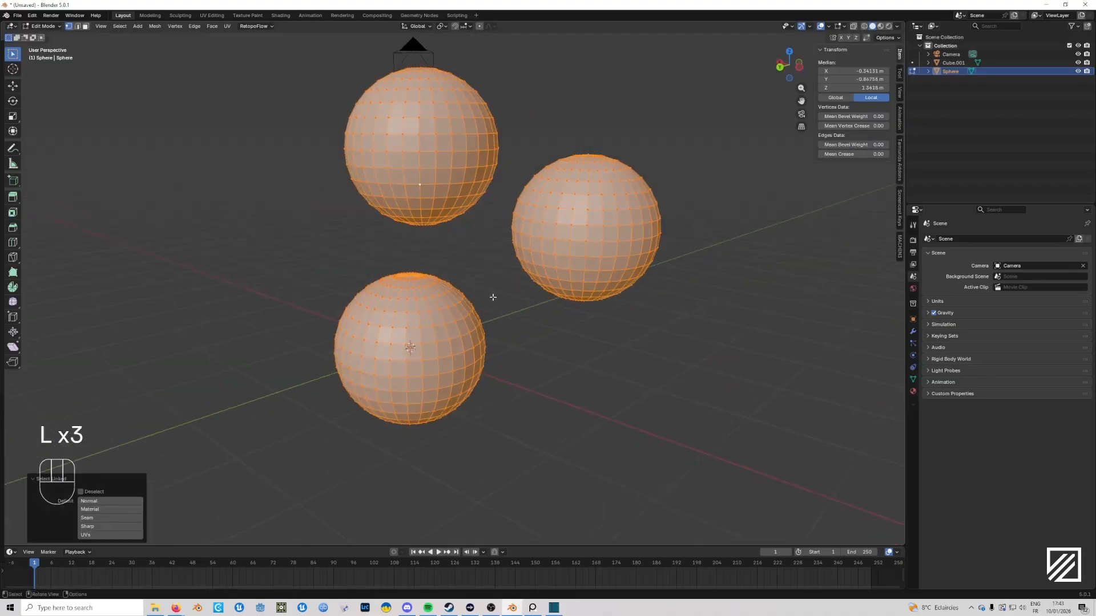
# Step: Clear the selection, pick one vertex each on the right and lower spheres, and extend it to all linked geometry
pyautogui.hotkey('alt', 'a')
pyautogui.click(542, 237)
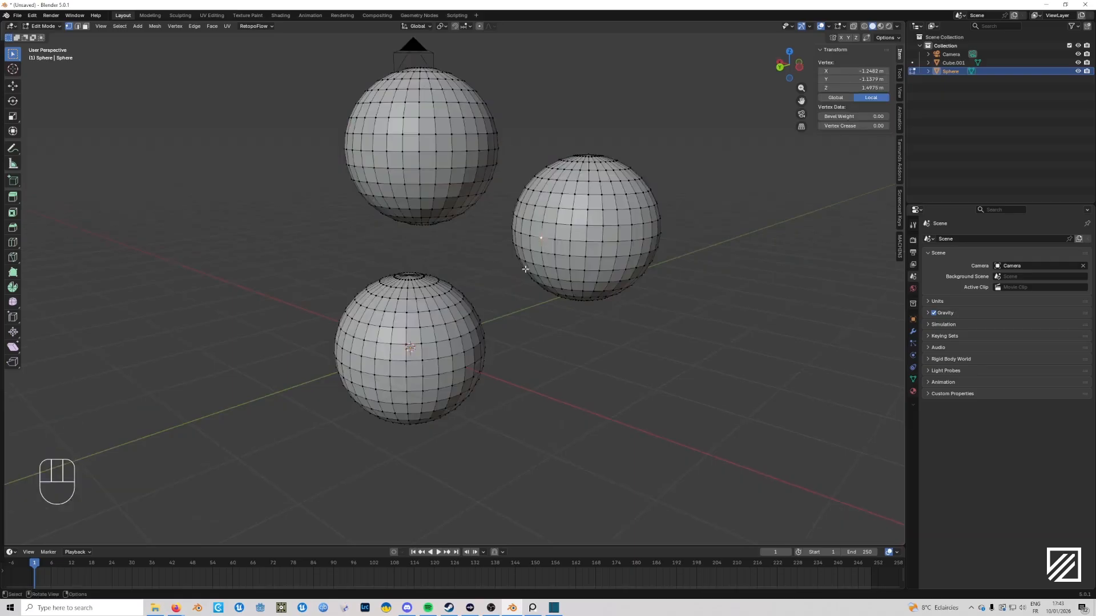
pyautogui.keyDown('shift'); pyautogui.click(446, 324); pyautogui.keyUp('shift')
pyautogui.press('ctrl')
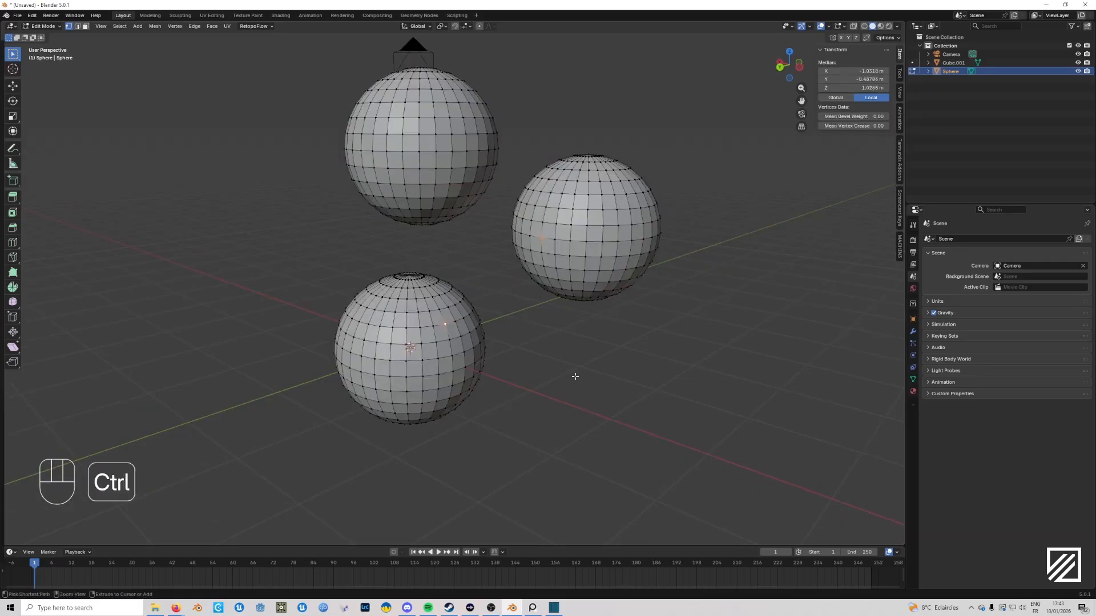
pyautogui.hotkey('ctrl', 'l')
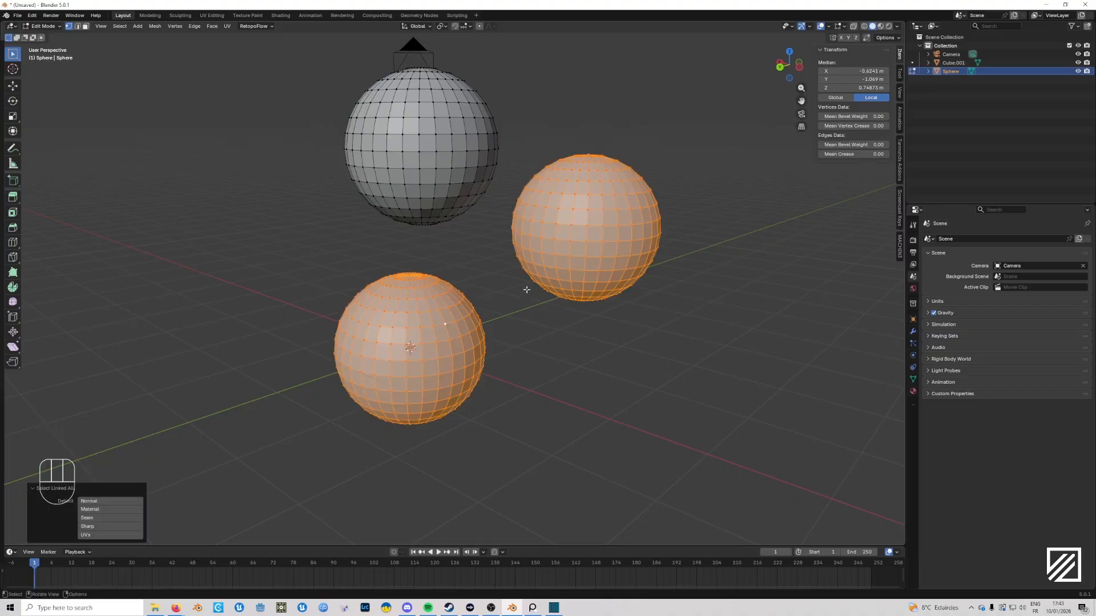
# Step: Add most of the upper sphere's vertices to the current selection with several overlapping box selections
pyautogui.moveTo(514, 277); pyautogui.dragTo(503, 319, button='middle')
pyautogui.keyDown('shift'); pyautogui.moveTo(305, 207); pyautogui.dragTo(496, 265); pyautogui.keyUp('shift')
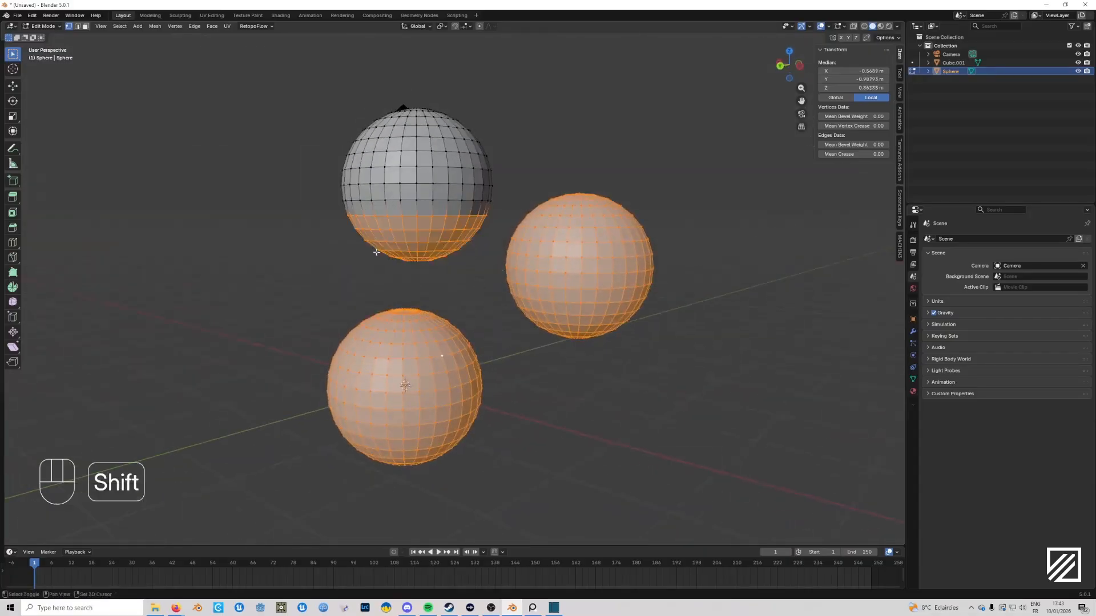
pyautogui.keyDown('shift'); pyautogui.moveTo(325, 117); pyautogui.dragTo(502, 182); pyautogui.keyUp('shift')
pyautogui.keyDown('shift'); pyautogui.moveTo(311, 83); pyautogui.dragTo(494, 139); pyautogui.keyUp('shift')
pyautogui.keyDown('shift'); pyautogui.moveTo(319, 190); pyautogui.dragTo(455, 212); pyautogui.keyUp('shift')
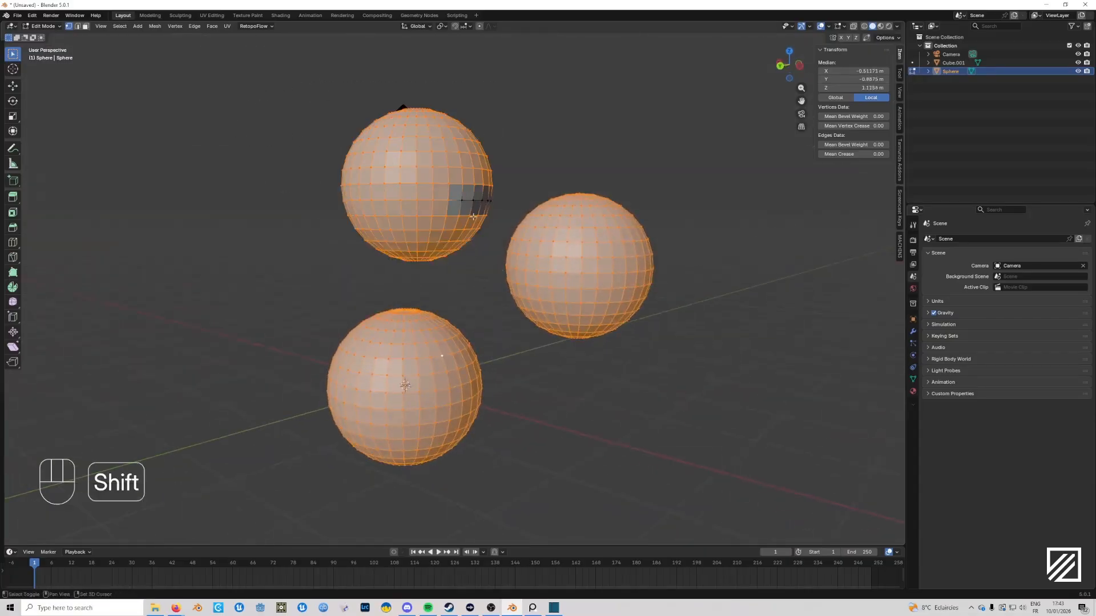
# Step: Subtract areas of all three spheres from the selection with successive box selections, and clear whatever remains selected
pyautogui.keyDown('ctrl'); pyautogui.moveTo(545, 373); pyautogui.dragTo(349, 152); pyautogui.keyUp('ctrl')
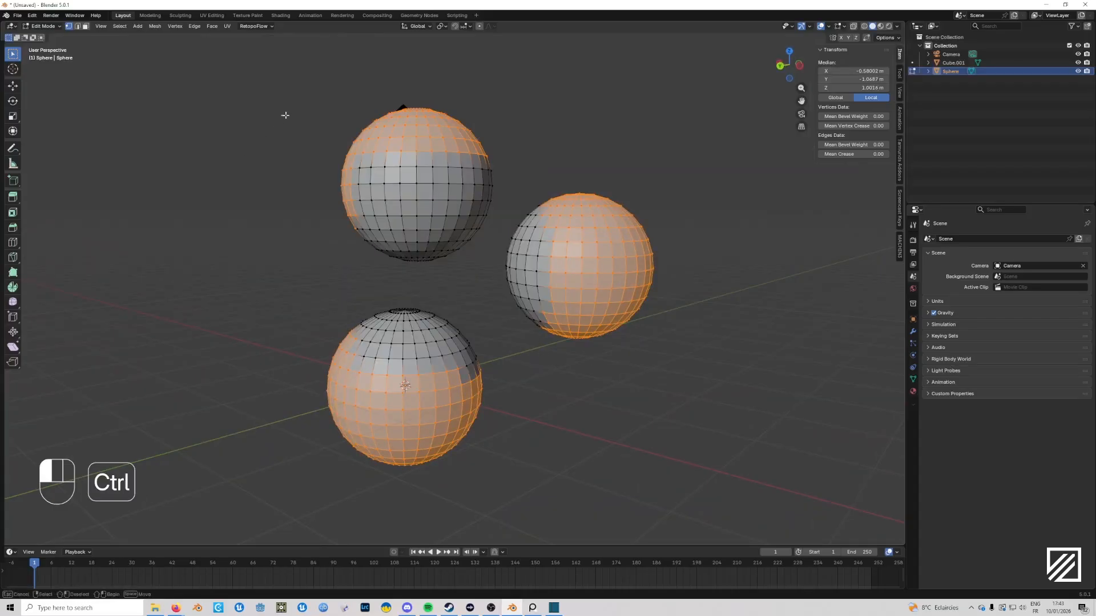
pyautogui.keyDown('ctrl'); pyautogui.moveTo(286, 112); pyautogui.dragTo(440, 231); pyautogui.keyUp('ctrl')
pyautogui.keyDown('ctrl'); pyautogui.moveTo(314, 68); pyautogui.dragTo(493, 132); pyautogui.keyUp('ctrl')
pyautogui.keyDown('ctrl'); pyautogui.moveTo(311, 103); pyautogui.dragTo(589, 250); pyautogui.keyUp('ctrl')
pyautogui.keyDown('ctrl'); pyautogui.moveTo(541, 191); pyautogui.dragTo(665, 294); pyautogui.keyUp('ctrl')
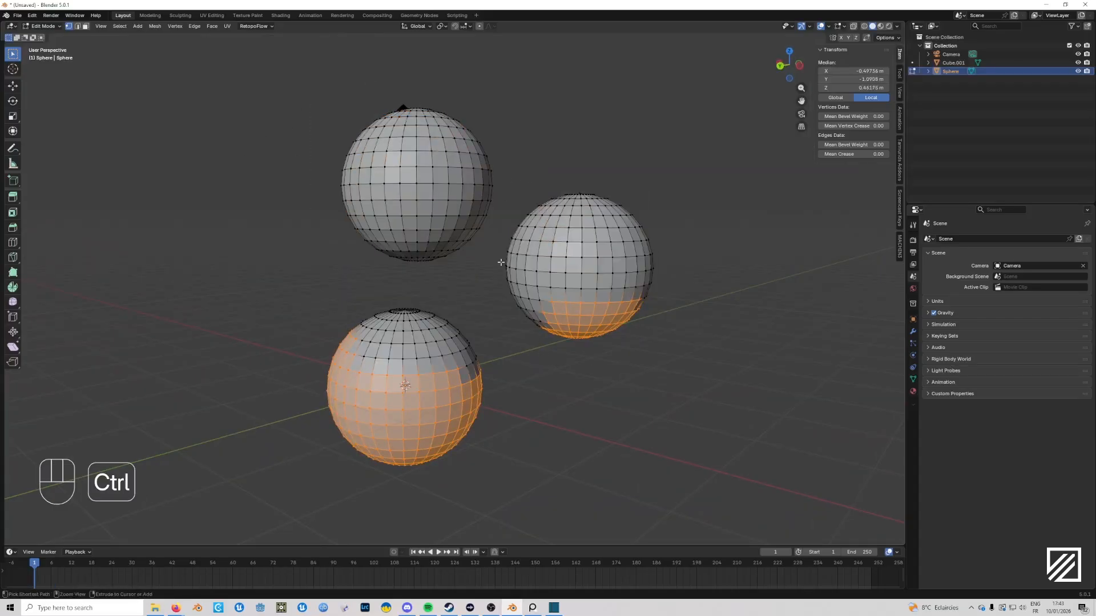
pyautogui.keyDown('ctrl'); pyautogui.moveTo(290, 367); pyautogui.dragTo(502, 453); pyautogui.keyUp('ctrl')
pyautogui.click(565, 487)
# Step: Switch back to Object Mode with the three spheres in view
pyautogui.moveTo(587, 431)
pyautogui.mouseDown(button='middle')
pyautogui.moveTo(604, 429)
pyautogui.moveTo(581, 438)
pyautogui.mouseUp(button='middle')
pyautogui.keyDown('shift'); pyautogui.moveTo(576, 441); pyautogui.dragTo(574, 473, button='middle'); pyautogui.keyUp('shift')
pyautogui.moveTo(574, 474); pyautogui.dragTo(647, 418, button='middle')
pyautogui.press('Tab')
pyautogui.moveTo(635, 414); pyautogui.dragTo(426, 410, button='middle')
pyautogui.scroll(-2, 433, 395)
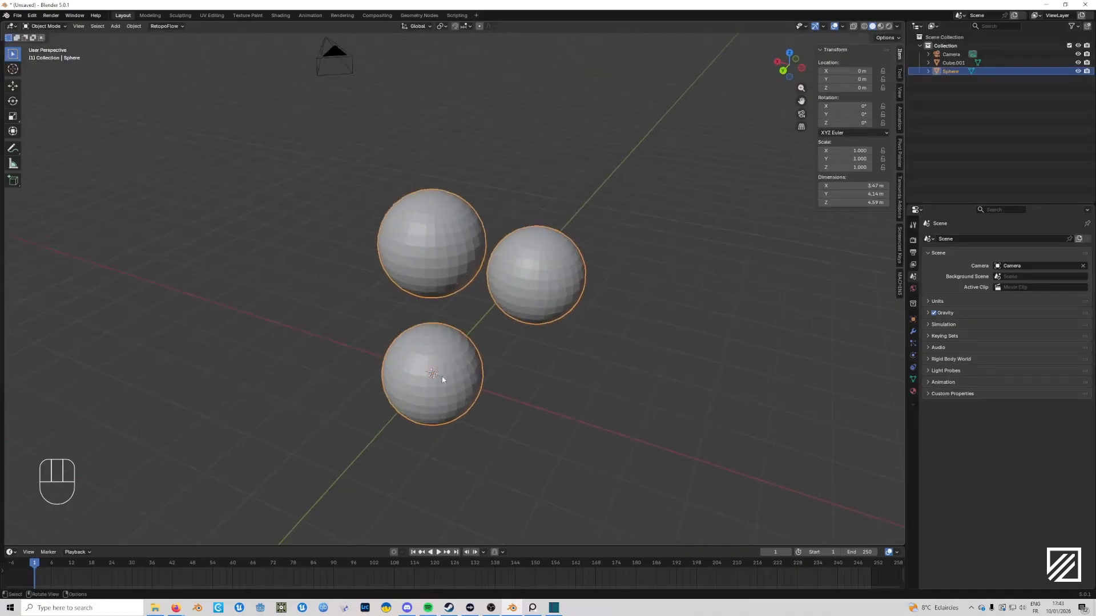
# Step: Place the 3D cursor at several different spots around the three spheres, away from the object's origin
pyautogui.press('shift')
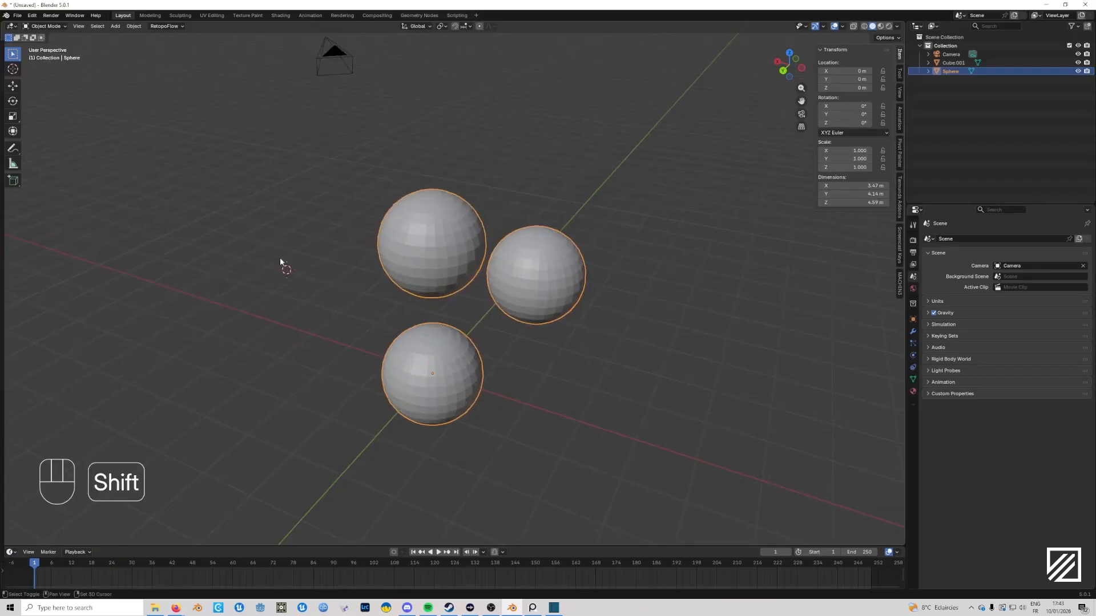
pyautogui.keyDown('shift'); pyautogui.hscroll(1, 389, 321); pyautogui.keyUp('shift')
pyautogui.hscroll(2, 426, 331)
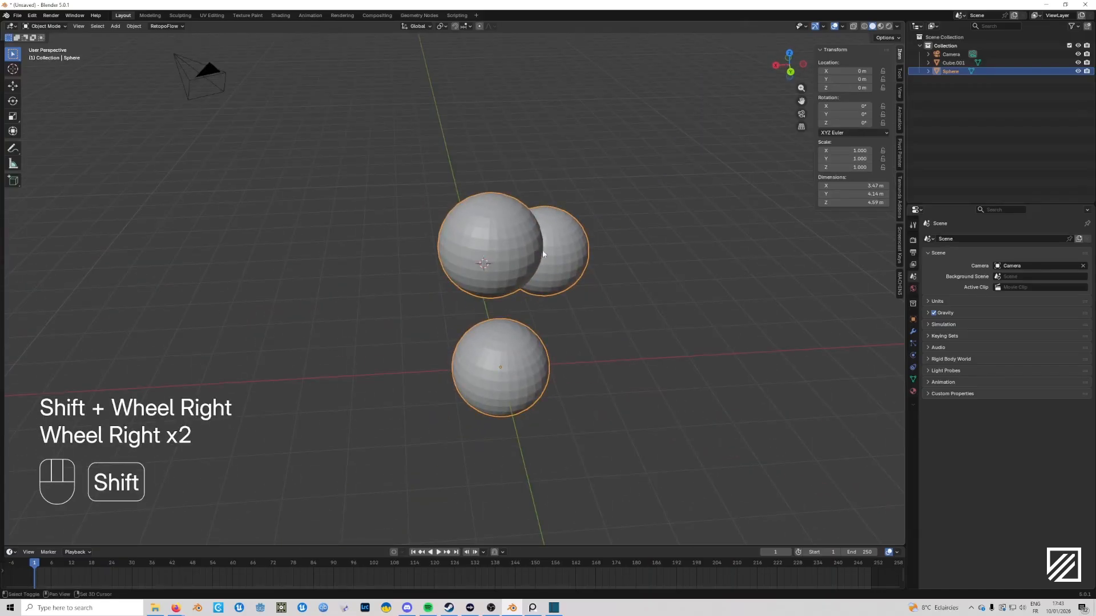
pyautogui.hscroll(2, 543, 285)
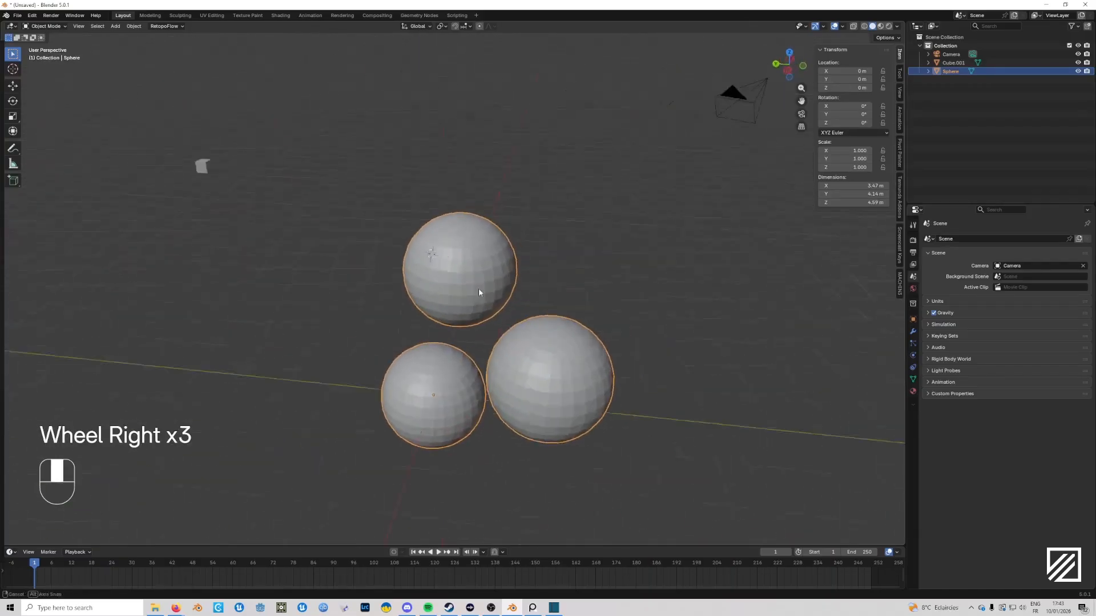
pyautogui.hscroll(2, 438, 260)
# Step: Try to move the three-sphere object freely and undo the move
pyautogui.press('g')
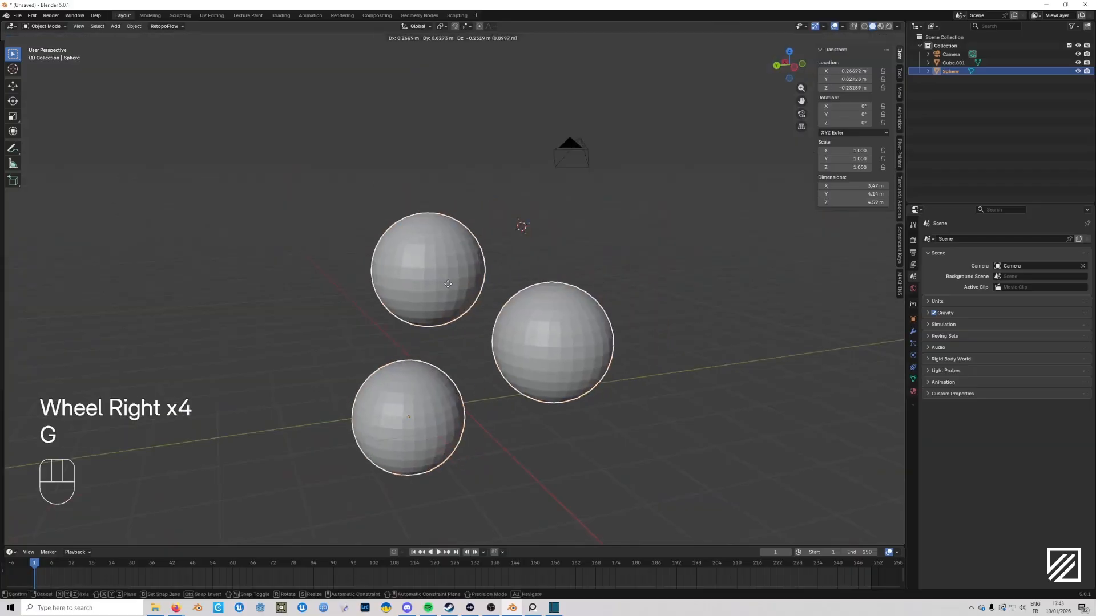
pyautogui.click(537, 242)
pyautogui.hotkey('ctrl', 'z')
pyautogui.moveTo(498, 250); pyautogui.dragTo(568, 290, button='middle')
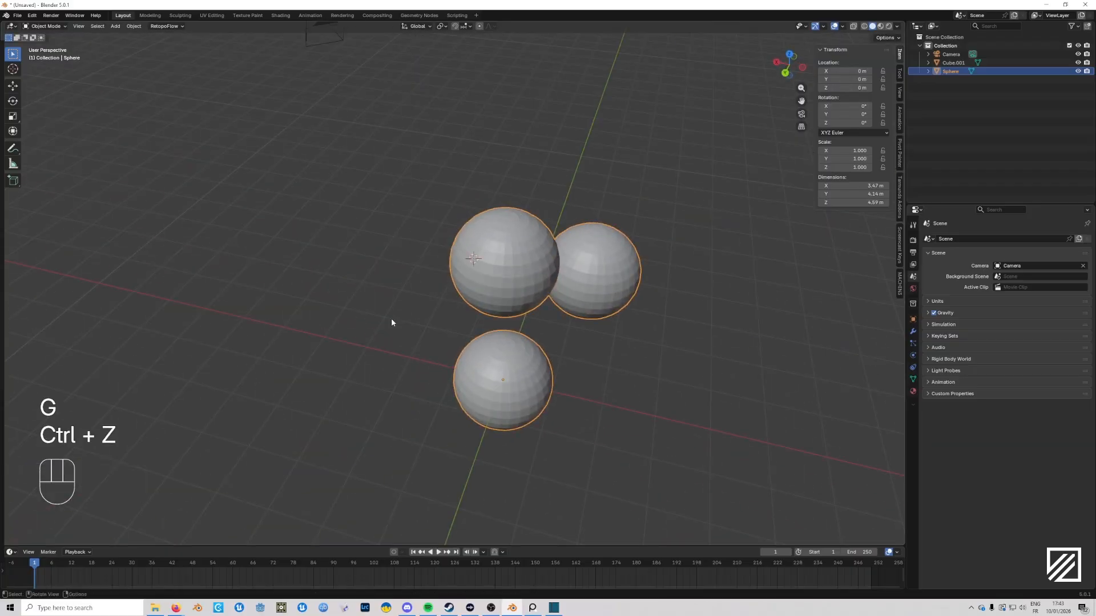
# Step: Place the 3D cursor on the surface of the sphere nearest the green axis
pyautogui.keyDown('shift'); pyautogui.moveTo(492, 277); pyautogui.dragTo(469, 329, button='middle'); pyautogui.keyUp('shift')
pyautogui.scroll(3, 469, 332)
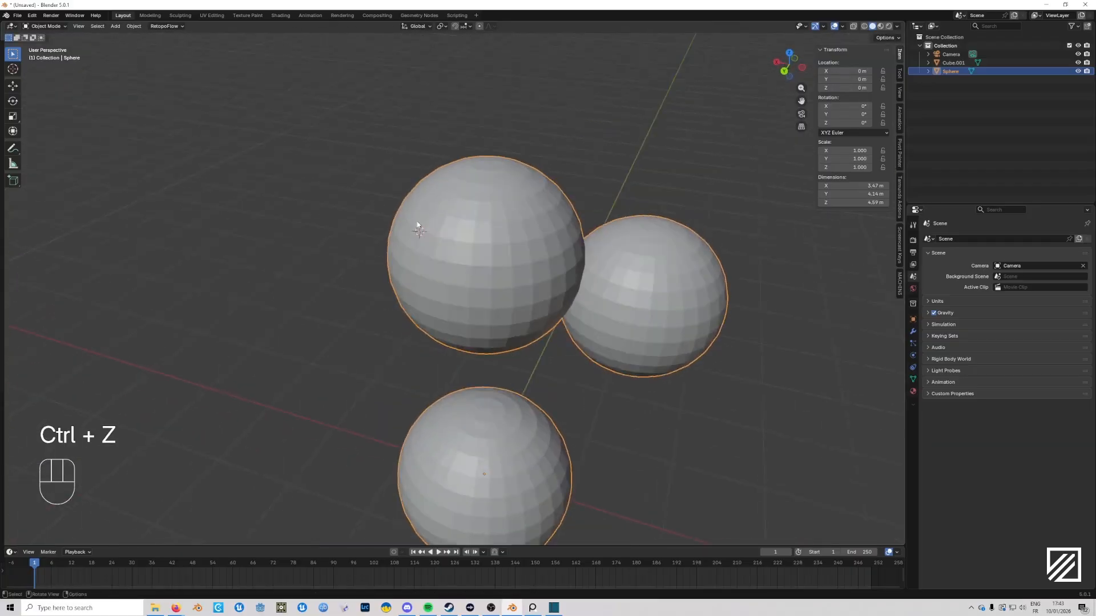
pyautogui.moveTo(471, 259); pyautogui.dragTo(482, 278, button='middle')
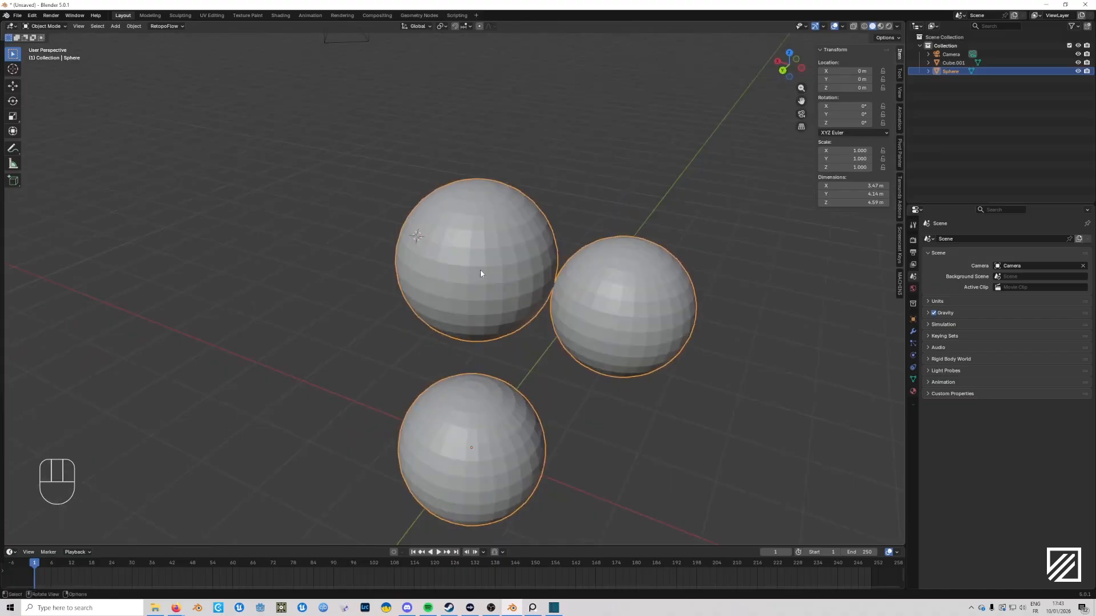
pyautogui.scroll(-1, 492, 274)
pyautogui.keyDown('shift'); pyautogui.moveTo(588, 320); pyautogui.dragTo(578, 321, button='right'); pyautogui.keyUp('shift')
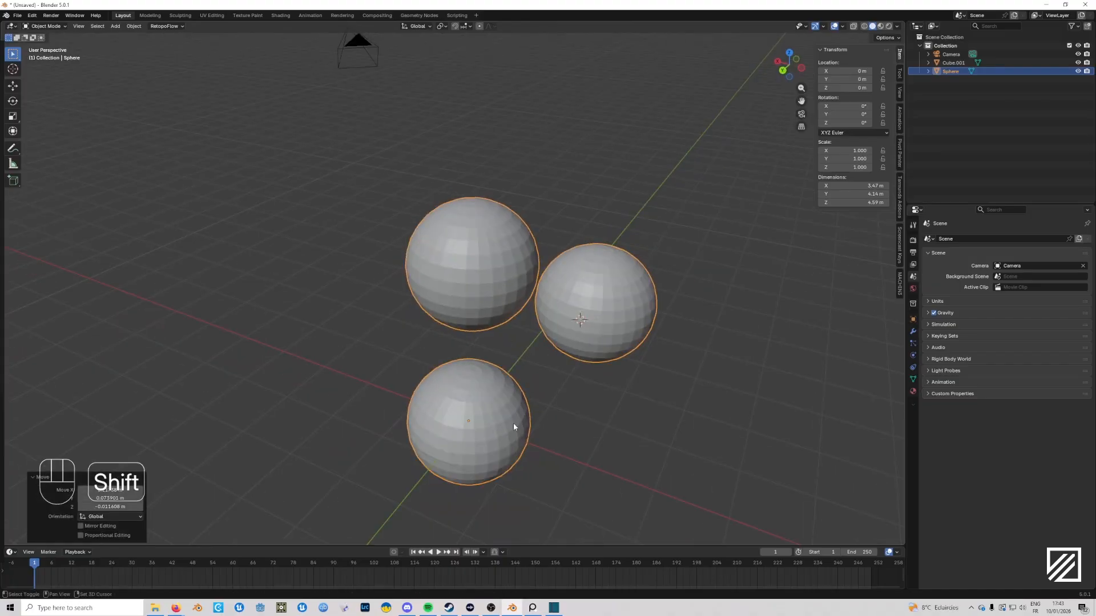
# Step: Add a Monkey mesh at the 3D cursor's position on the sphere
pyautogui.moveTo(534, 411)
pyautogui.mouseDown(button='middle')
pyautogui.moveTo(612, 395)
pyautogui.moveTo(533, 404)
pyautogui.mouseUp(button='middle')
pyautogui.keyDown('shift'); pyautogui.moveTo(619, 396); pyautogui.dragTo(525, 360, button='middle'); pyautogui.keyUp('shift')
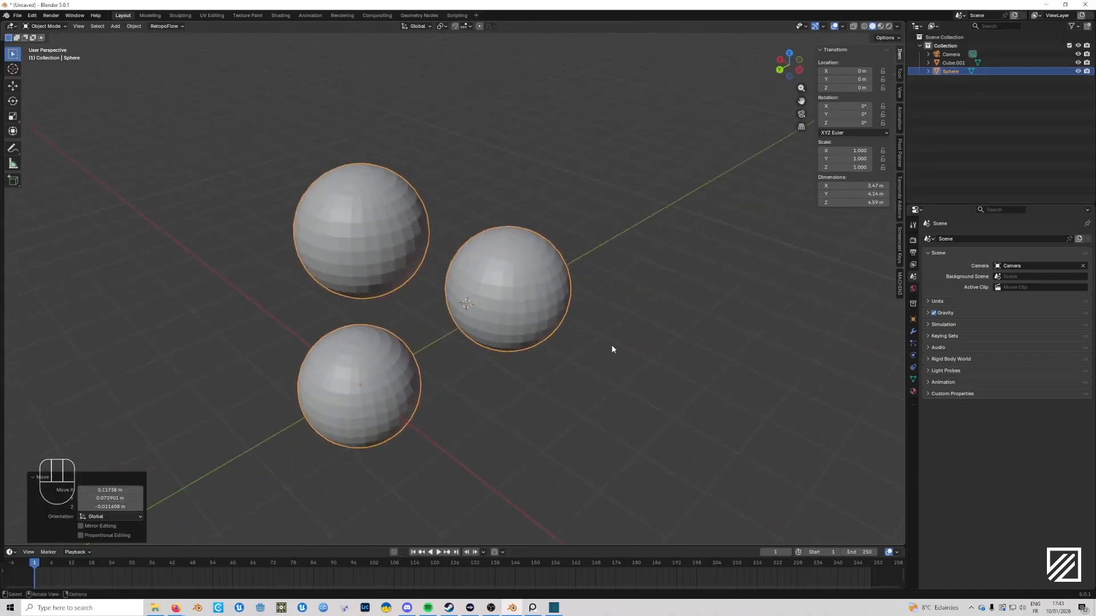
pyautogui.moveTo(611, 348); pyautogui.dragTo(587, 347, button='middle')
pyautogui.hotkey('shift', 'a')
pyautogui.moveTo(594, 345)
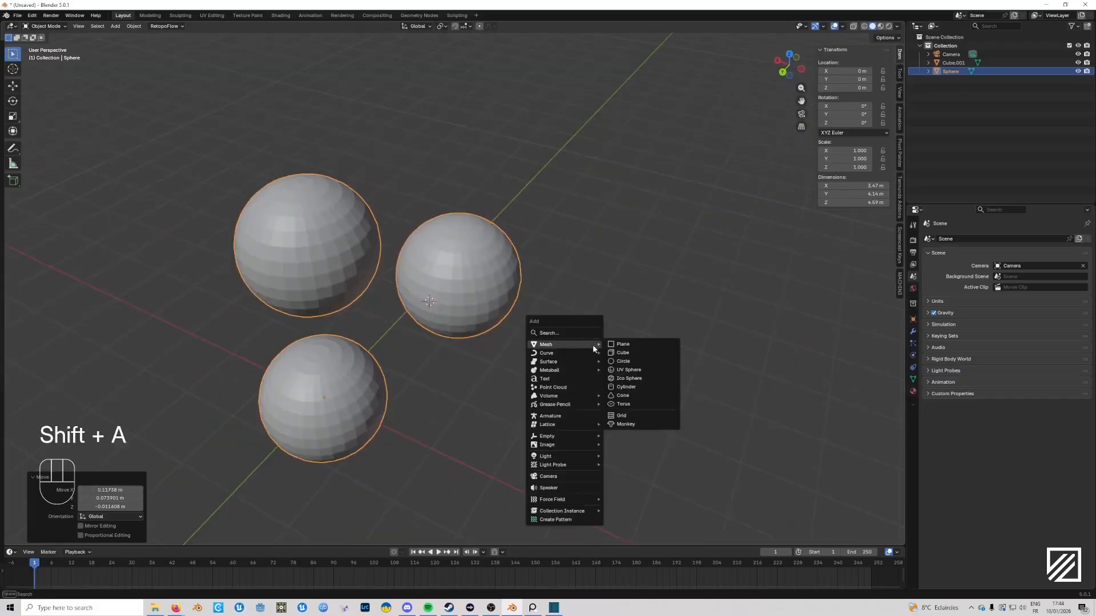
pyautogui.click(627, 424)
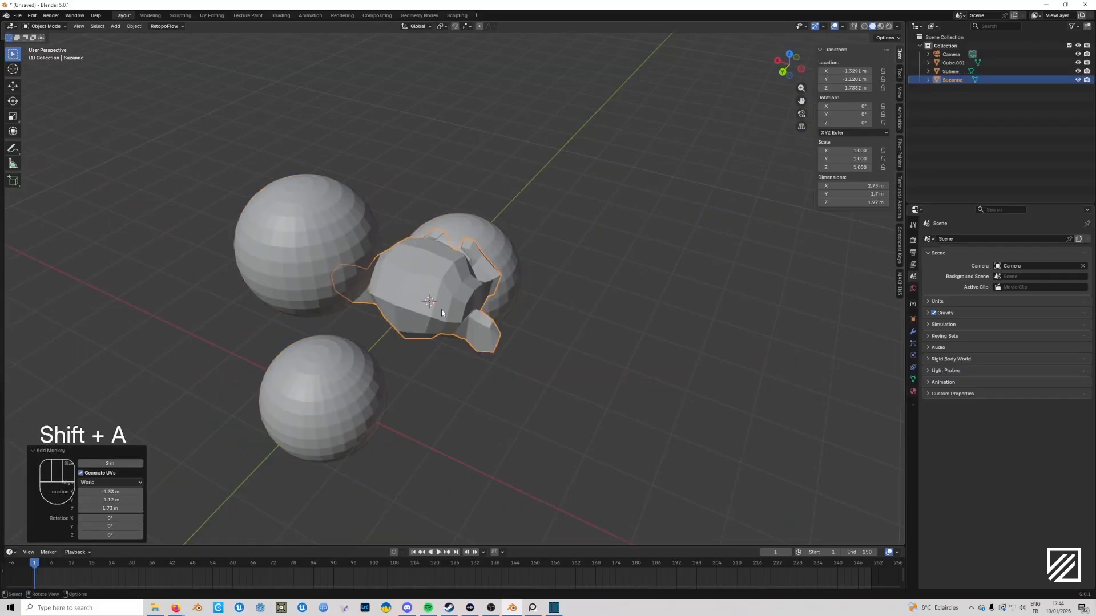
# Step: Inspect the monkey's placement from several angles and delete it, keeping the three-sphere object selected
pyautogui.moveTo(602, 398); pyautogui.dragTo(429, 358, button='middle')
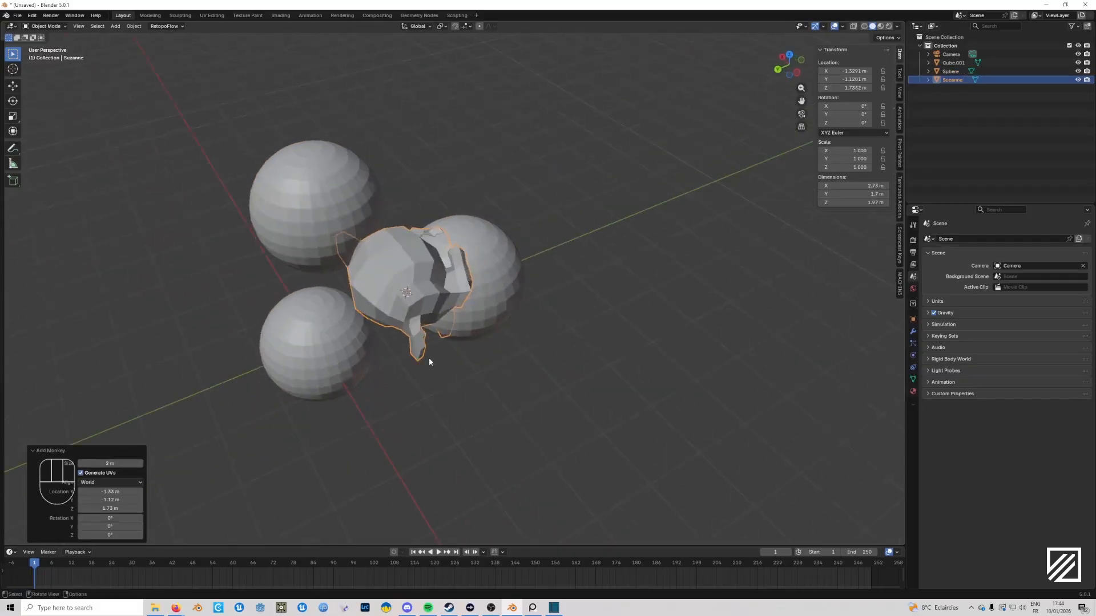
pyautogui.moveTo(412, 281); pyautogui.dragTo(554, 307, button='middle')
pyautogui.press('Delete')
pyautogui.click(540, 344)
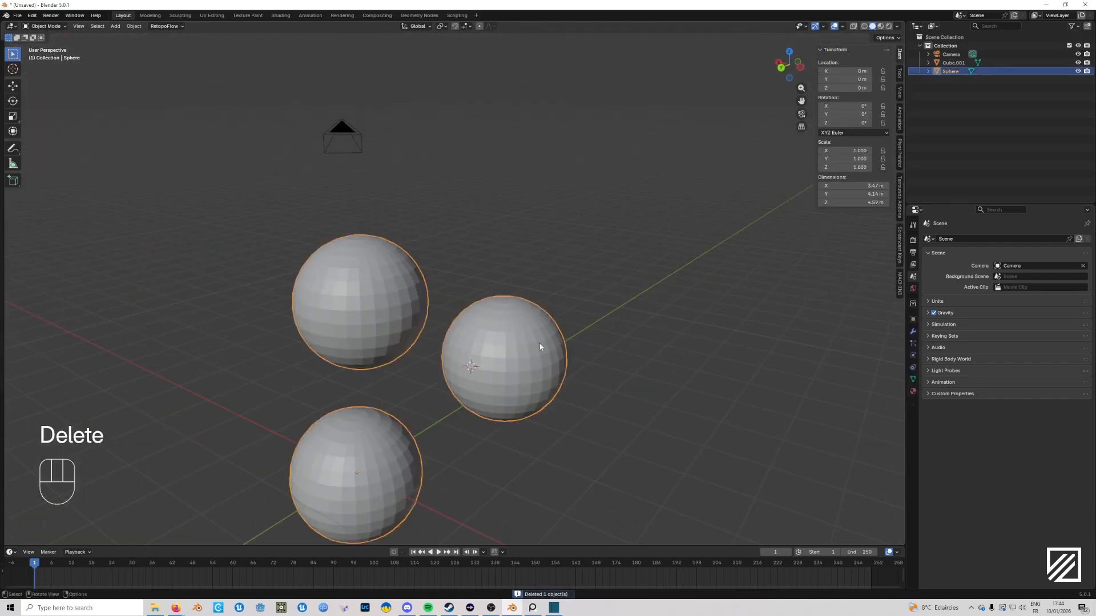
# Step: Place the 3D cursor near the top of the highest sphere and align the view to Left Orthographic
pyautogui.moveTo(540, 345); pyautogui.dragTo(489, 344, button='middle')
pyautogui.moveTo(376, 243); pyautogui.dragTo(462, 282, button='middle')
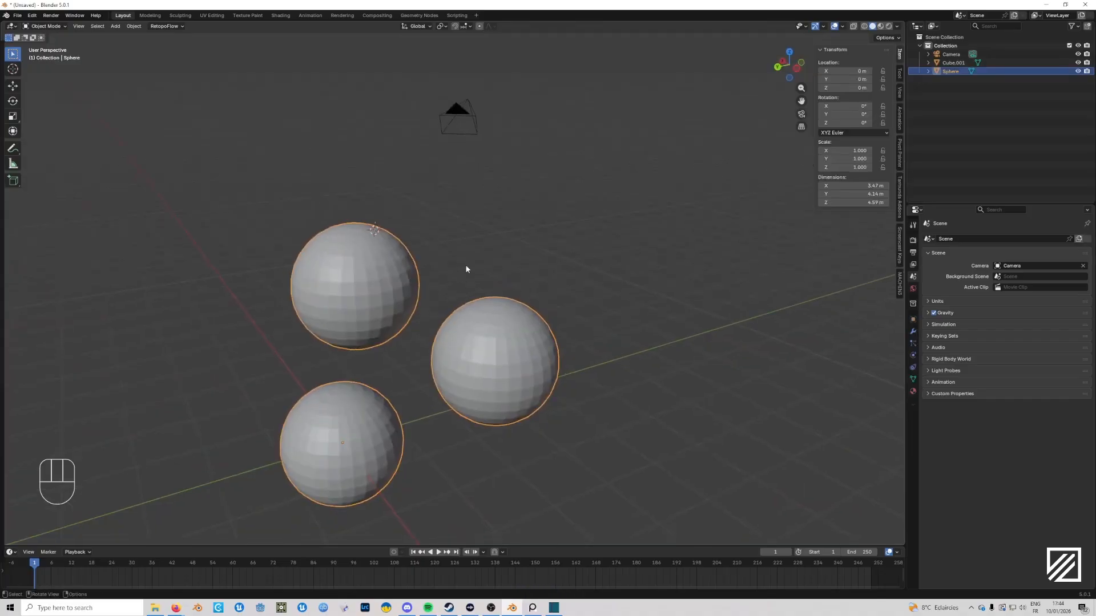
pyautogui.moveTo(375, 238); pyautogui.dragTo(462, 174, button='middle')
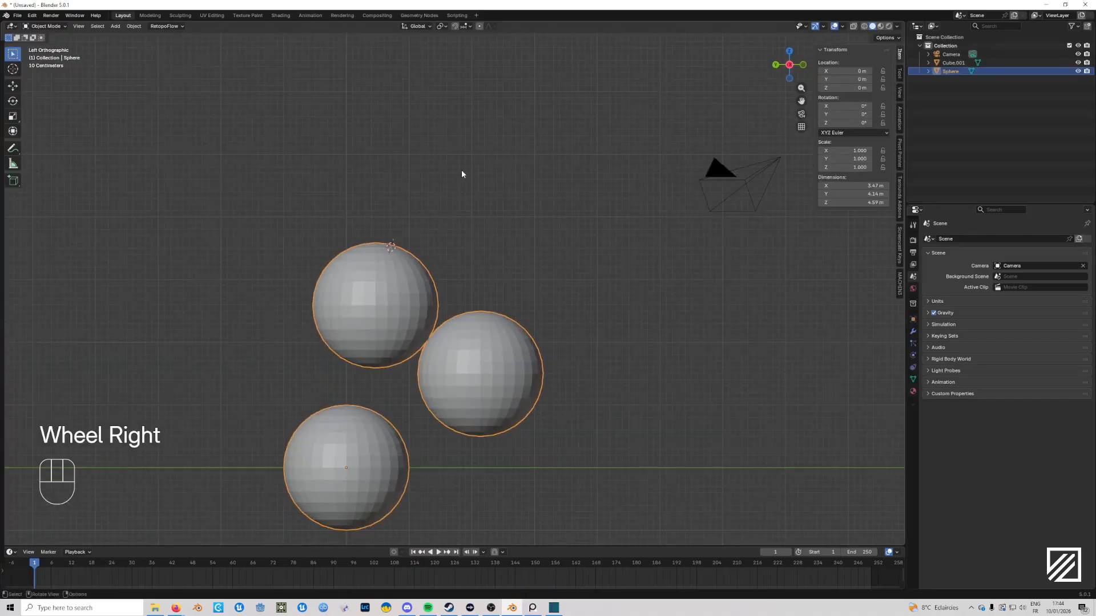
# Step: Set the transform pivot point to 3D Cursor, switch it to Median Point, and return it to 3D Cursor
pyautogui.click(440, 27)
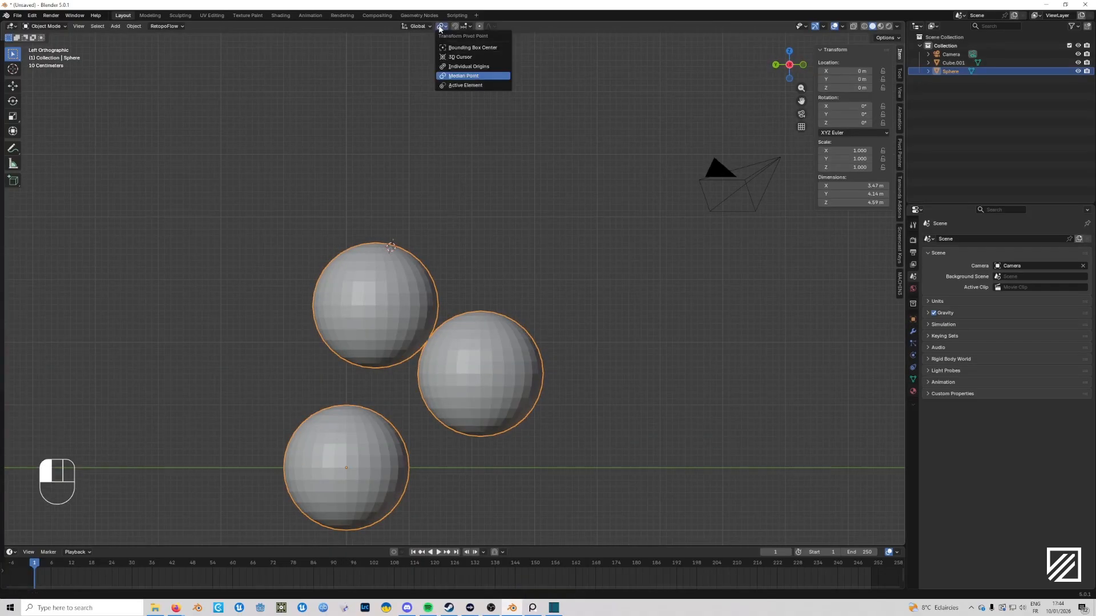
pyautogui.click(452, 58)
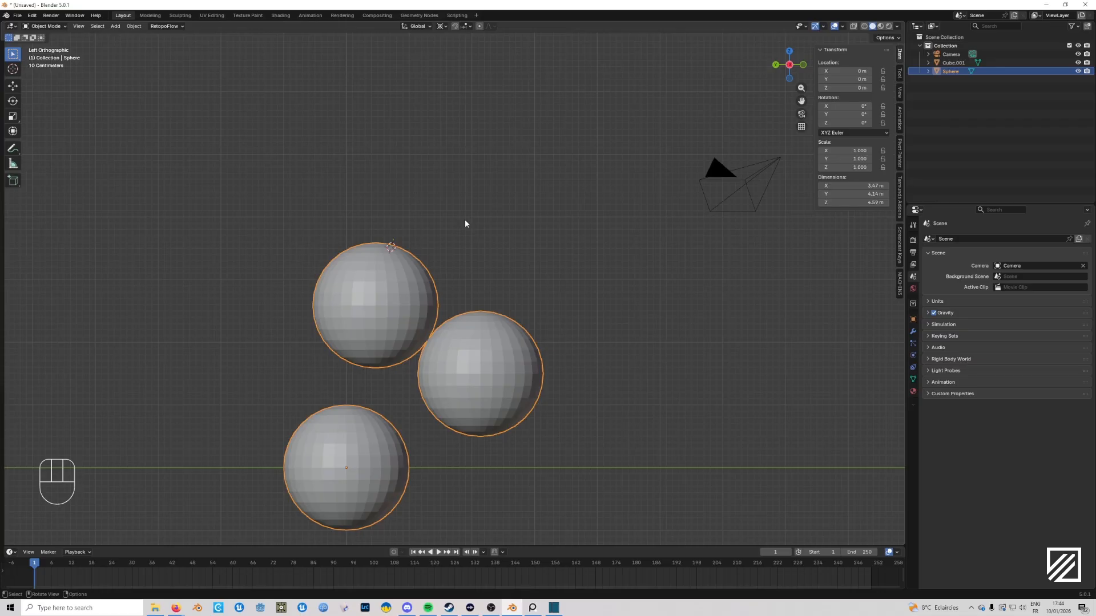
pyautogui.press('.')
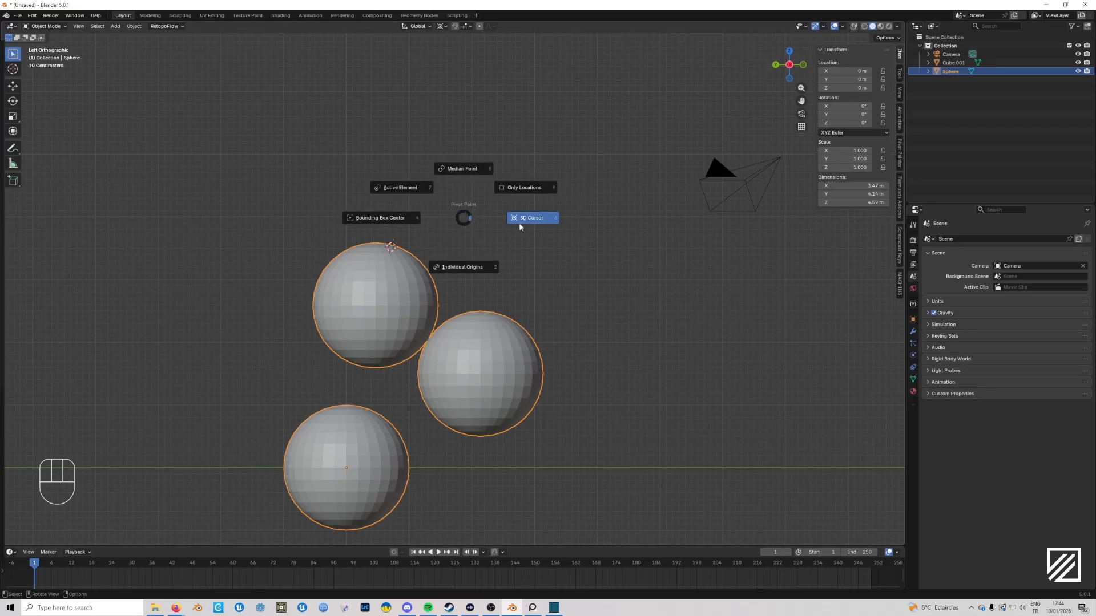
pyautogui.click(471, 169)
pyautogui.press('.')
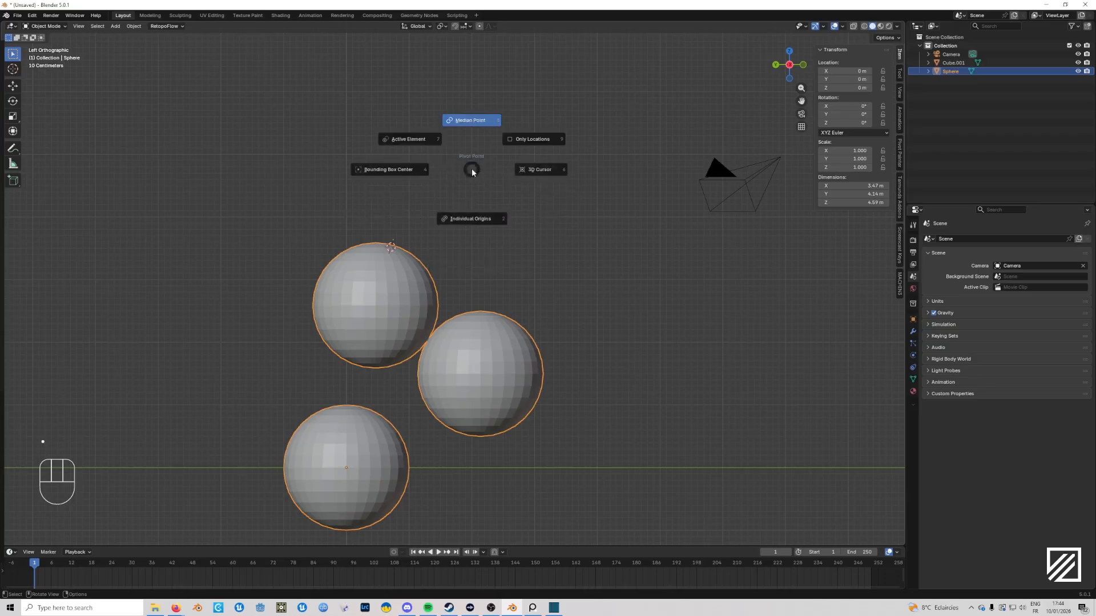
pyautogui.click(553, 170)
# Step: Try rotating and scaling the three-sphere object around the 3D cursor, undoing each transform
pyautogui.moveTo(461, 238); pyautogui.dragTo(558, 257, button='middle')
pyautogui.press('r')
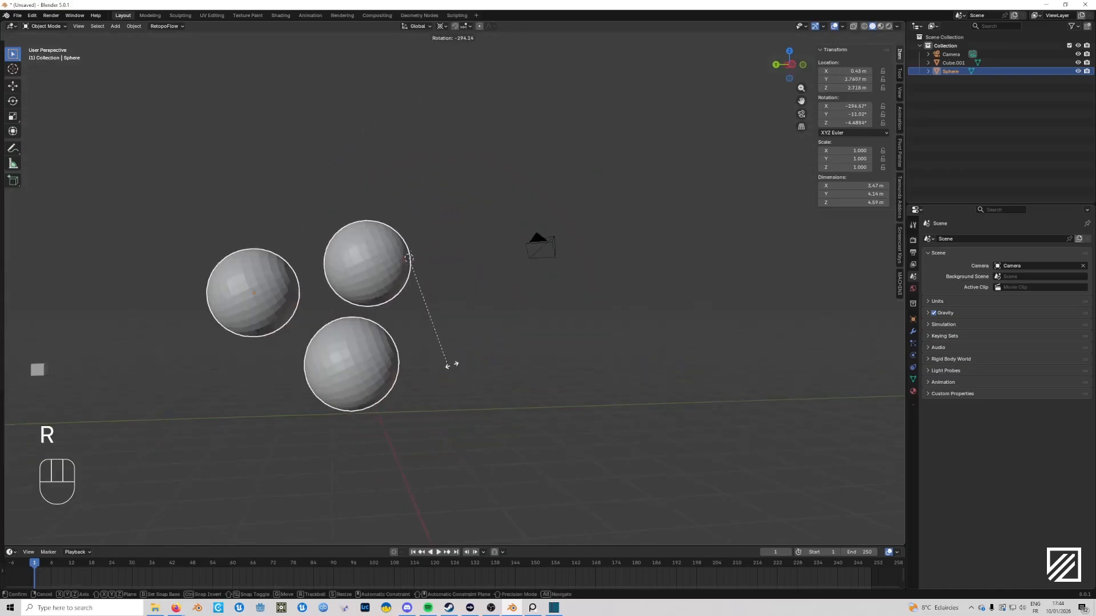
pyautogui.hotkey('ctrl', 'z')
pyautogui.press('s')
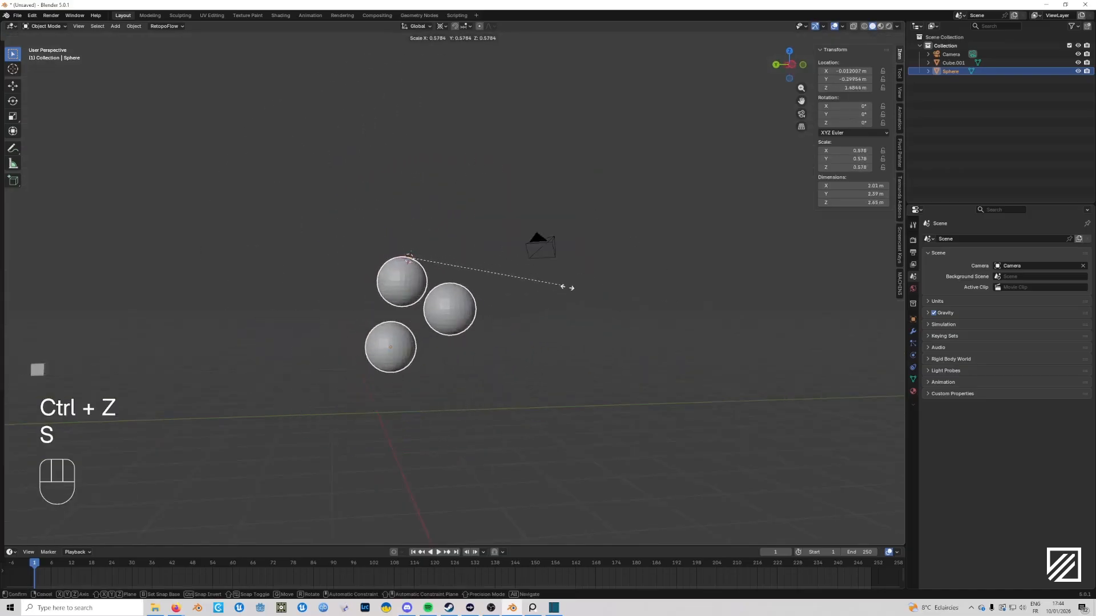
pyautogui.click(506, 309)
pyautogui.moveTo(508, 309); pyautogui.dragTo(421, 361, button='middle')
pyautogui.hotkey('ctrl', 'z')
# Step: Add a cylinder at the 3D cursor and move it about 6.91 m in X and -2 m in Y, clear of the spheres
pyautogui.scroll(-1, 421, 362)
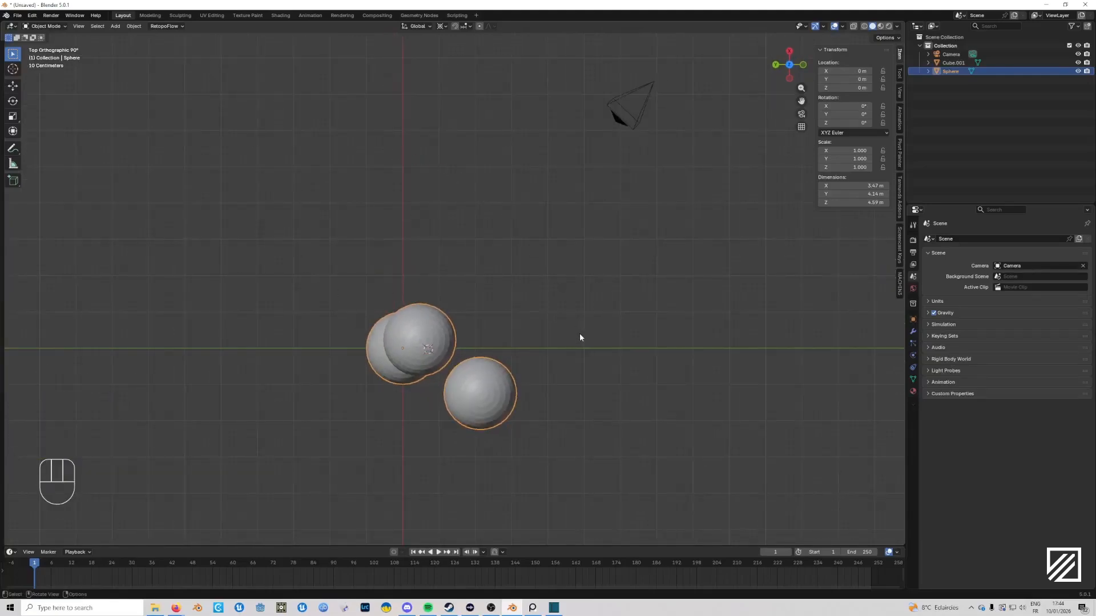
pyautogui.keyDown('shift'); pyautogui.moveTo(400, 256); pyautogui.dragTo(396, 284, button='middle'); pyautogui.keyUp('shift')
pyautogui.hotkey('shift', 'a')
pyautogui.moveTo(395, 284)
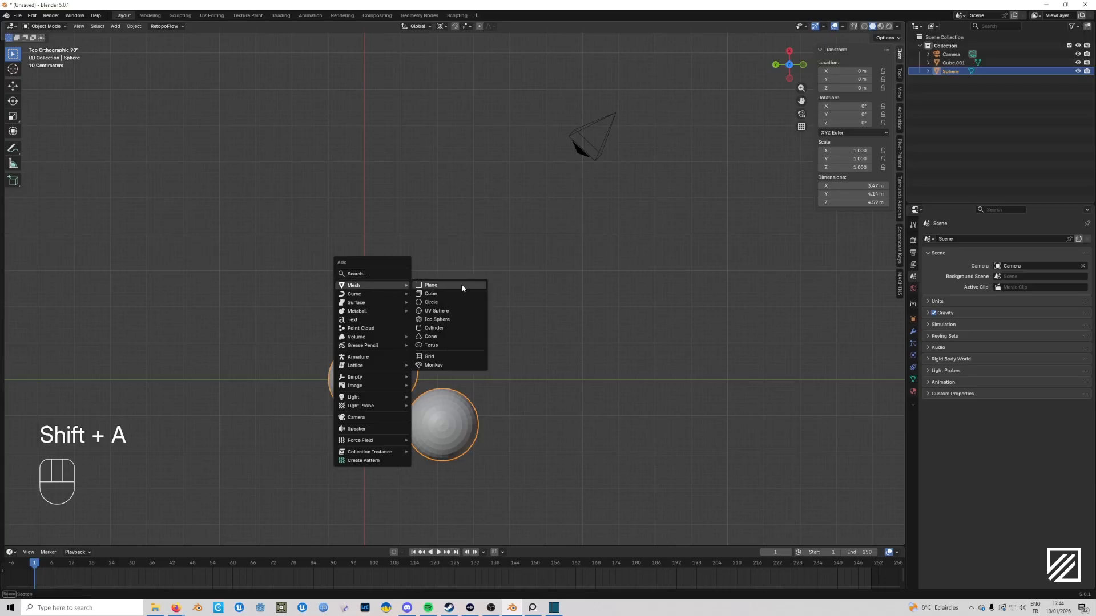
pyautogui.click(454, 329)
pyautogui.scroll(-3, 509, 367)
pyautogui.press('g')
pyautogui.click(593, 258)
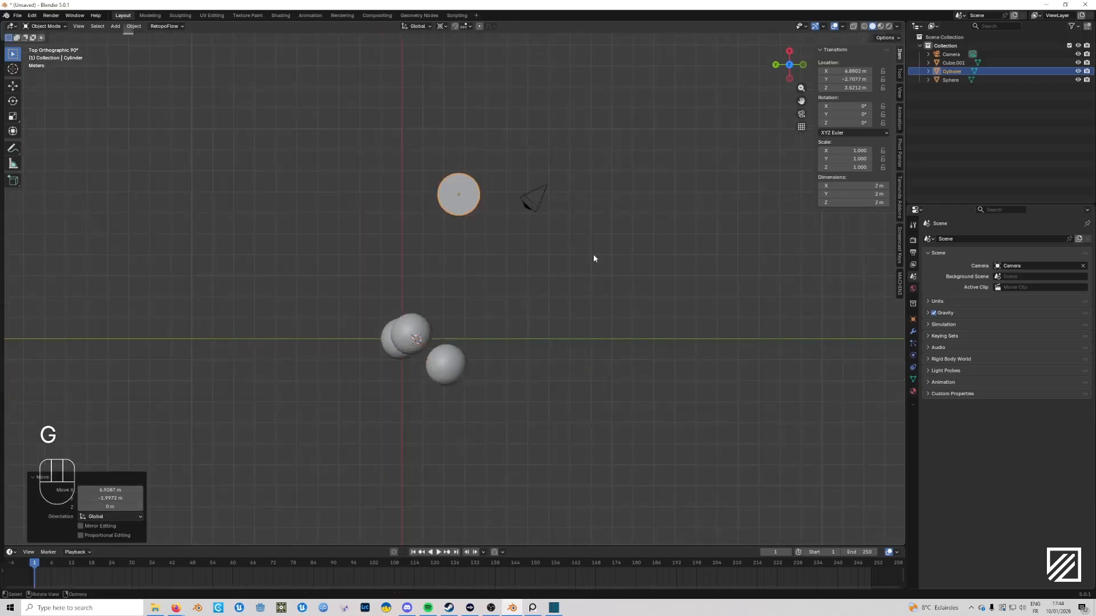
# Step: Enter Edit Mode on the cylinder briefly and return to Object Mode
pyautogui.keyDown('shift'); pyautogui.moveTo(594, 258); pyautogui.dragTo(588, 398, button='middle'); pyautogui.keyUp('shift')
pyautogui.scroll(5, 572, 372)
pyautogui.moveTo(561, 360); pyautogui.dragTo(450, 339, button='middle')
pyautogui.scroll(2, 539, 296)
pyautogui.press('Tab')
pyautogui.scroll(2, 450, 336)
pyautogui.press('Tab')
pyautogui.scroll(-2, 457, 355)
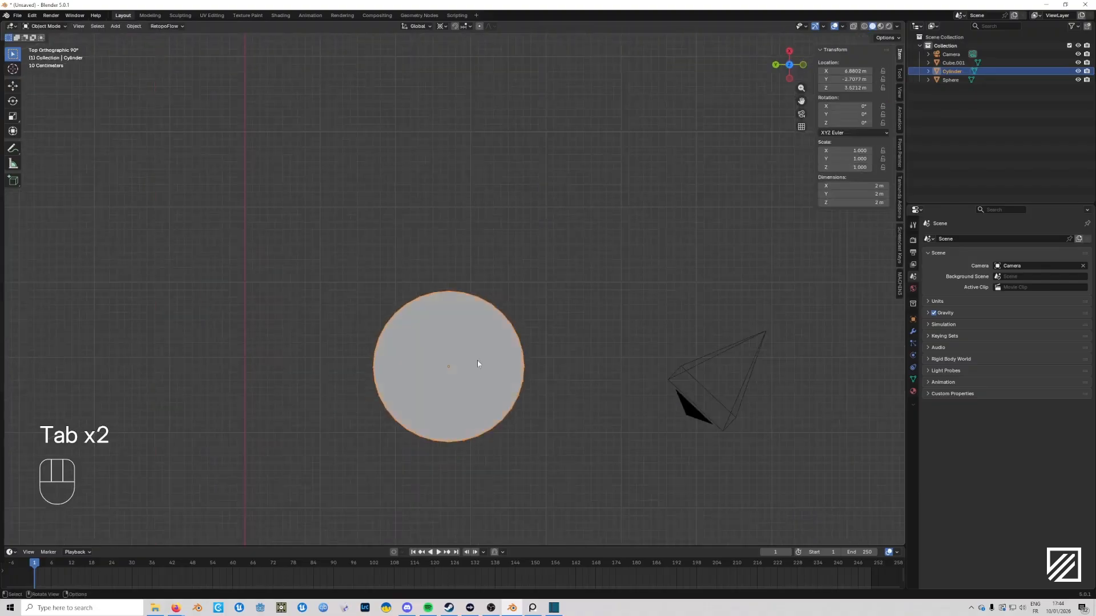
# Step: Try adding a cube while framed on the cylinder, and undo the addition
pyautogui.hotkey('shift', 'a')
pyautogui.moveTo(479, 360)
pyautogui.click(538, 372)
pyautogui.hscroll(-1, 570, 397)
pyautogui.scroll(-3, 575, 399)
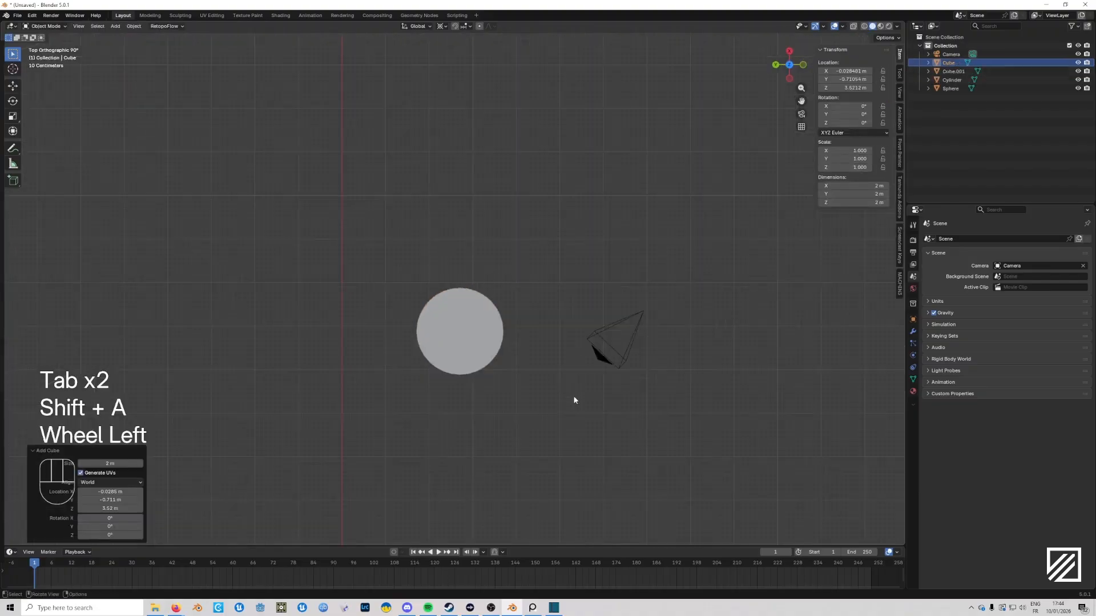
pyautogui.hotkey('ctrl', 'z')
# Step: Add a cube at the 3D cursor and move it away from the spheres towards the cylinder
pyautogui.scroll(-2, 485, 347)
pyautogui.keyDown('shift'); pyautogui.moveTo(495, 363); pyautogui.dragTo(486, 373, button='middle'); pyautogui.keyUp('shift')
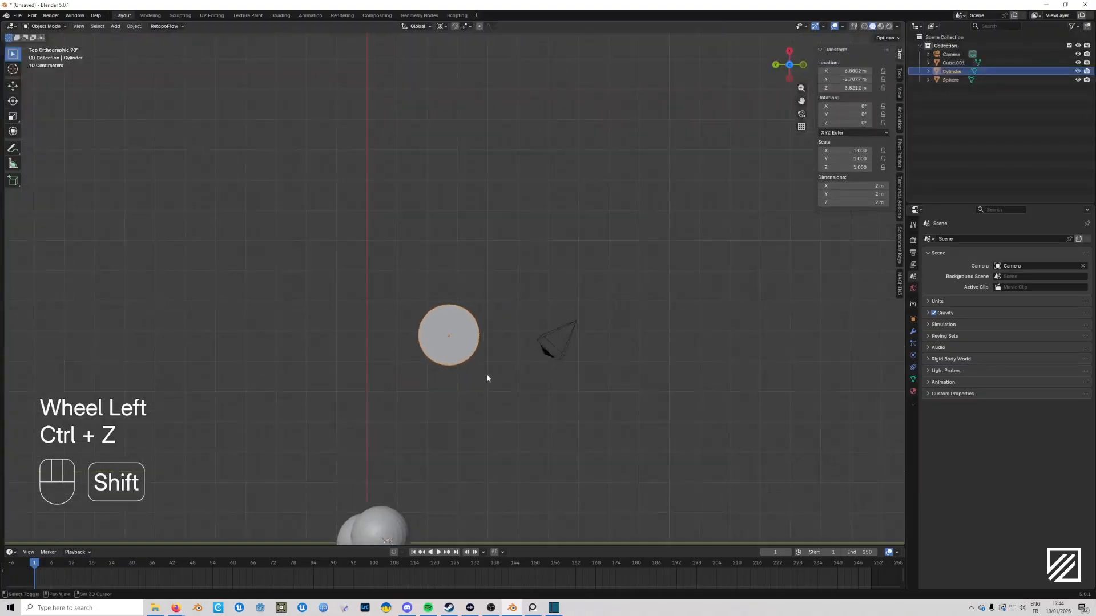
pyautogui.scroll(4, 478, 376)
pyautogui.hotkey('shift', 'a')
pyautogui.moveTo(455, 378)
pyautogui.click(507, 388)
pyautogui.scroll(-6, 562, 408)
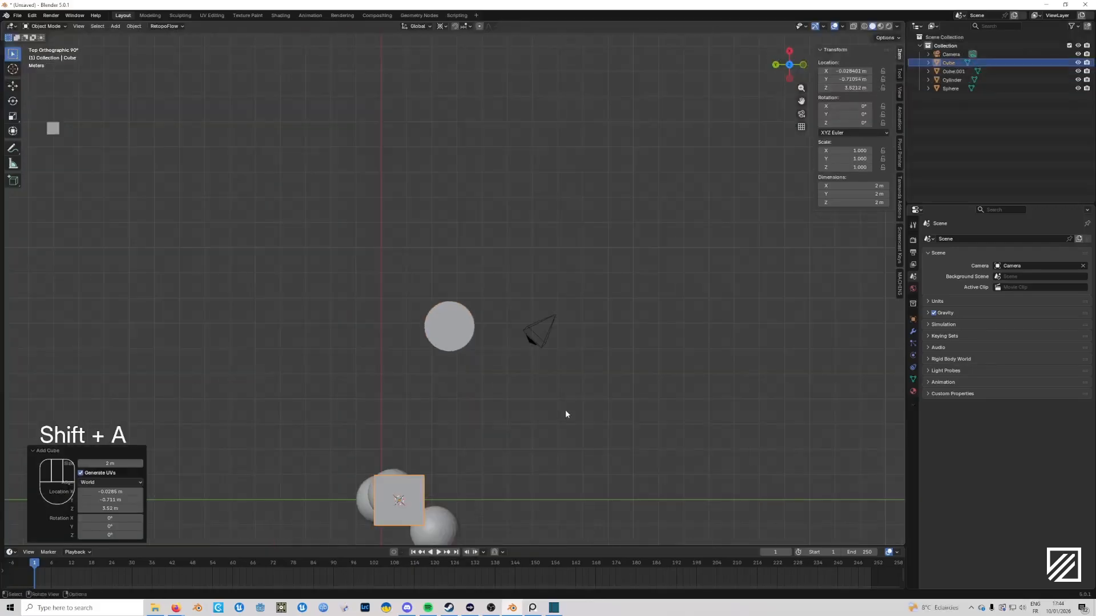
pyautogui.press('g')
pyautogui.click(551, 247)
# Step: Scale the cube uniformly to about 0.615 around the 3D cursor and move it to the far side of the cylinder
pyautogui.scroll(5, 582, 294)
pyautogui.press('s')
pyautogui.click(459, 434)
pyautogui.press('g')
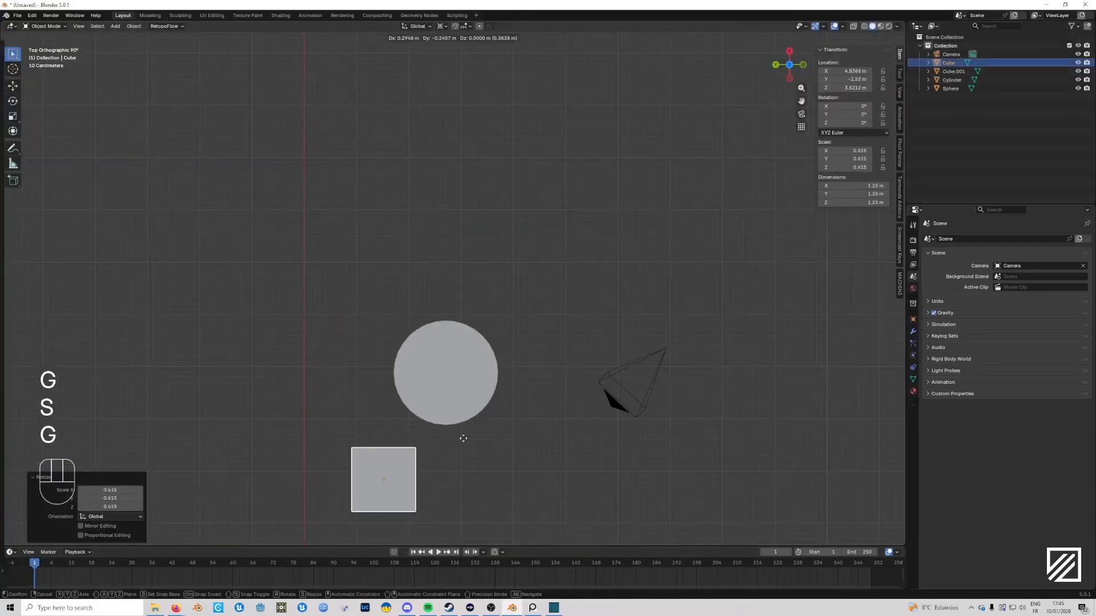
pyautogui.click(527, 309)
# Step: Raise the cube about 1.08 m along the Z axis
pyautogui.moveTo(527, 310); pyautogui.dragTo(595, 279, button='middle')
pyautogui.press('g')
pyautogui.press('z')
pyautogui.click(614, 403)
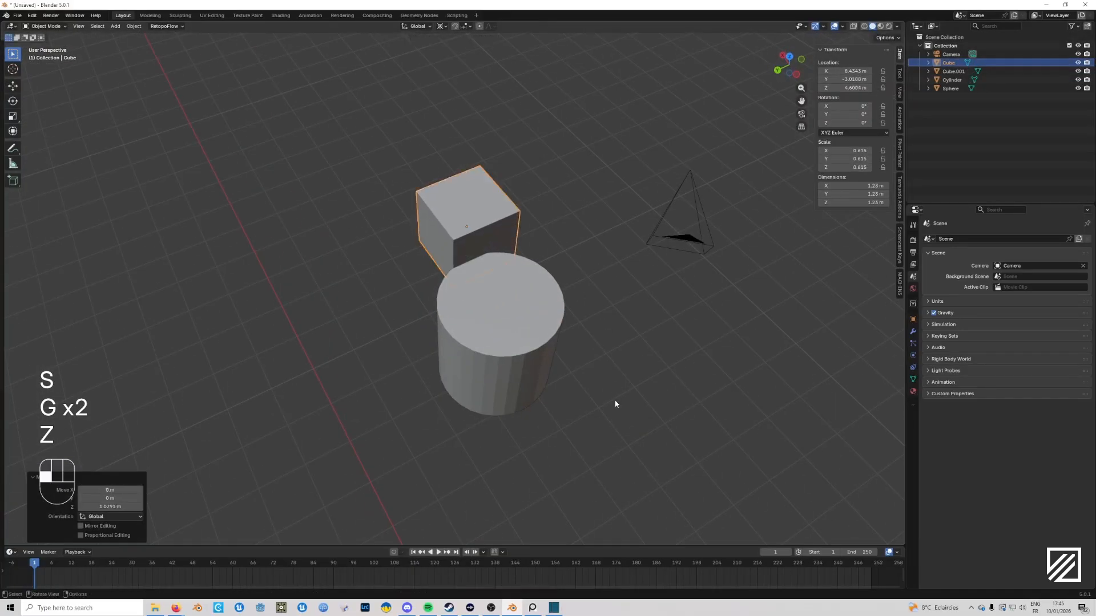
# Step: Move the cube about -0.89 m in X and 0.34 m in Y over the cylinder's edge, undoing a trial scale around the 3D cursor
pyautogui.moveTo(614, 403); pyautogui.dragTo(525, 409, button='middle')
pyautogui.keyDown('shift'); pyautogui.moveTo(460, 416); pyautogui.dragTo(501, 332, button='middle'); pyautogui.keyUp('shift')
pyautogui.scroll(3, 499, 346)
pyautogui.press('g')
pyautogui.press('s')
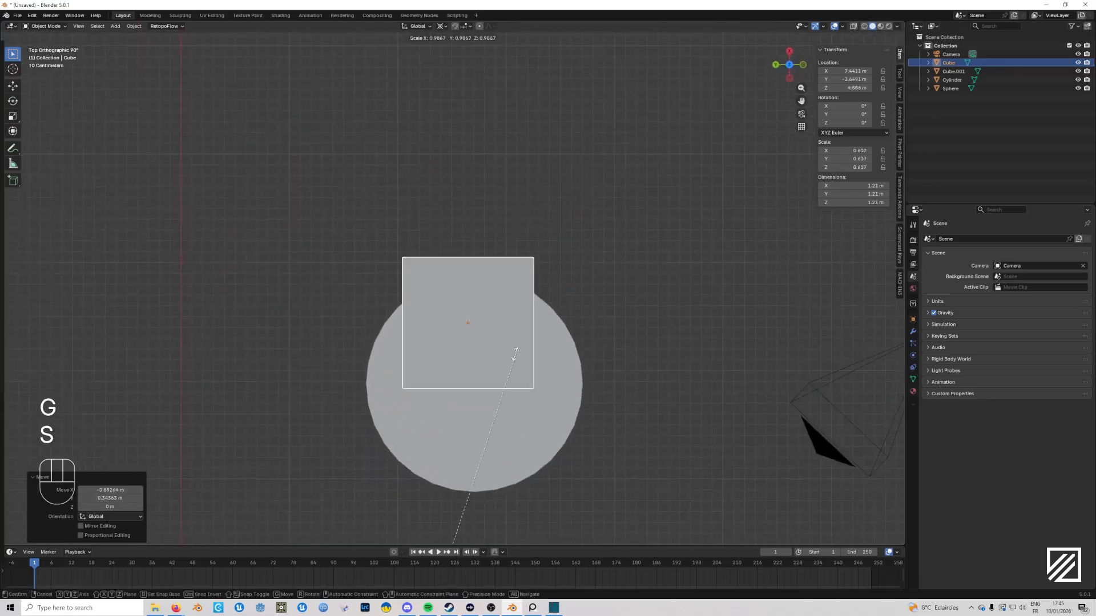
pyautogui.hotkey('ctrl', 'z')
# Step: Set the transform pivot point to Median Point and shrink the cube uniformly to a scale of about 0.214
pyautogui.click(442, 26)
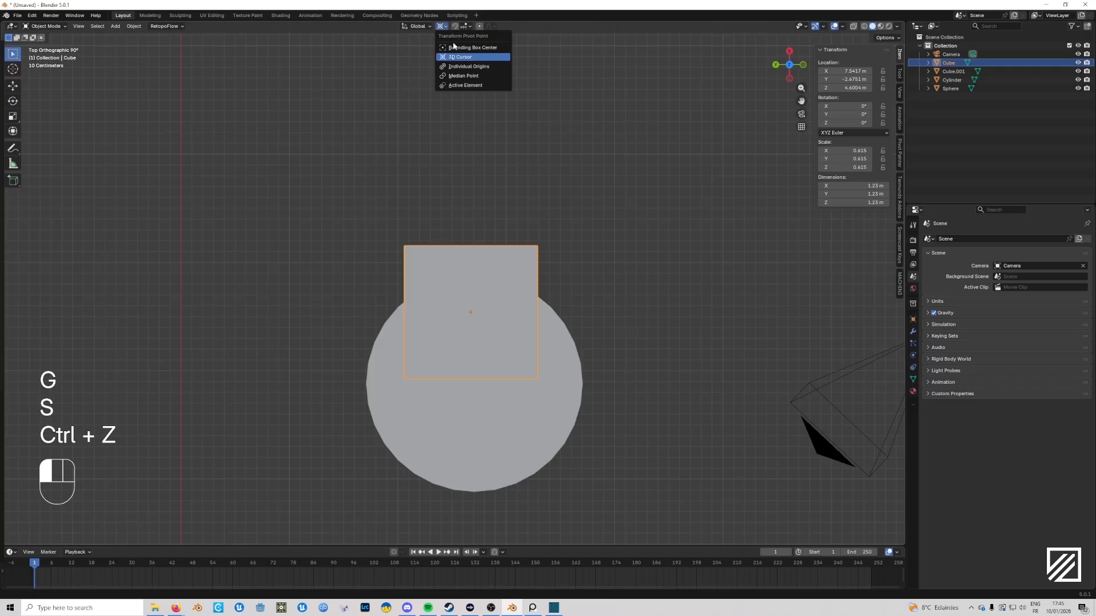
pyautogui.click(463, 76)
pyautogui.press('s')
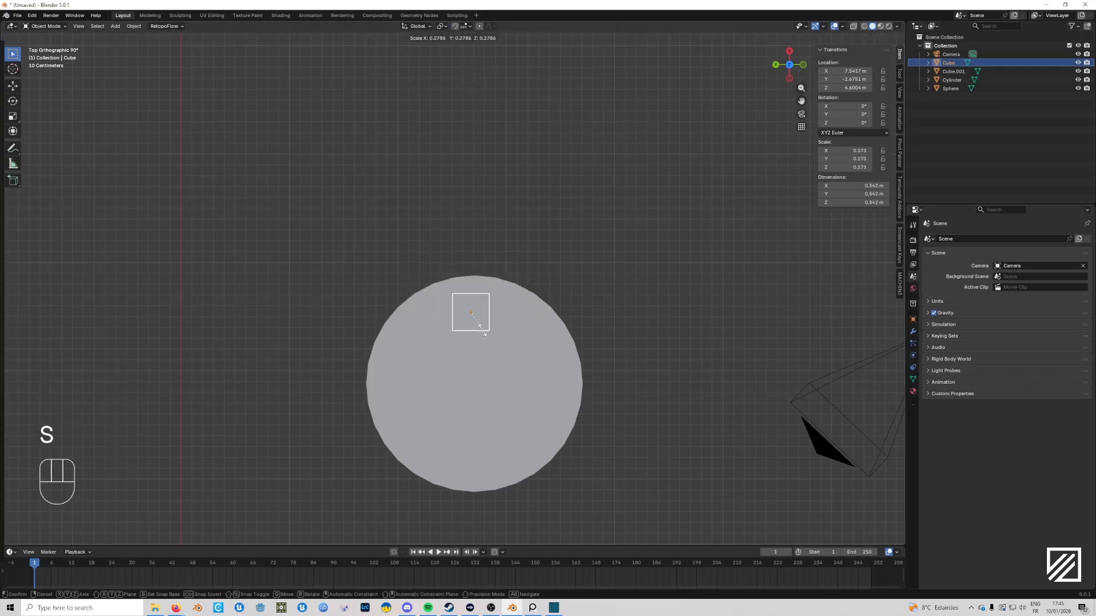
pyautogui.click(494, 330)
# Step: Reposition the small cube at the cylinder's rim and stretch it along the X axis into a bar crossing the edge
pyautogui.press('g')
pyautogui.press('s')
pyautogui.press('y')
pyautogui.press('x')
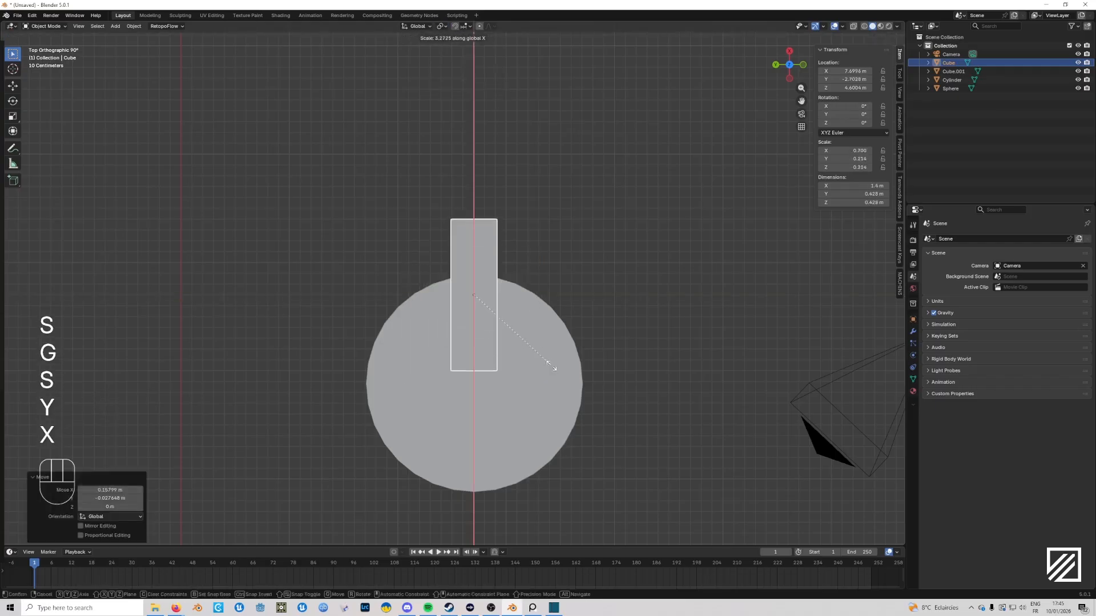
pyautogui.click(523, 353)
# Step: Enter Edit Mode on the cylinder with face selection and select its top face
pyautogui.moveTo(523, 353); pyautogui.dragTo(485, 340, button='middle')
pyautogui.click(446, 341)
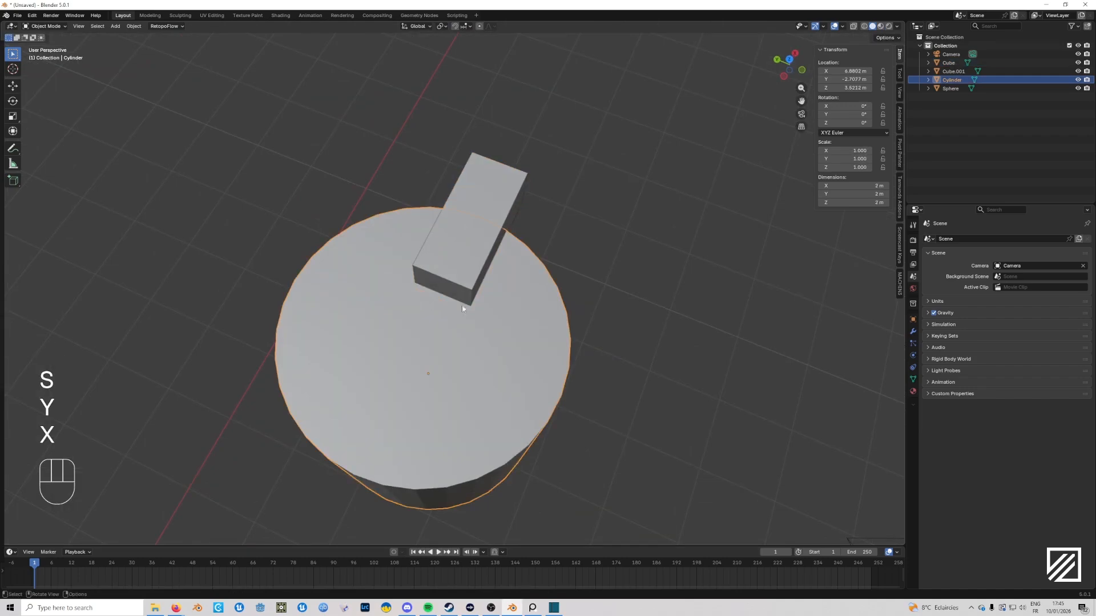
pyautogui.hscroll(2, 462, 308)
pyautogui.press('Tab')
pyautogui.press('3')
pyautogui.click(377, 333)
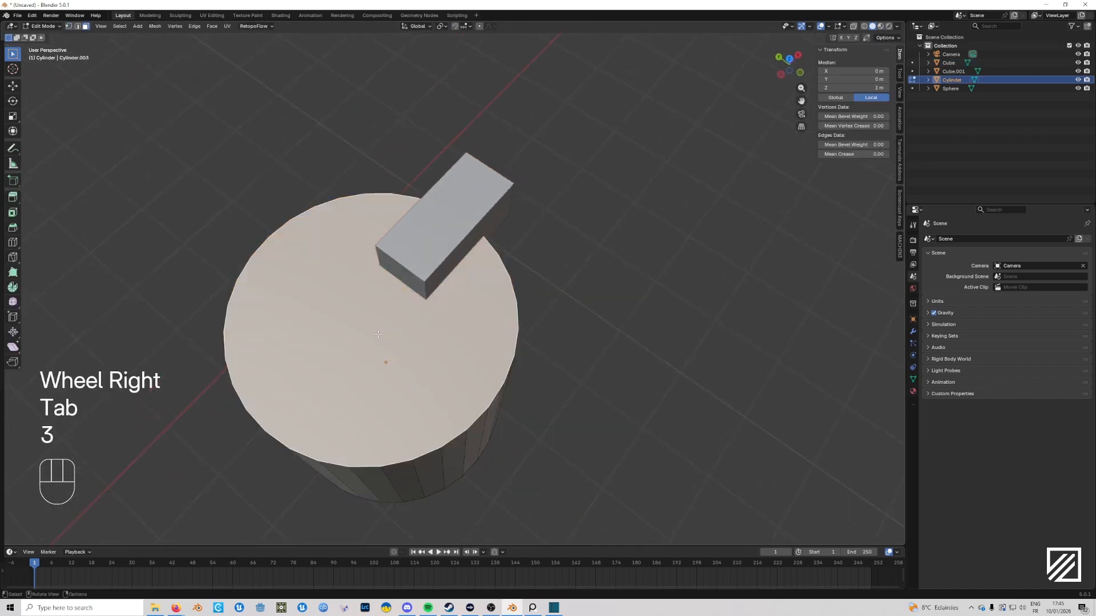
# Step: Snap the 3D cursor to the centre of the selected top face with Cursor to Selected
pyautogui.hscroll(2, 375, 321)
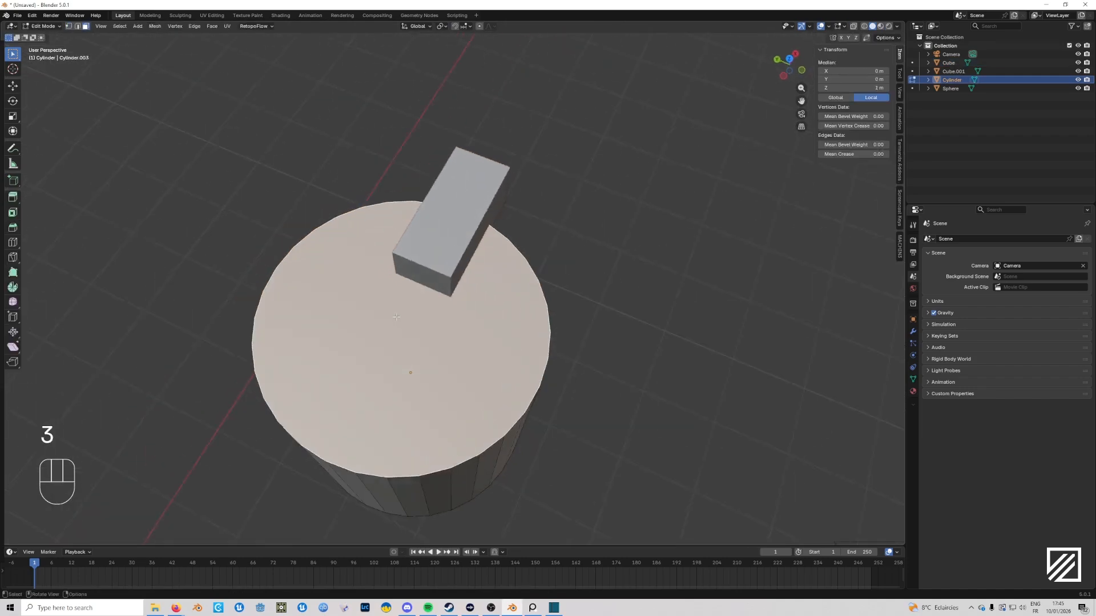
pyautogui.hotkey('shift', 's')
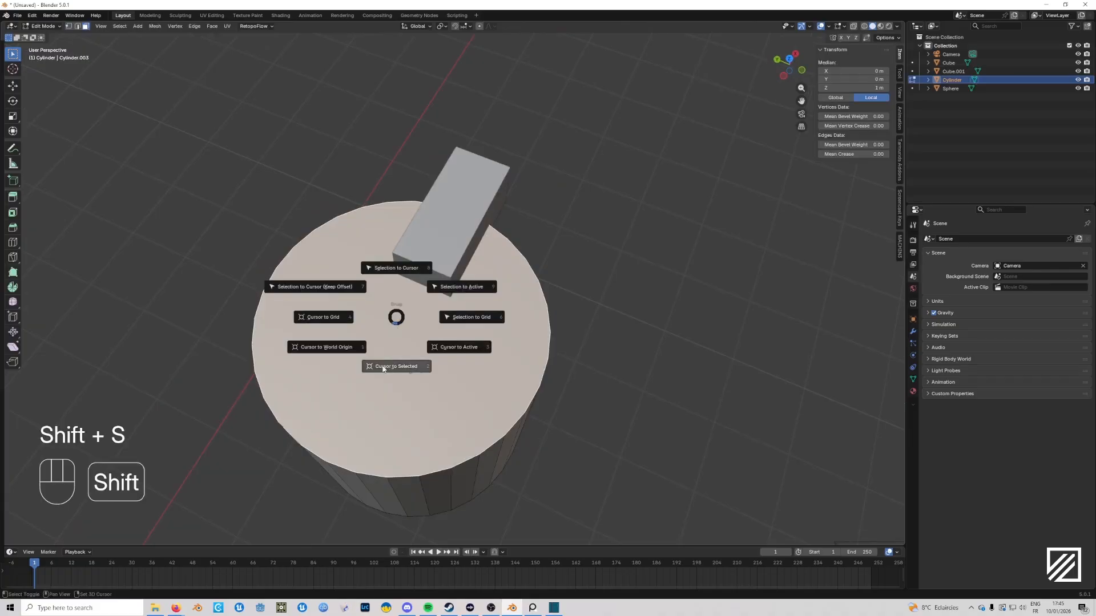
pyautogui.click(401, 369)
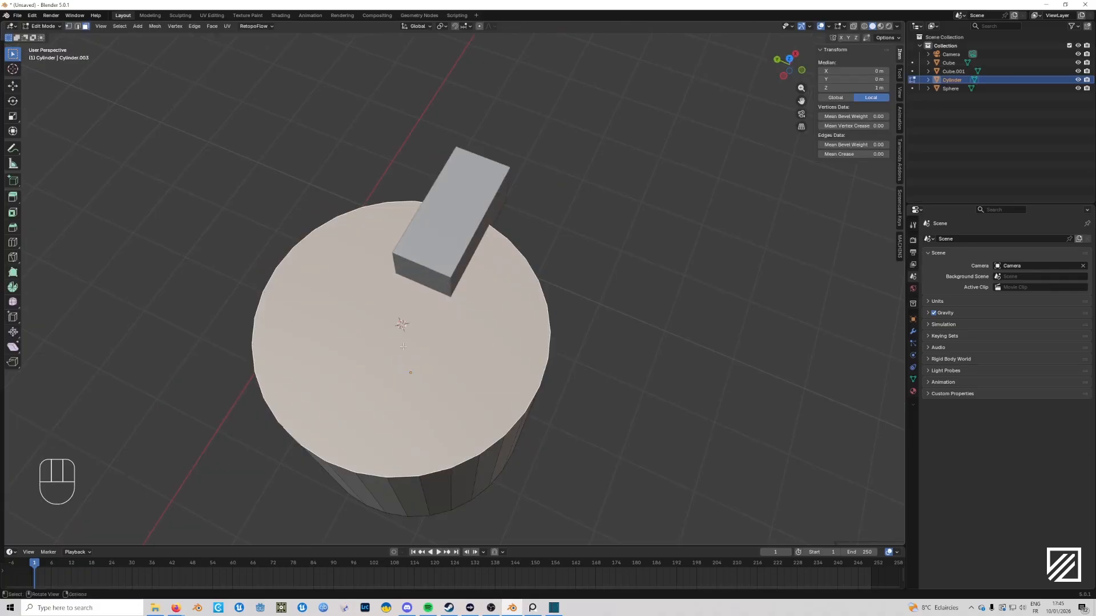
pyautogui.hscroll(4, 404, 347)
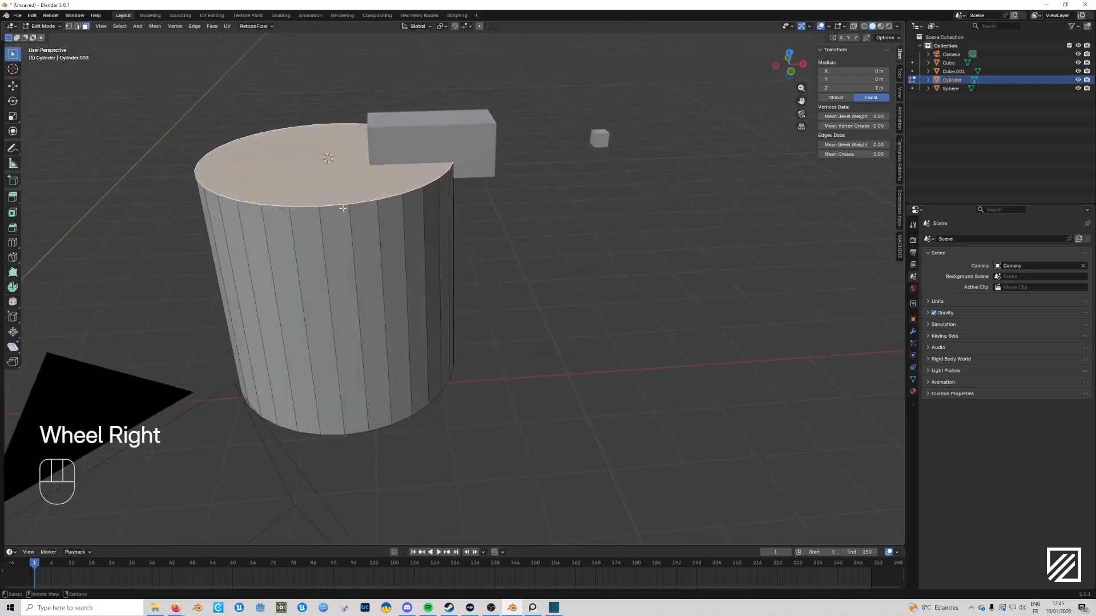
# Step: Try adding two side faces of the cylinder to the selection and snapping the 3D cursor to it
pyautogui.keyDown('shift'); pyautogui.click(309, 308); pyautogui.keyUp('shift')
pyautogui.keyDown('shift'); pyautogui.click(343, 308); pyautogui.keyUp('shift')
pyautogui.hotkey('shift', 's')
pyautogui.click(471, 391)
pyautogui.moveTo(428, 329); pyautogui.dragTo(489, 320, button='middle')
pyautogui.hotkey('ctrl', 'z')
pyautogui.hotkey('ctrl', 'z')
pyautogui.hotkey('ctrl', 'z')
# Step: Snap the 3D cursor to the cylinder's selected top face and return to Object Mode
pyautogui.moveTo(420, 388); pyautogui.dragTo(415, 408, button='middle')
pyautogui.hotkey('shift', 's')
pyautogui.click(412, 473)
pyautogui.moveTo(412, 473); pyautogui.dragTo(476, 279, button='middle')
pyautogui.press('Tab')
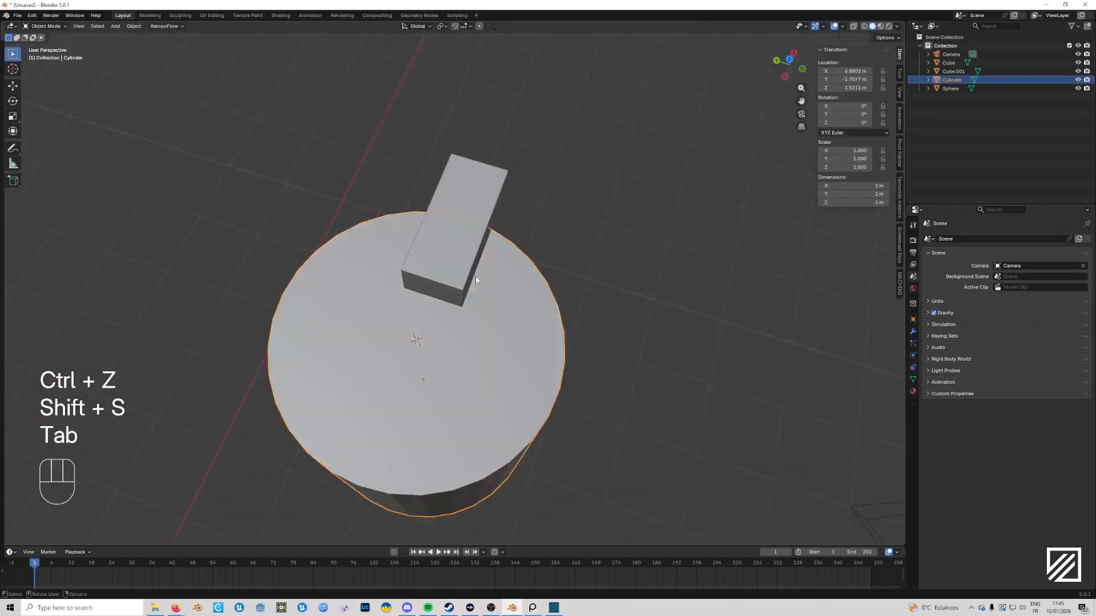
# Step: Select the bar on the cylinder's rim and set the transform pivot point to 3D Cursor
pyautogui.click(472, 213)
pyautogui.press('g')
pyautogui.hotkey('ctrl', 'z')
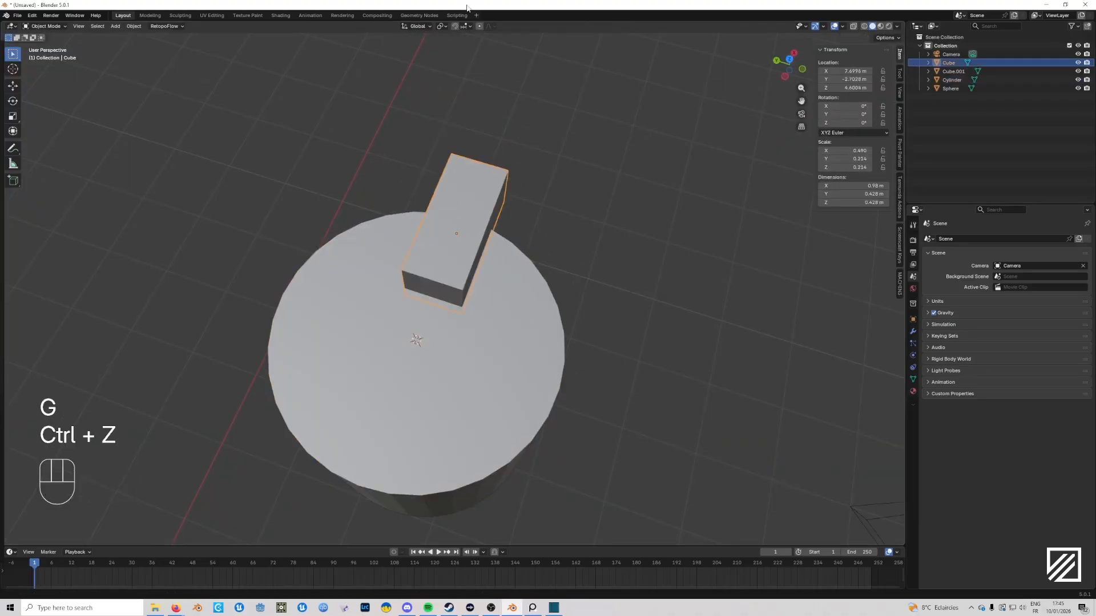
pyautogui.click(442, 26)
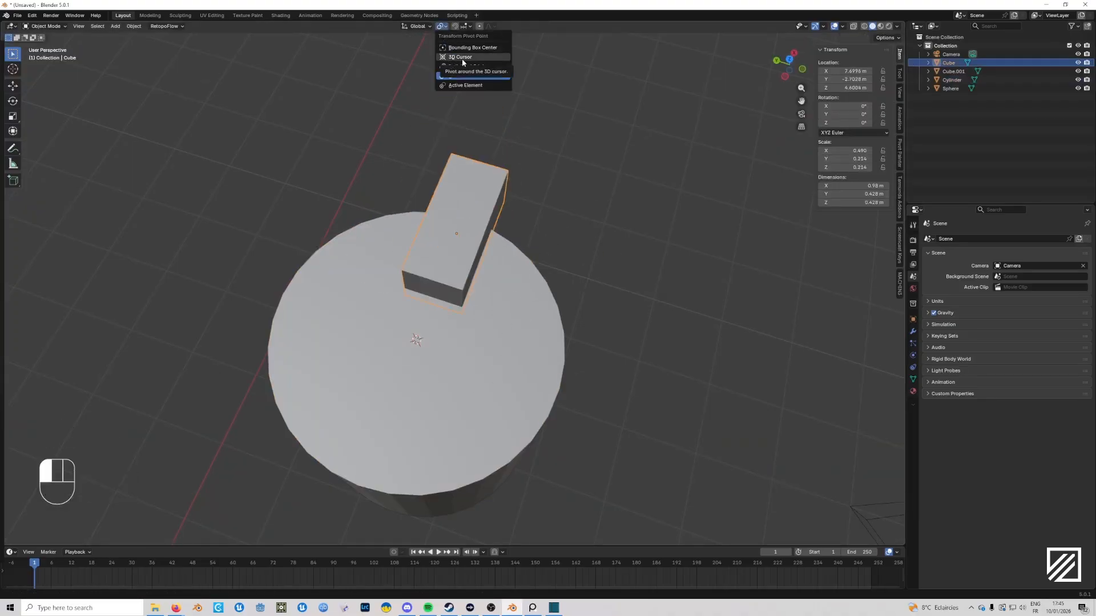
pyautogui.click(457, 57)
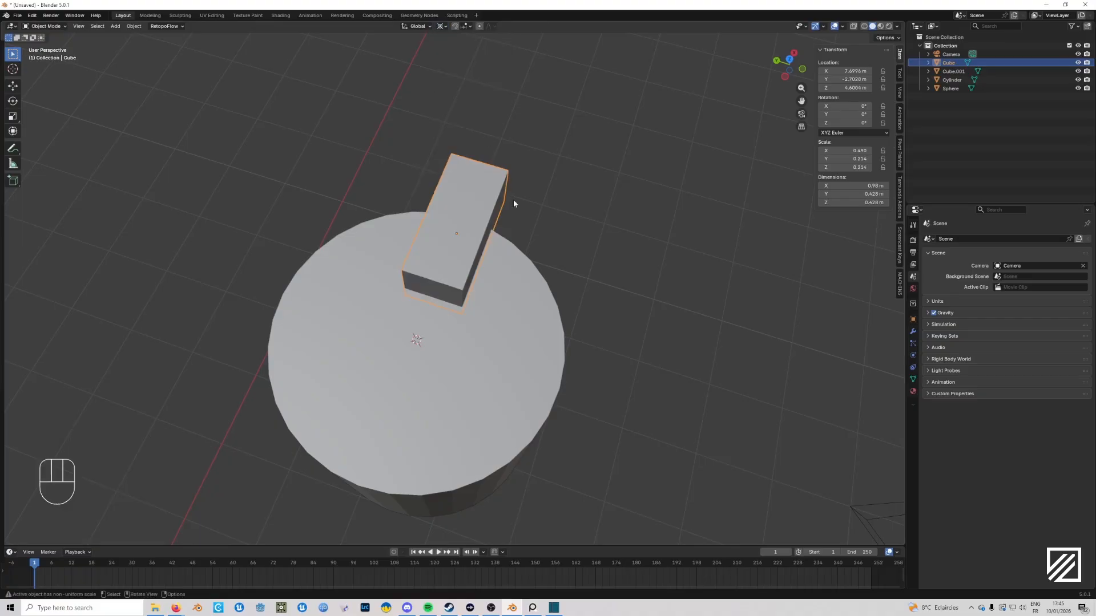
# Step: Try rotating the bar around the 3D cursor on the global Z axis twice, undoing each rotation
pyautogui.moveTo(512, 200); pyautogui.dragTo(570, 326, button='middle')
pyautogui.press('r')
pyautogui.press('z')
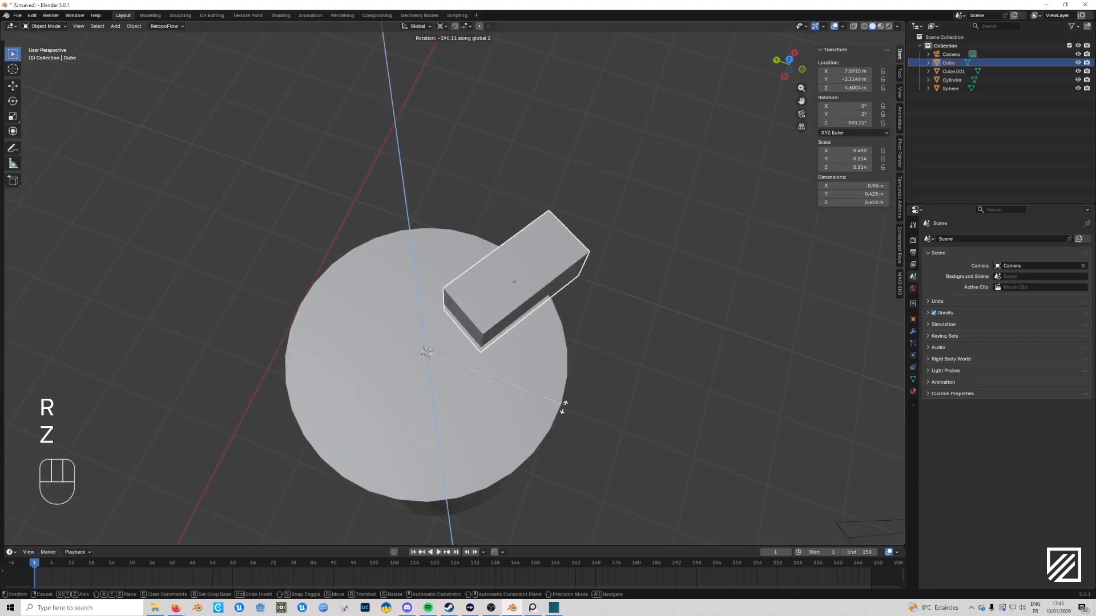
pyautogui.click(537, 411)
pyautogui.hotkey('ctrl', 'z')
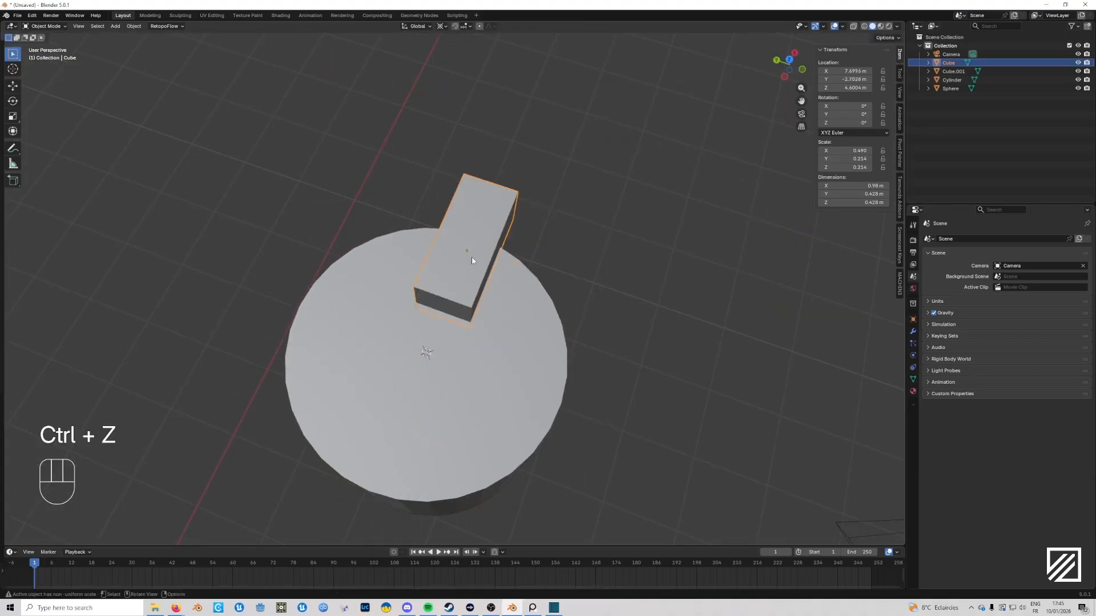
pyautogui.press('r')
pyautogui.press('z')
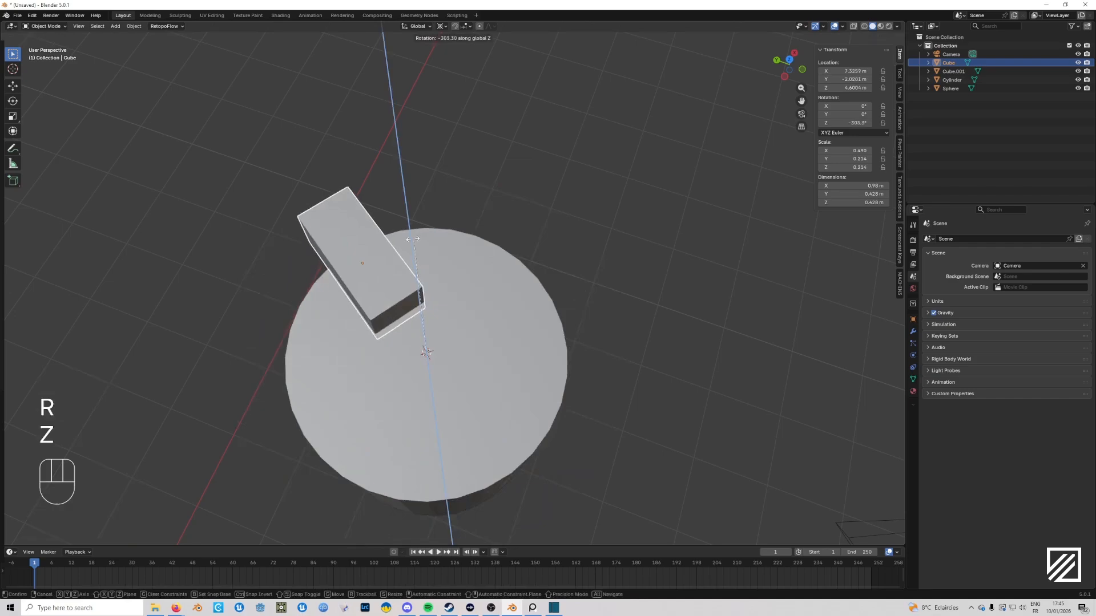
pyautogui.click(301, 328)
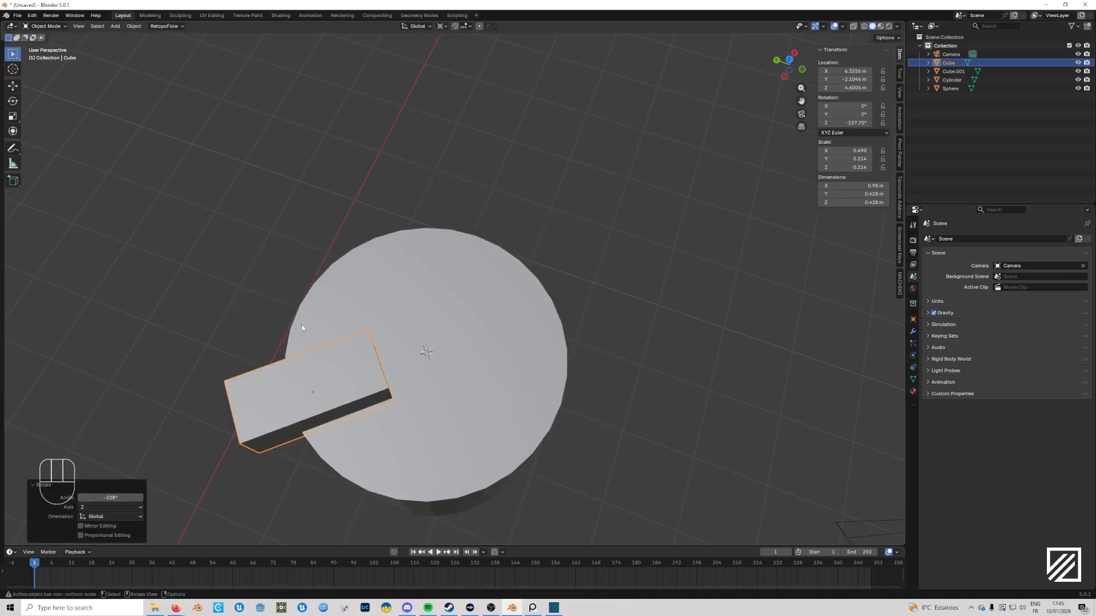
pyautogui.hotkey('ctrl', 'z')
# Step: Make a linked duplicate of the bar and rotate it about 51° around the 3D cursor on the global Z axis
pyautogui.hscroll(1, 612, 342)
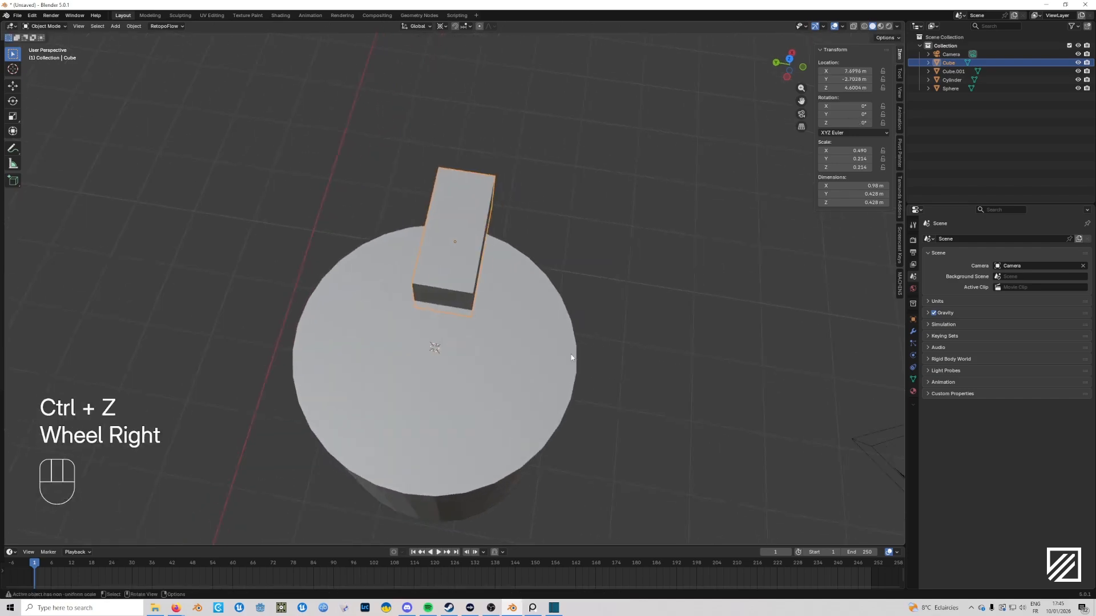
pyautogui.hotkey('alt', 'd')
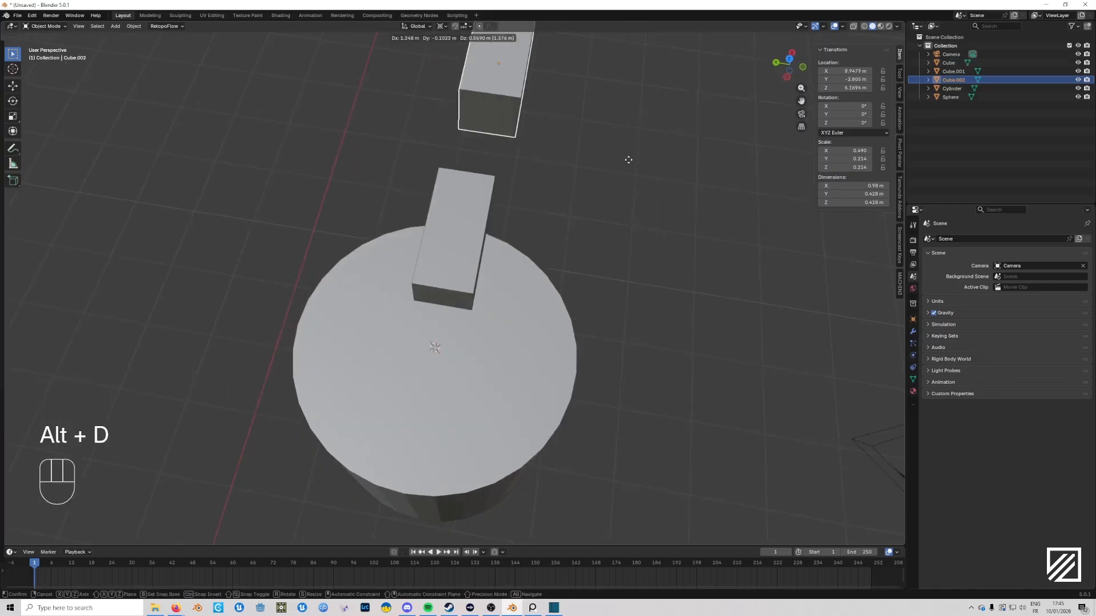
pyautogui.press('r')
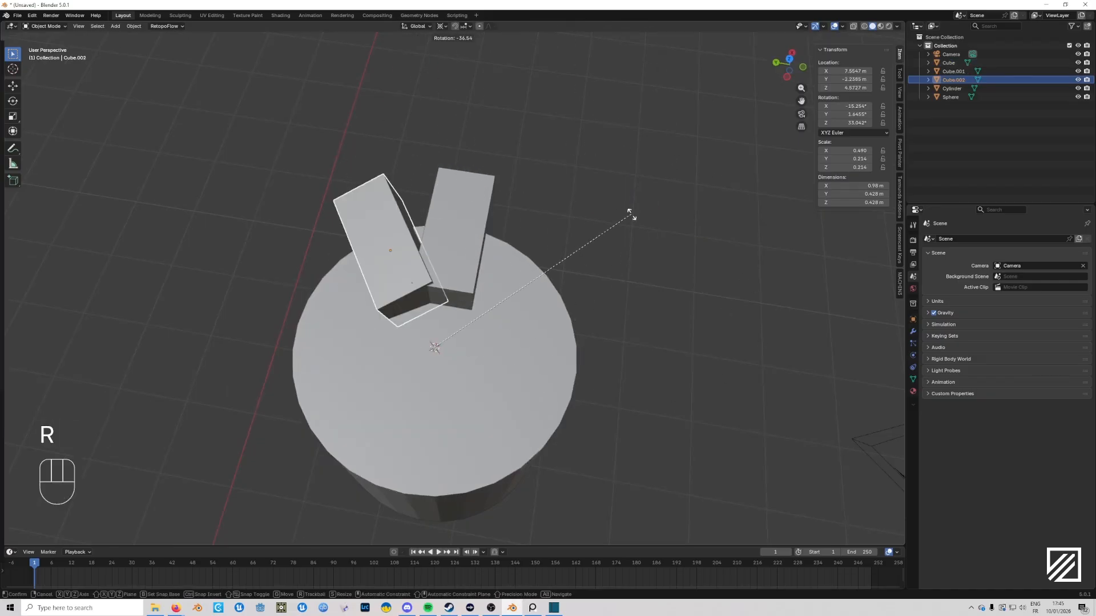
pyautogui.press('z')
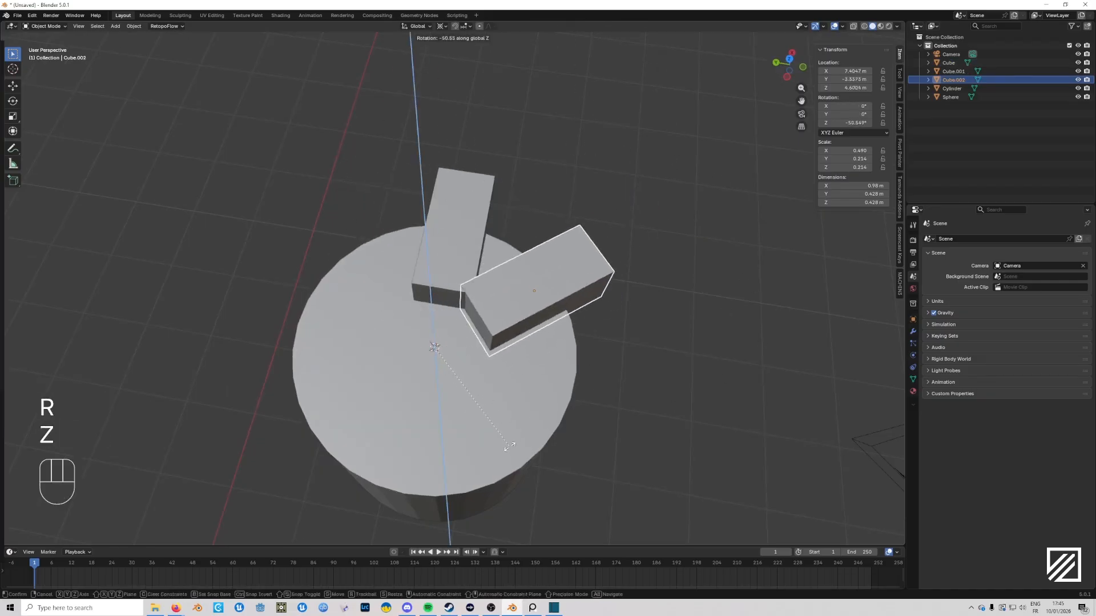
pyautogui.click(510, 449)
# Step: Set the linked duplicate's rotation angle to an even division of 360, giving 30°
pyautogui.click(108, 498)
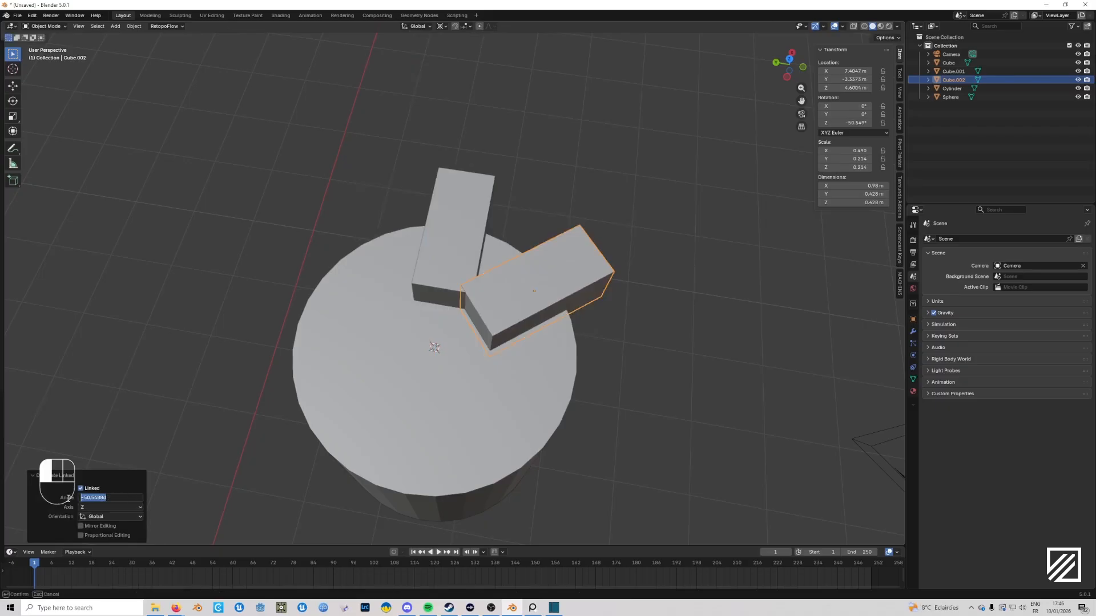
pyautogui.press('shift')
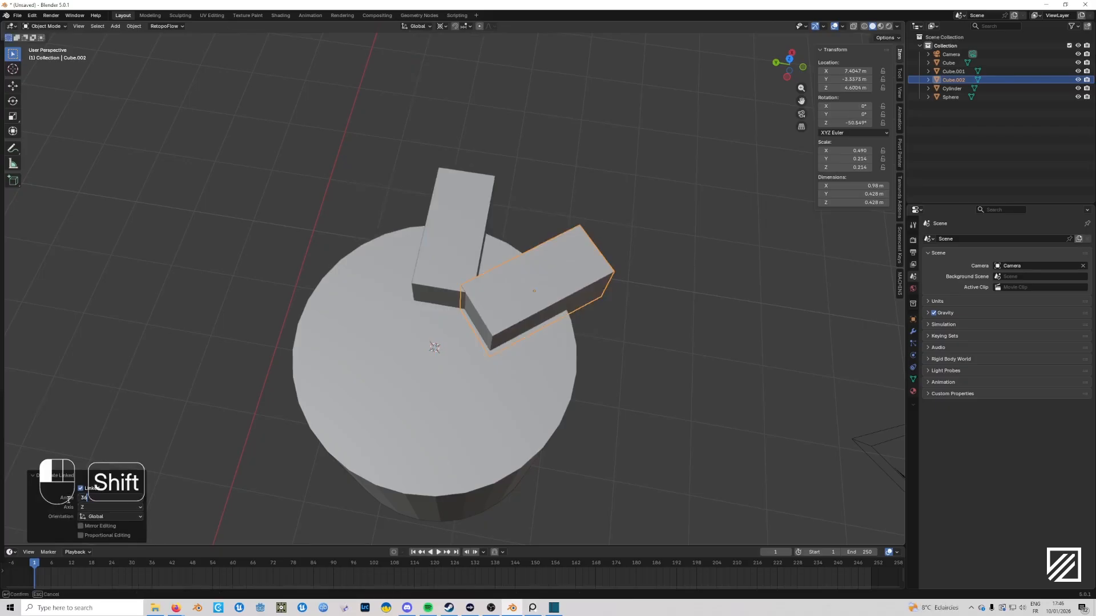
pyautogui.write('360')
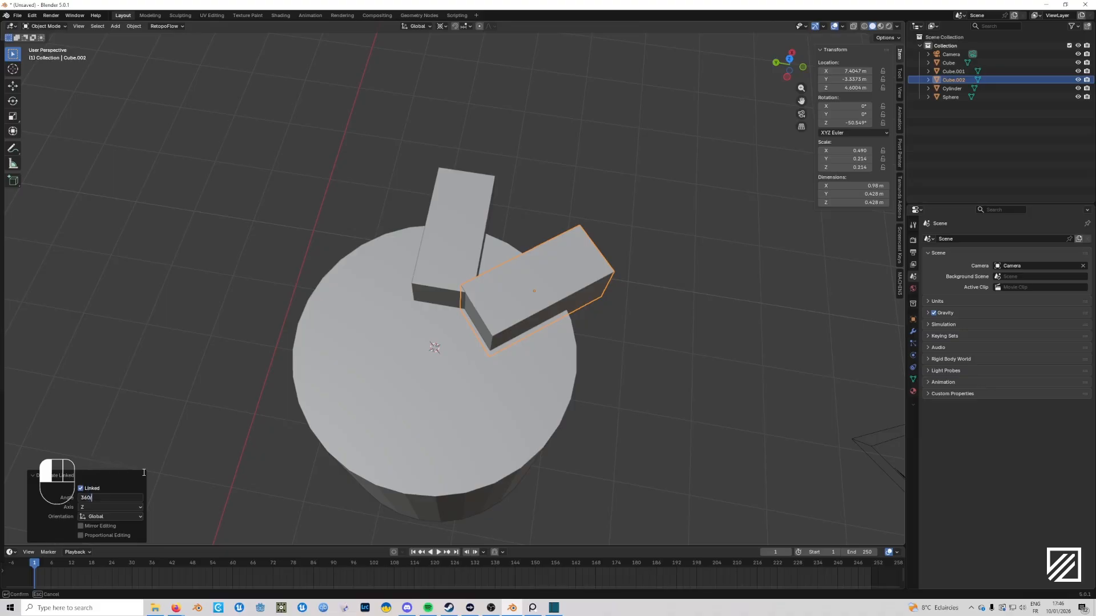
pyautogui.write('/3')
pyautogui.press('Return')
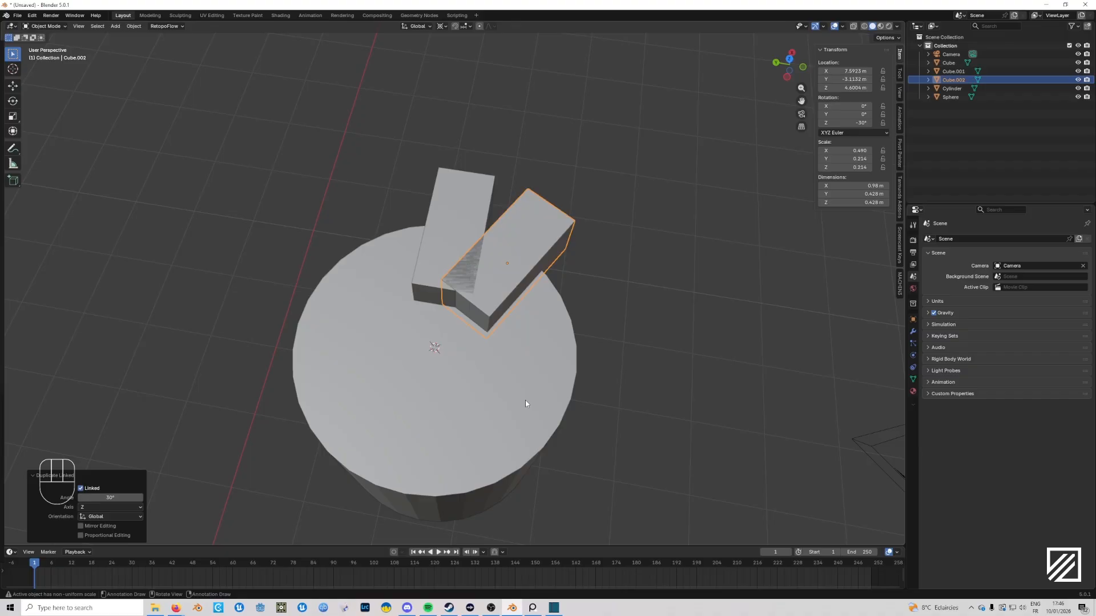
# Step: Repeat the 30° linked duplication ten more times to complete the ring of bars around the cylinder's top
pyautogui.hotkey('shift', 'r')
pyautogui.hotkey('shift', 'r')
pyautogui.hotkey('shift', 'r')
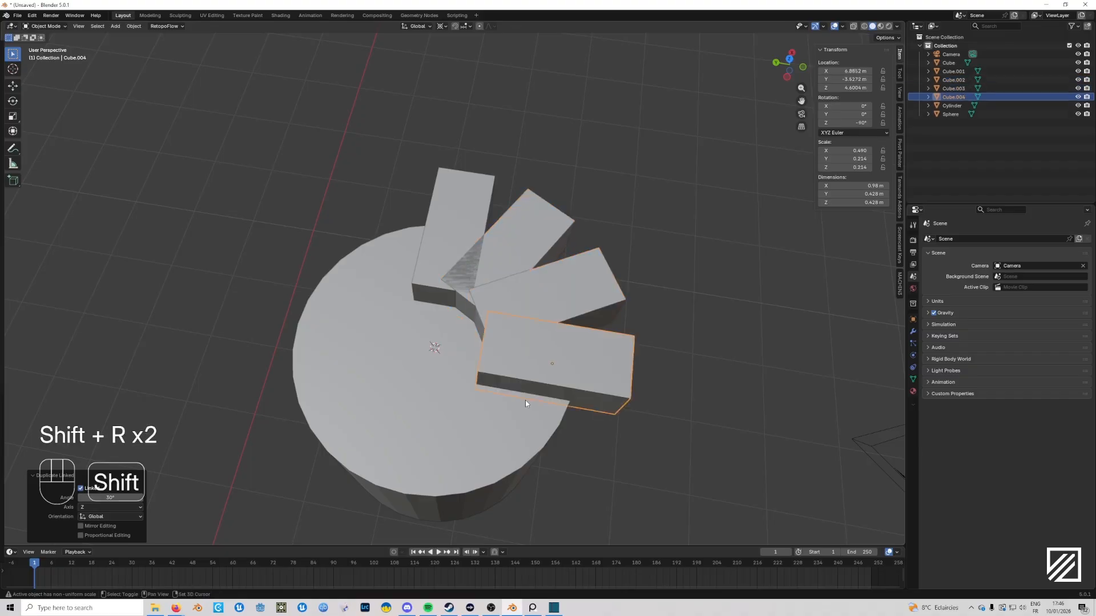
pyautogui.hotkey('shift', 'r')
pyautogui.hotkey('shift', 'r')
pyautogui.hotkey('shift', 'r')
pyautogui.hotkey('shift', 'r')
pyautogui.hotkey('shift', 'r')
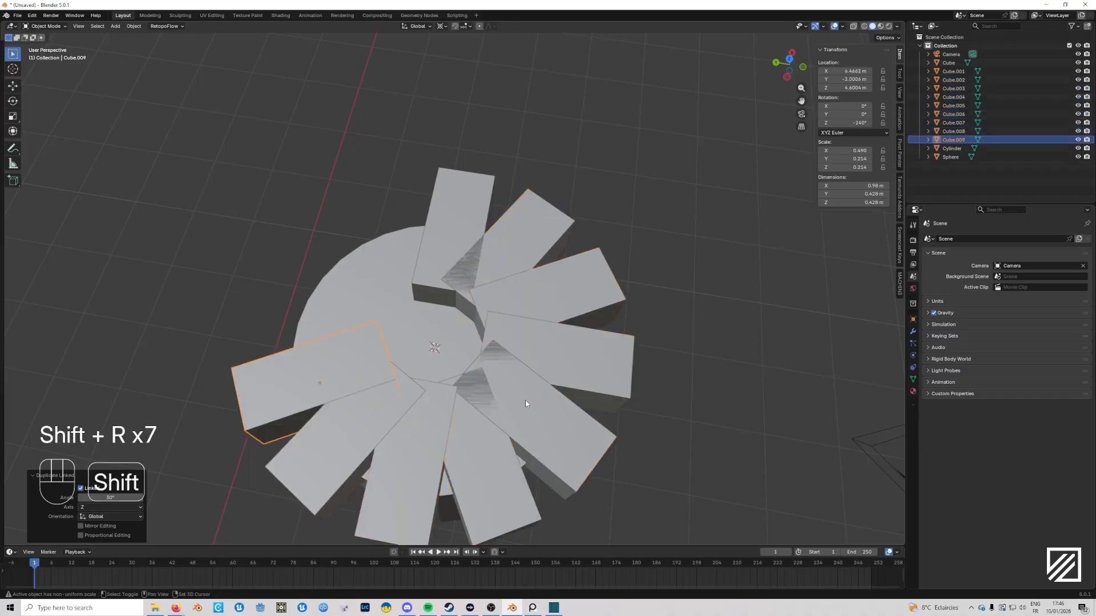
pyautogui.hotkey('shift', 'r')
pyautogui.moveTo(434, 378); pyautogui.dragTo(516, 359, button='middle')
pyautogui.hotkey('shift', 'r')
# Step: Examine the ring of duplicated bars on the cylinder from several angles
pyautogui.hscroll(2, 512, 292)
pyautogui.hscroll(9, 512, 292)
pyautogui.hscroll(6, 551, 308)
pyautogui.hscroll(1, 472, 370)
pyautogui.hscroll(1, 474, 406)
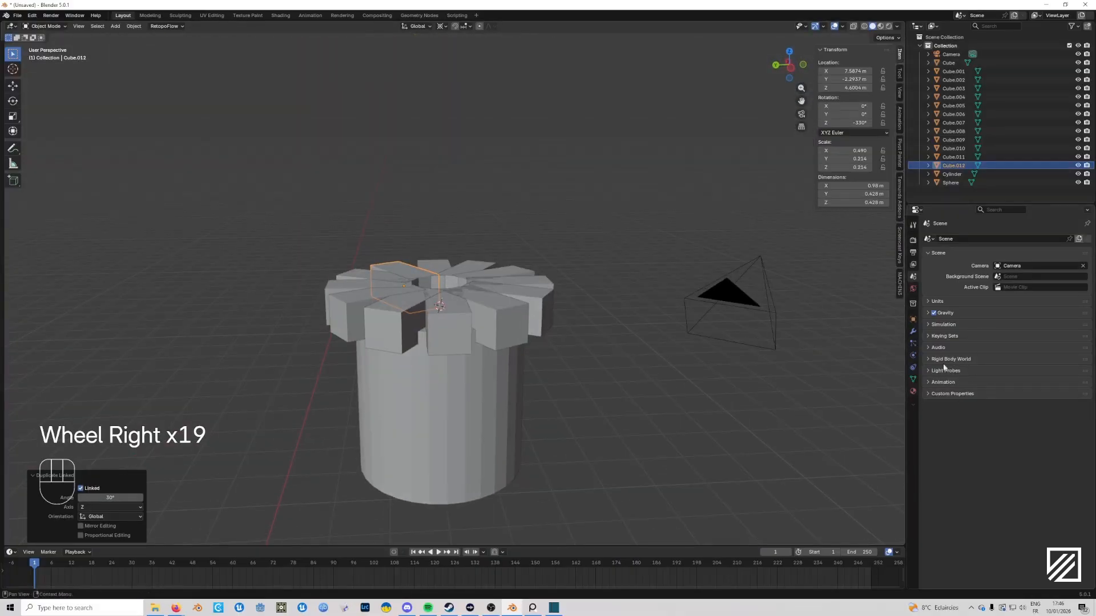
pyautogui.moveTo(641, 333); pyautogui.dragTo(607, 350, button='middle')
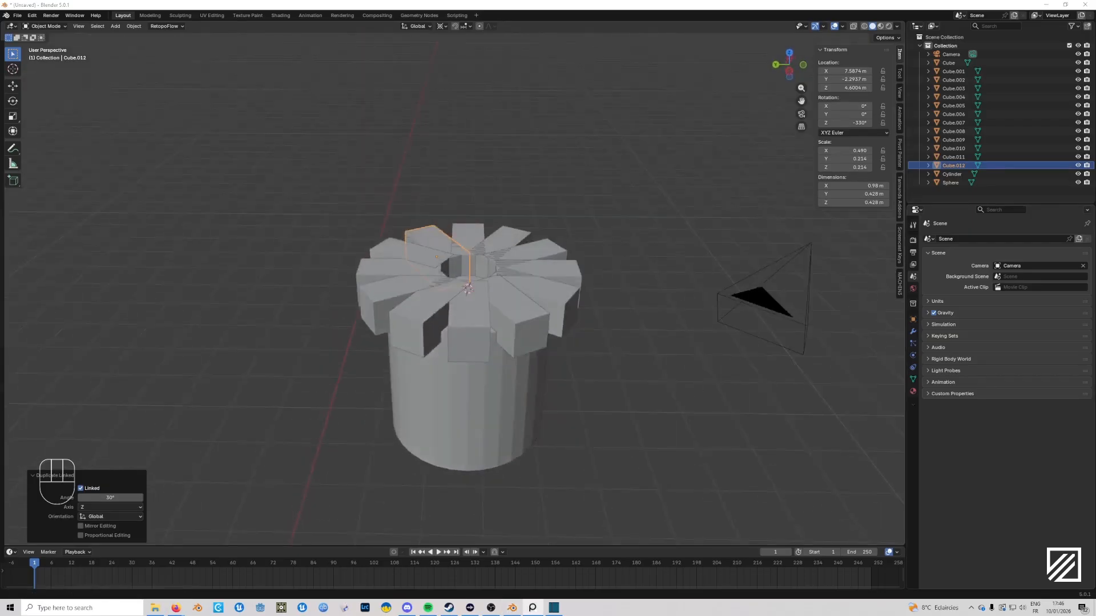
pyautogui.moveTo(394, 319); pyautogui.dragTo(528, 285, button='middle')
pyautogui.scroll(-5, 528, 285)
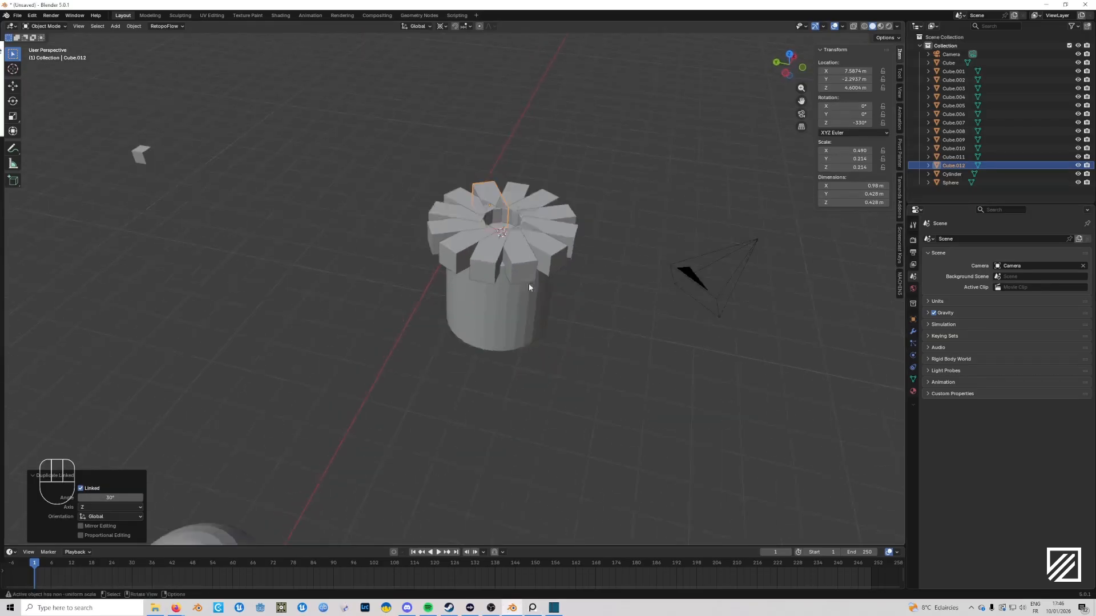
# Step: Select the object made of three spheres and frame it in the viewport
pyautogui.keyDown('shift'); pyautogui.moveTo(383, 354); pyautogui.dragTo(449, 290, button='middle'); pyautogui.keyUp('shift')
pyautogui.scroll(3, 485, 226)
pyautogui.click(457, 232)
pyautogui.moveTo(447, 299); pyautogui.dragTo(482, 267, button='middle')
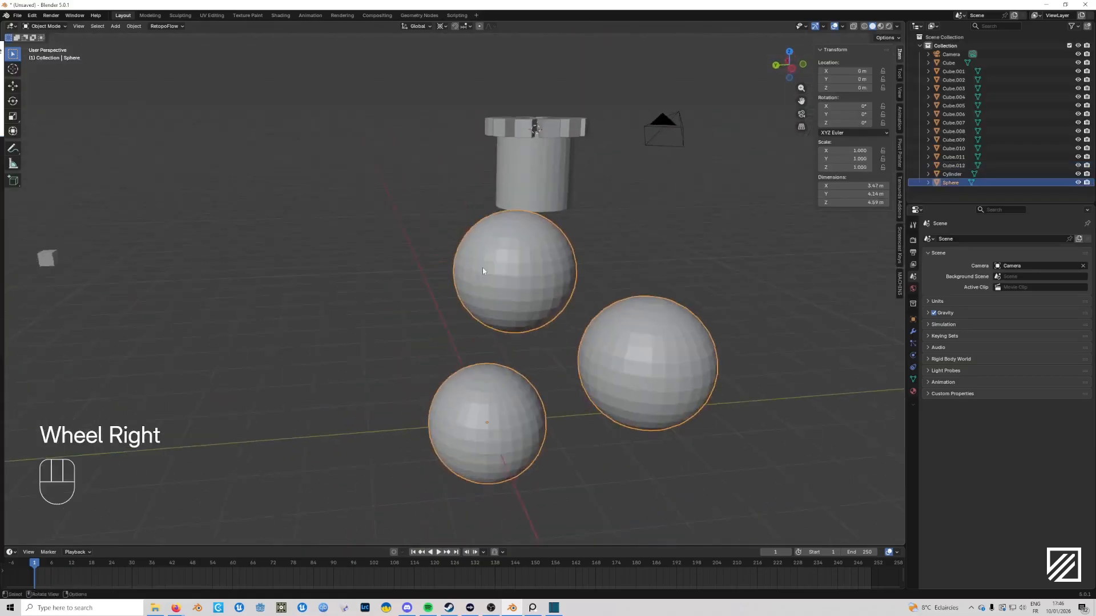
pyautogui.keyDown('shift'); pyautogui.moveTo(557, 279); pyautogui.dragTo(533, 284, button='middle'); pyautogui.keyUp('shift')
pyautogui.scroll(-2, 518, 342)
pyautogui.scroll(2, 532, 283)
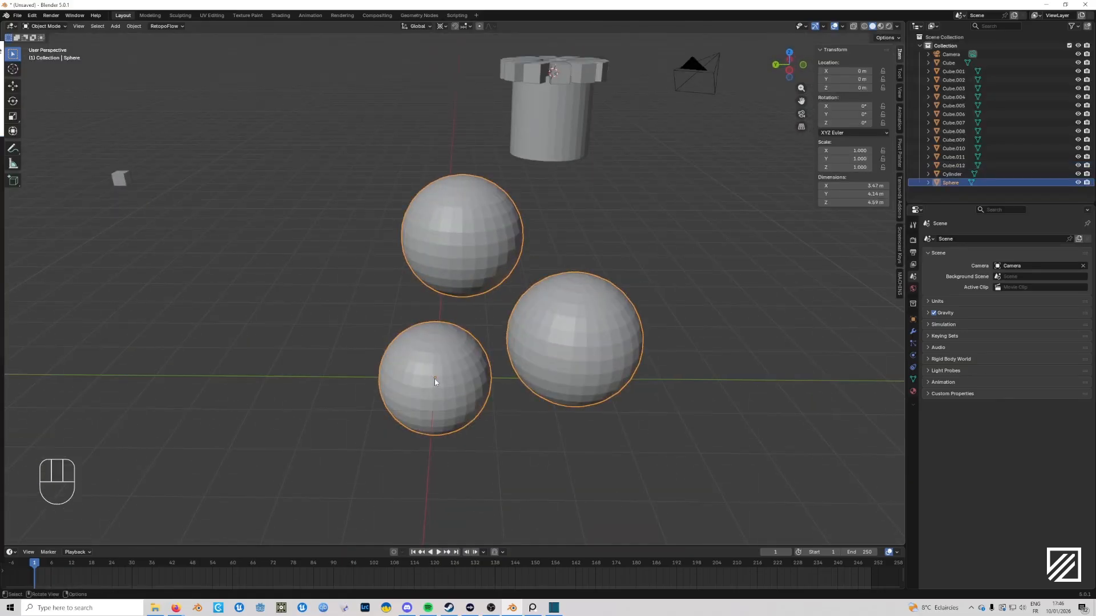
# Step: Enter Edit Mode on the three-sphere object and select all linked geometry of the upper sphere
pyautogui.keyDown('shift'); pyautogui.moveTo(484, 309); pyautogui.dragTo(426, 410, button='middle'); pyautogui.keyUp('shift')
pyautogui.press('Tab')
pyautogui.press('Tab')
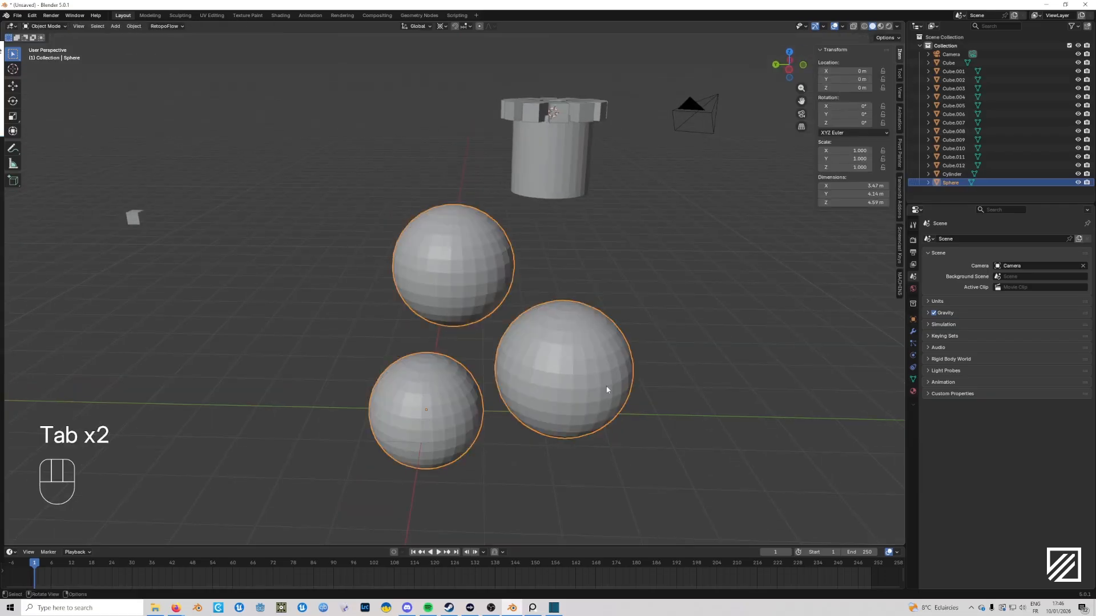
pyautogui.moveTo(606, 389); pyautogui.dragTo(496, 372, button='middle')
pyautogui.press('Tab')
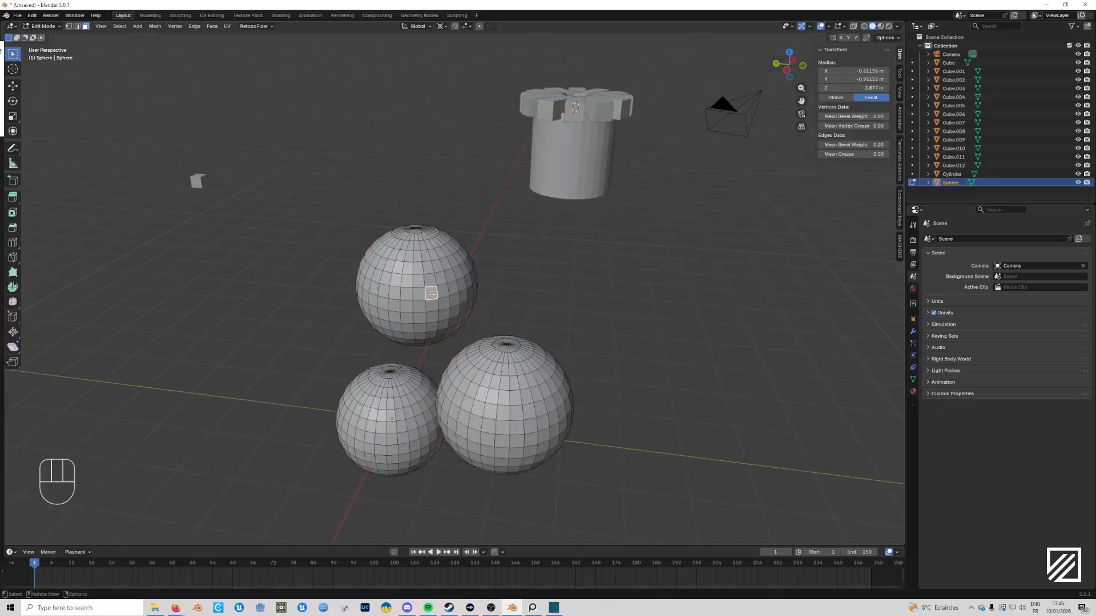
pyautogui.press('l')
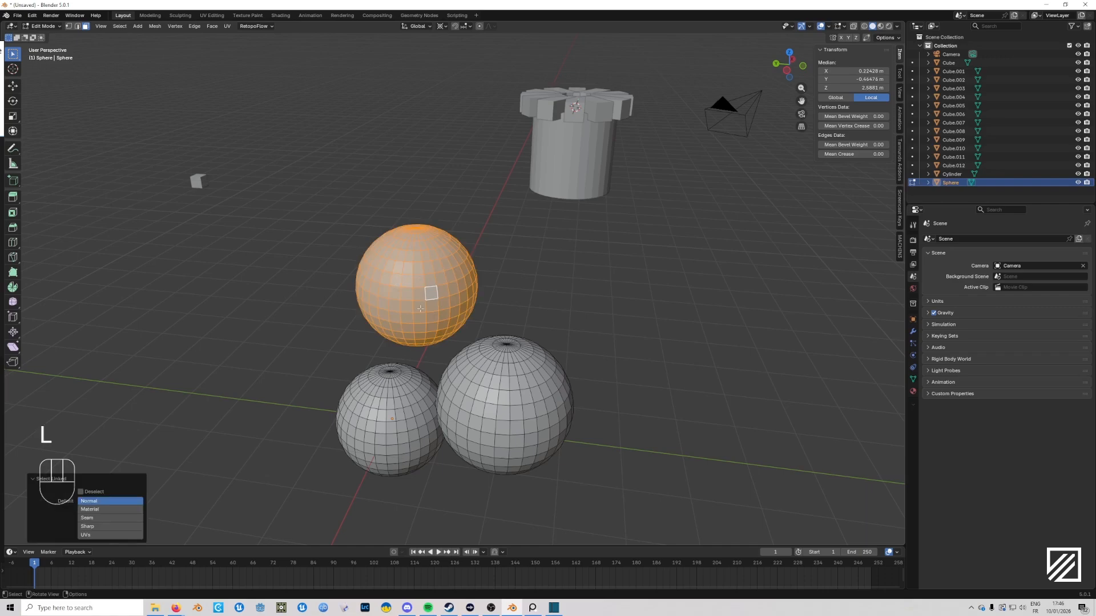
# Step: Snap the 3D cursor to the selected upper sphere with Cursor to Selected and return to Object Mode
pyautogui.hotkey('shift', 's')
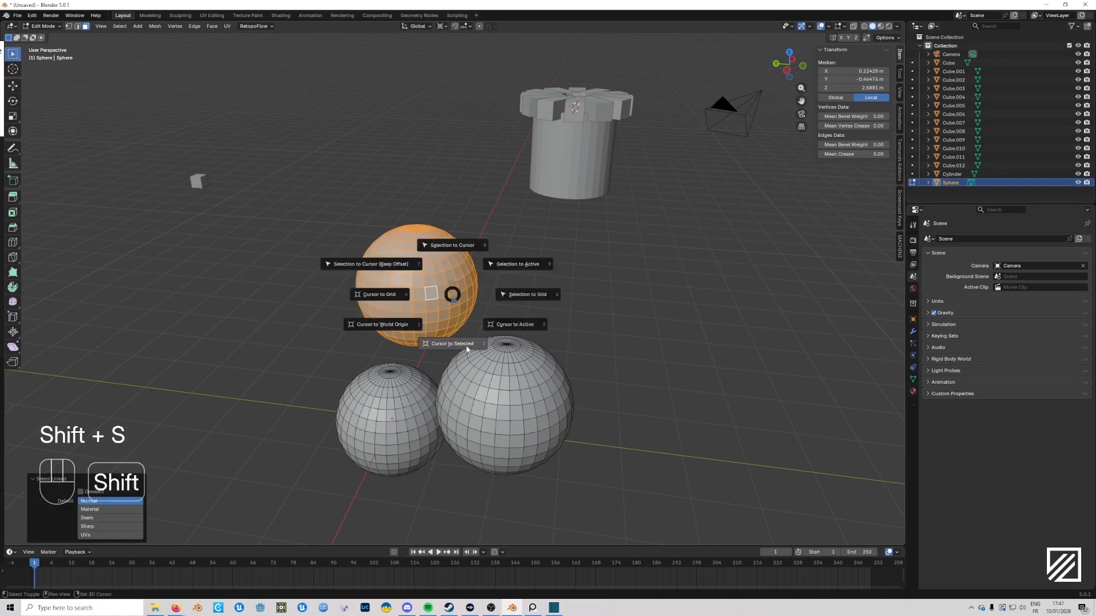
pyautogui.click(461, 345)
pyautogui.moveTo(421, 284); pyautogui.dragTo(481, 290, button='middle')
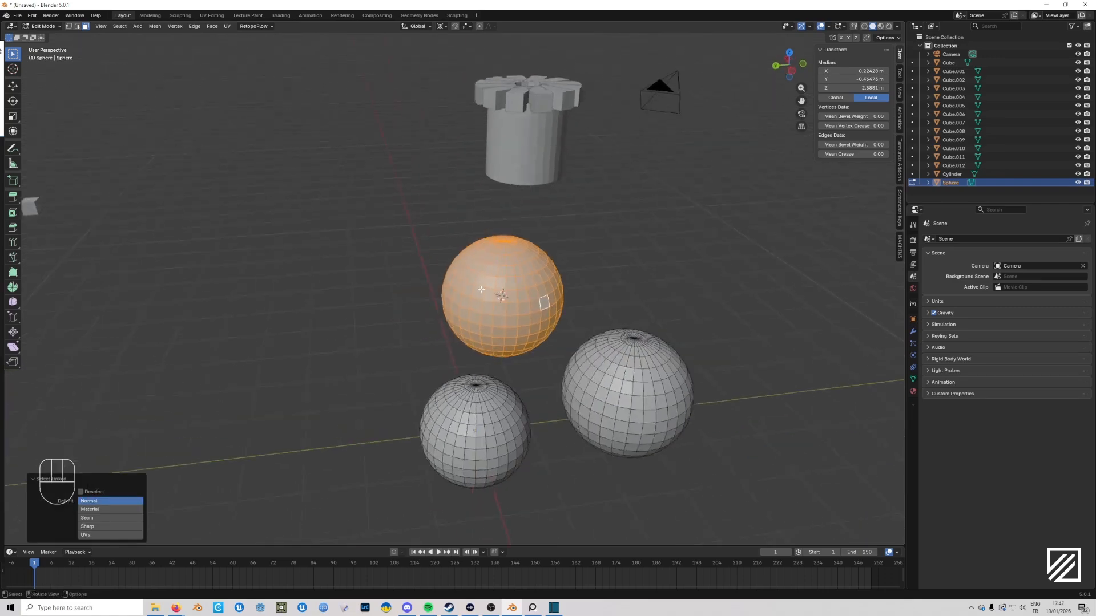
pyautogui.moveTo(544, 302); pyautogui.dragTo(540, 312, button='middle')
pyautogui.press('Tab')
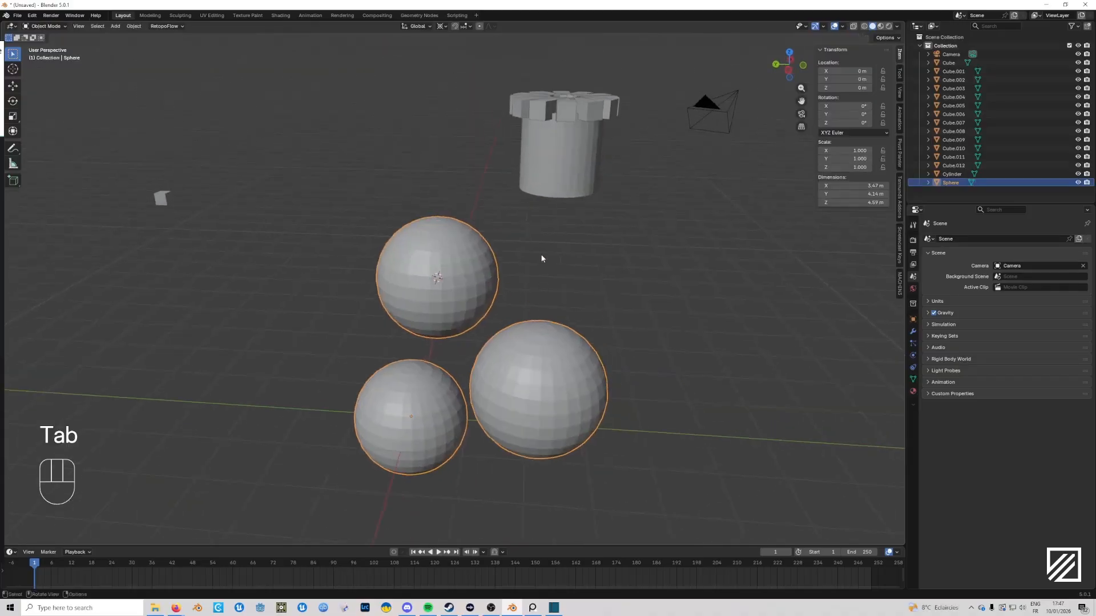
# Step: Set the three-sphere object's origin to the 3D cursor with Origin to 3D Cursor
pyautogui.moveTo(526, 276); pyautogui.dragTo(481, 313, button='right')
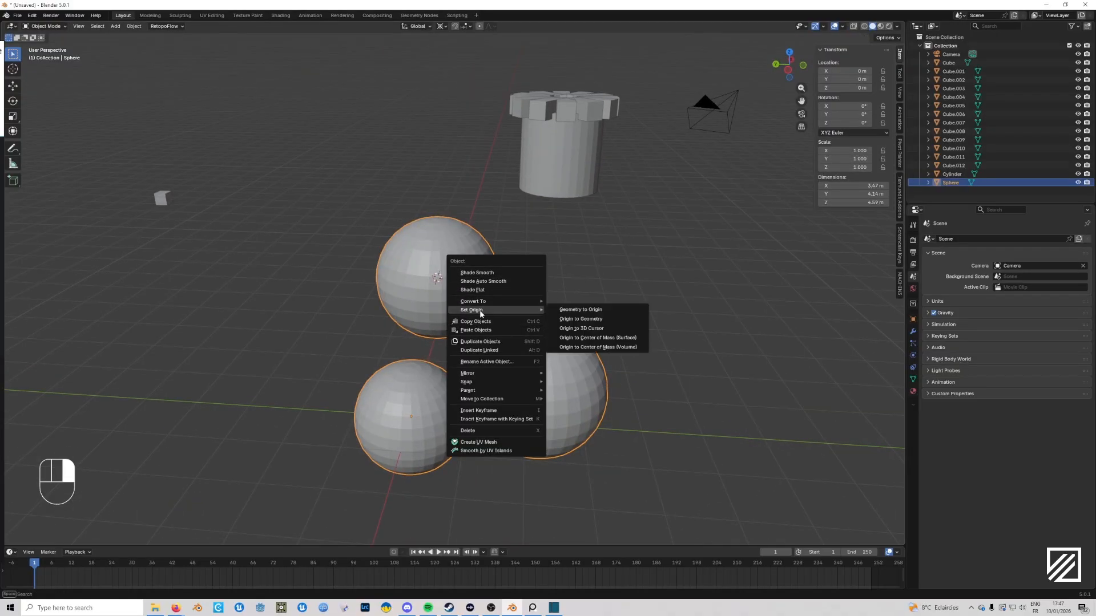
pyautogui.moveTo(582, 330); pyautogui.dragTo(581, 326, button='right')
pyautogui.scroll(3, 443, 283)
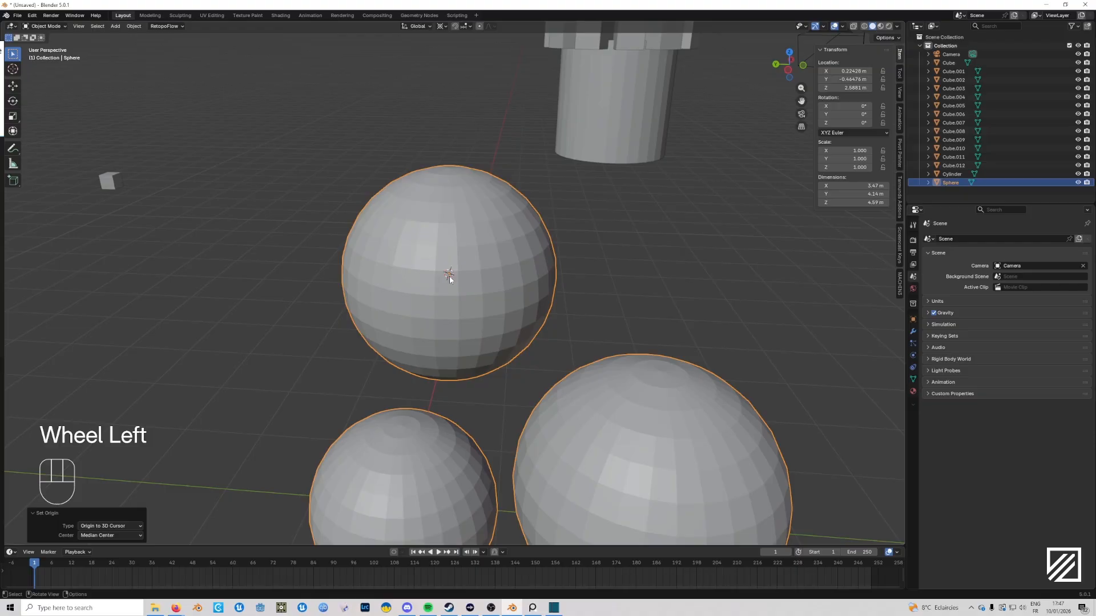
# Step: Set the three-sphere object's origin to its geometry with Origin to Geometry
pyautogui.scroll(-5, 449, 279)
pyautogui.moveTo(478, 293); pyautogui.dragTo(501, 277, button='middle')
pyautogui.moveTo(502, 277); pyautogui.dragTo(601, 294, button='right')
pyautogui.hscroll(2, 501, 313)
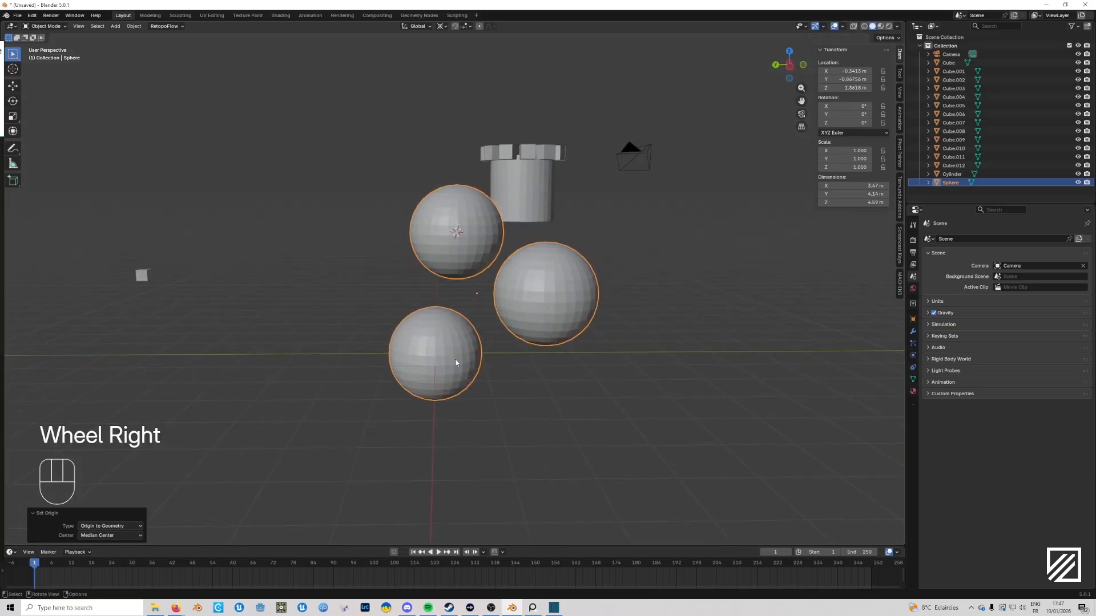
pyautogui.moveTo(484, 341); pyautogui.dragTo(573, 294, button='middle')
pyautogui.scroll(4, 539, 294)
pyautogui.moveTo(572, 294); pyautogui.dragTo(570, 372, button='middle')
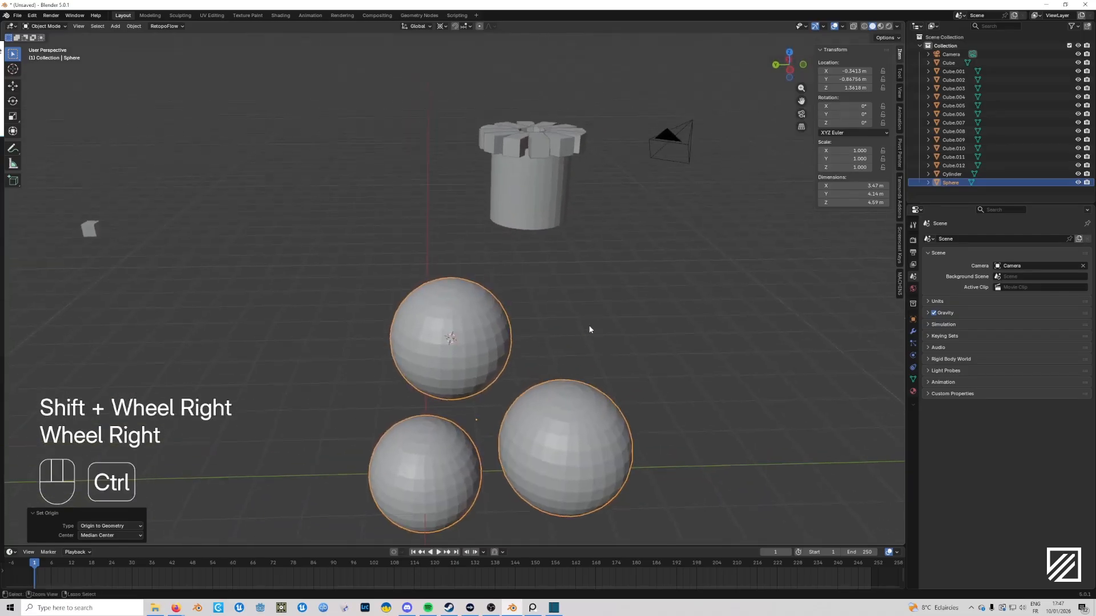
pyautogui.moveTo(590, 325); pyautogui.dragTo(583, 345, button='middle')
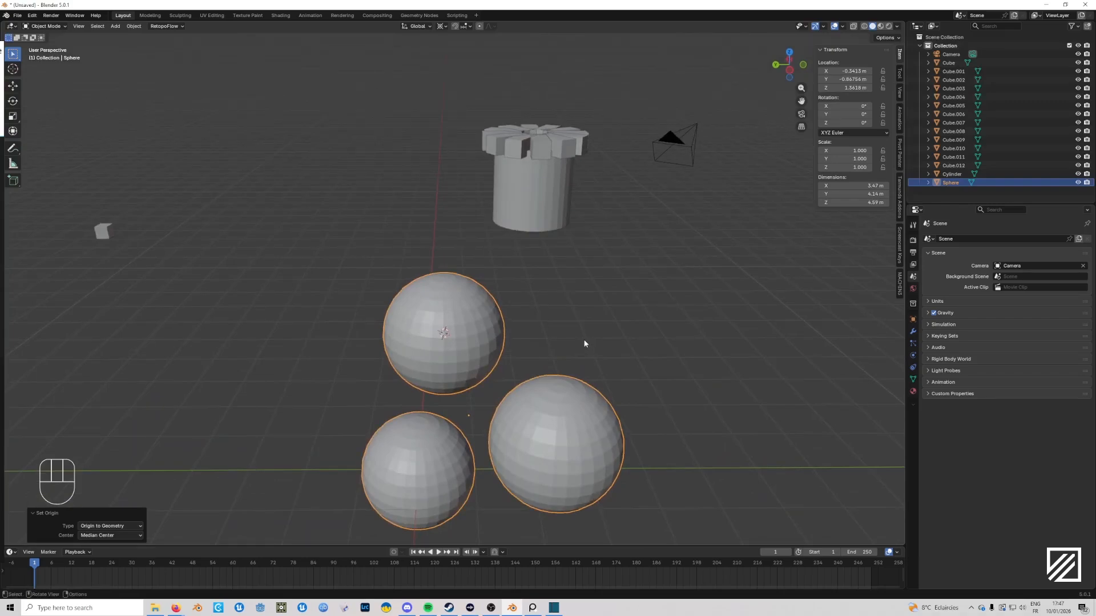
pyautogui.keyDown('shift'); pyautogui.hscroll(1, 570, 350); pyautogui.keyUp('shift')
pyautogui.hscroll(2, 577, 344)
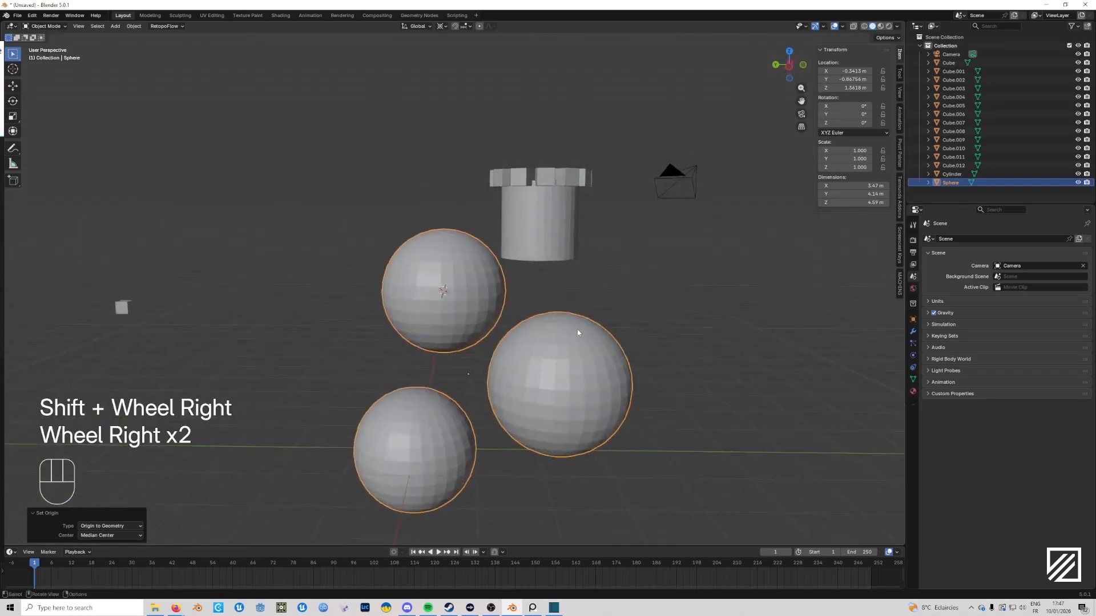
# Step: Turn on snapping with Vertex as the snap target and view the spheres in left orthographic view
pyautogui.scroll(1, 576, 324)
pyautogui.moveTo(576, 323)
pyautogui.keyDown('alt'); pyautogui.mouseDown(button='middle')
pyautogui.moveTo(571, 309)
pyautogui.moveTo(578, 332)
pyautogui.mouseUp(button='middle'); pyautogui.keyUp('alt')
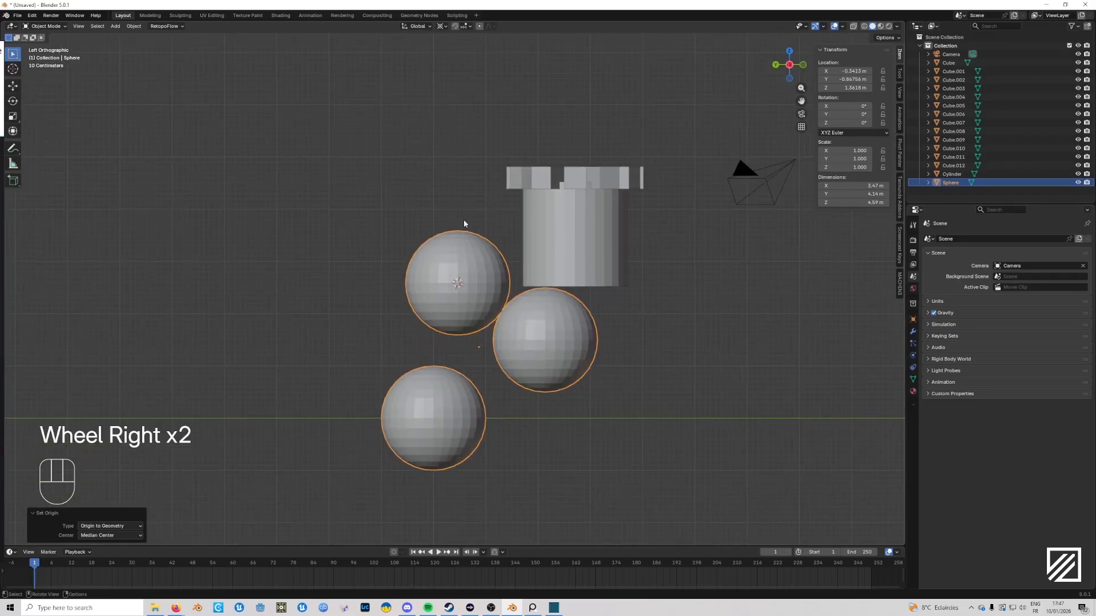
pyautogui.press('shift')
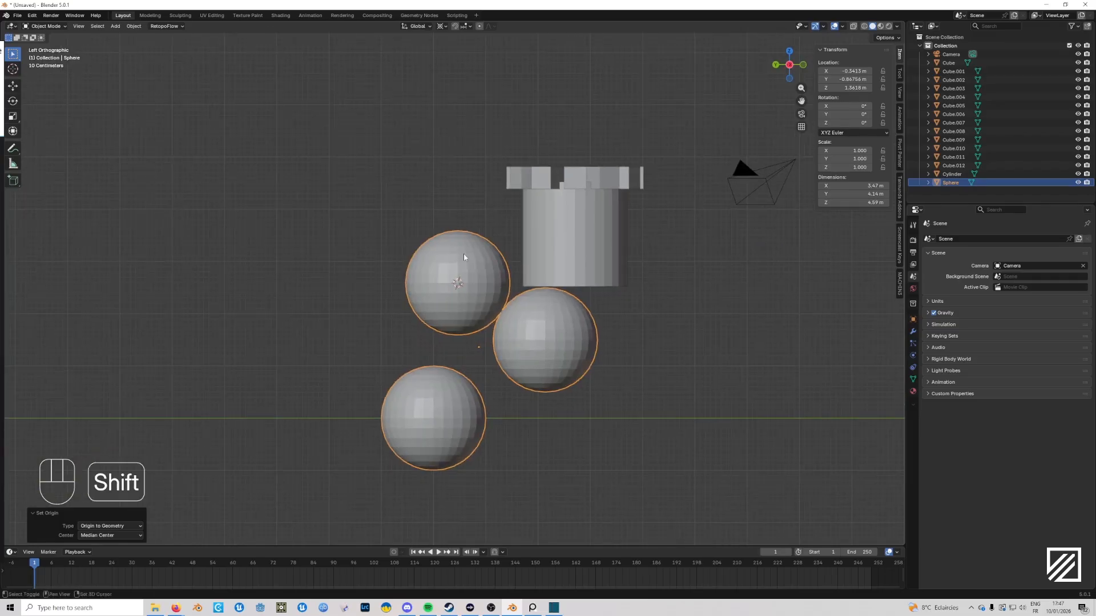
pyautogui.hotkey('shift', 'Tab')
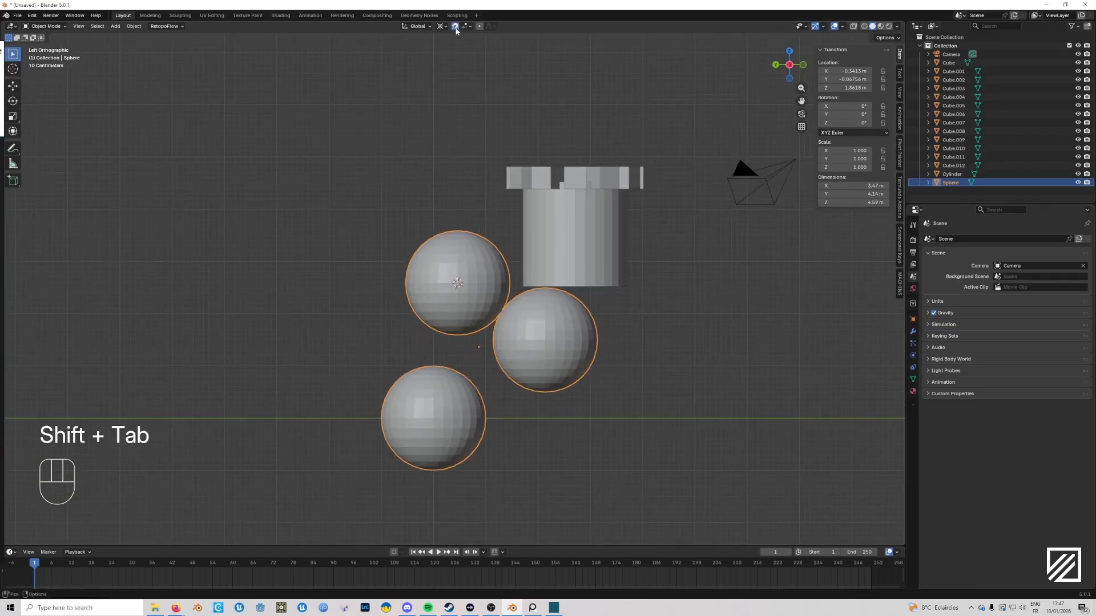
pyautogui.hotkey('shift', 'Tab')
pyautogui.hotkey('shift', 'Tab')
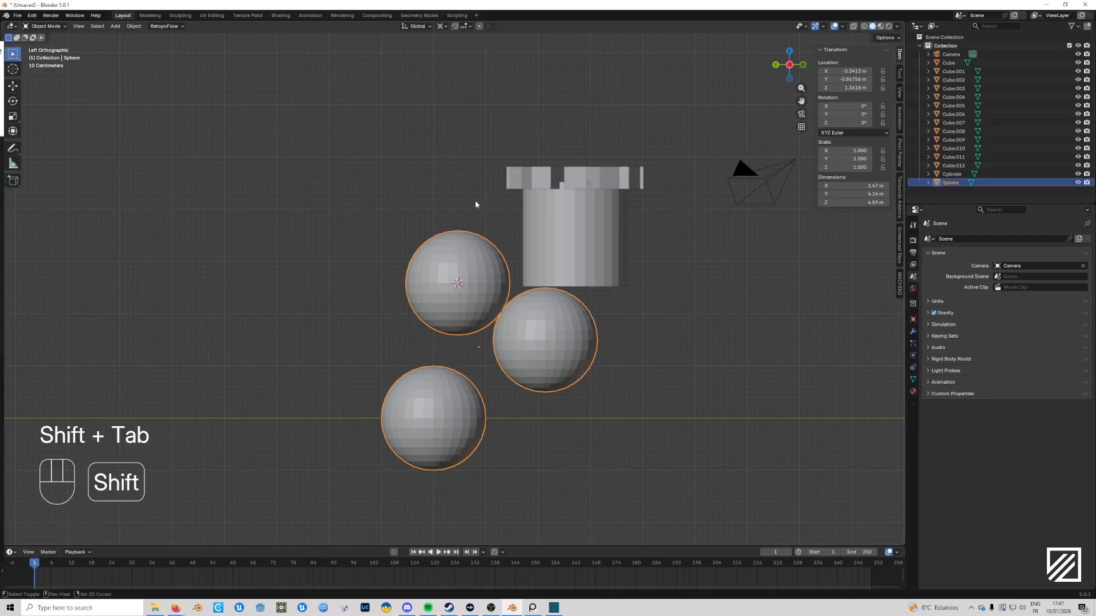
pyautogui.click(465, 26)
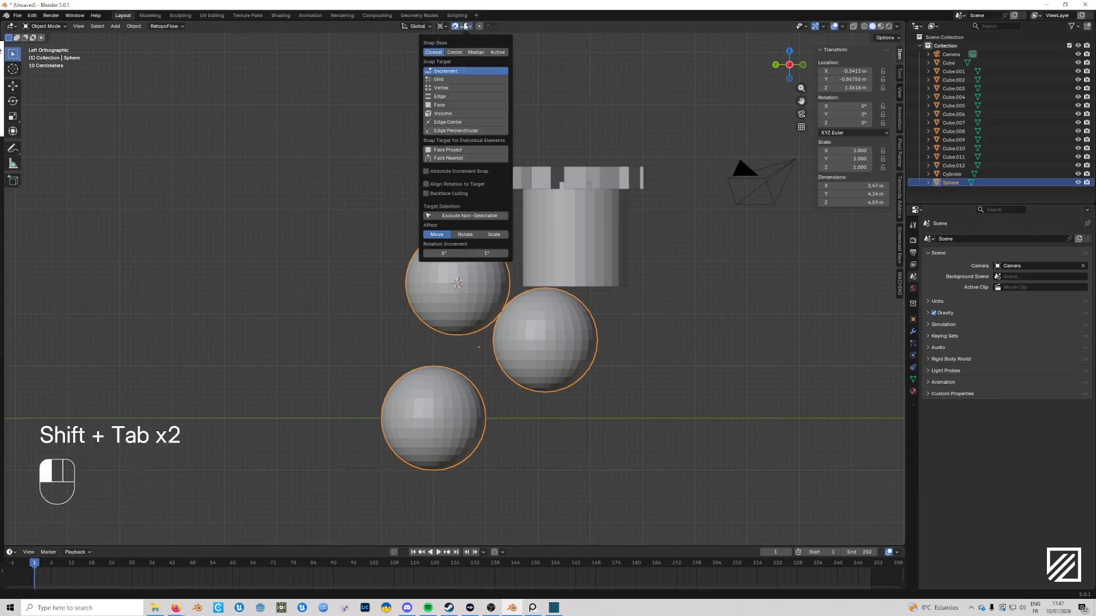
pyautogui.click(447, 88)
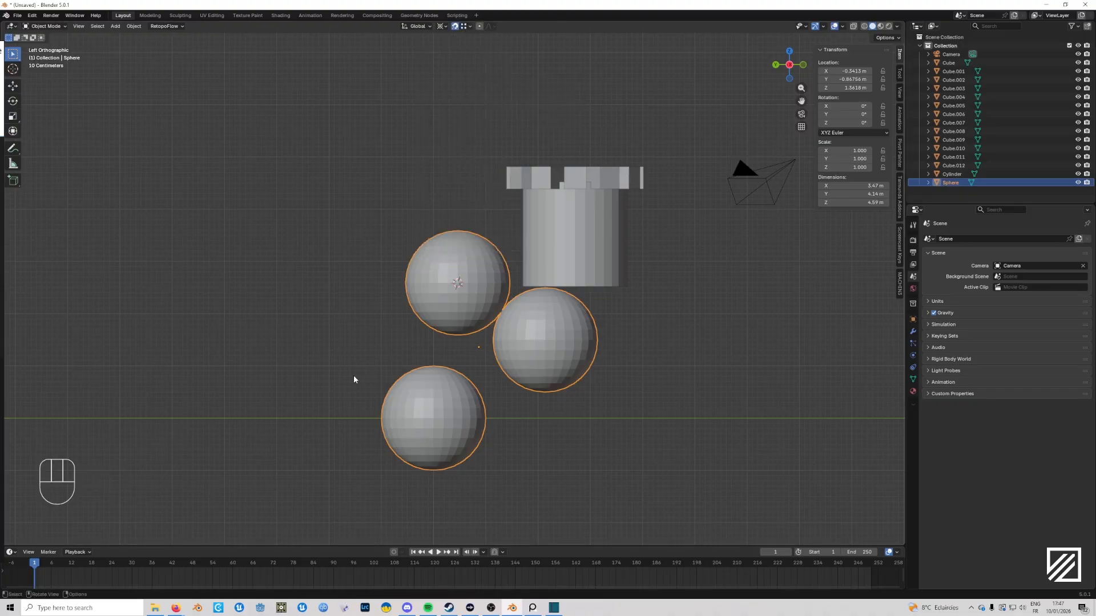
# Step: Raise the front sphere's top vertex about 0.47 m along Z, snapping it to a vertex row on the upper sphere
pyautogui.moveTo(354, 375); pyautogui.dragTo(343, 391, button='middle')
pyautogui.hscroll(1, 464, 368)
pyautogui.press('Tab')
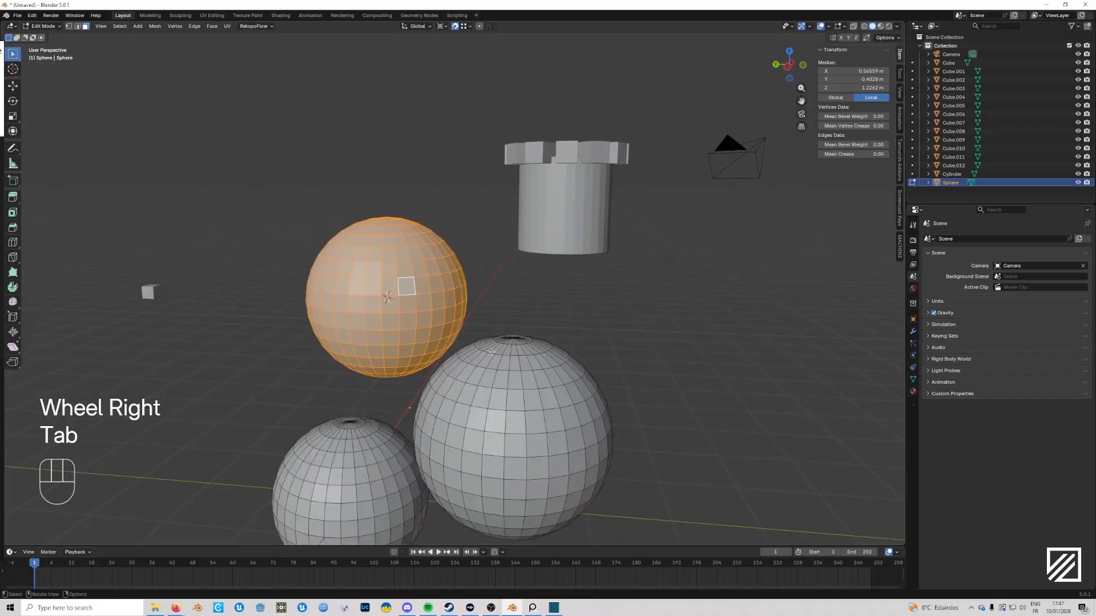
pyautogui.press('1')
pyautogui.click(512, 336)
pyautogui.hscroll(3, 511, 337)
pyautogui.keyDown('alt'); pyautogui.hscroll(1, 505, 336); pyautogui.keyUp('alt')
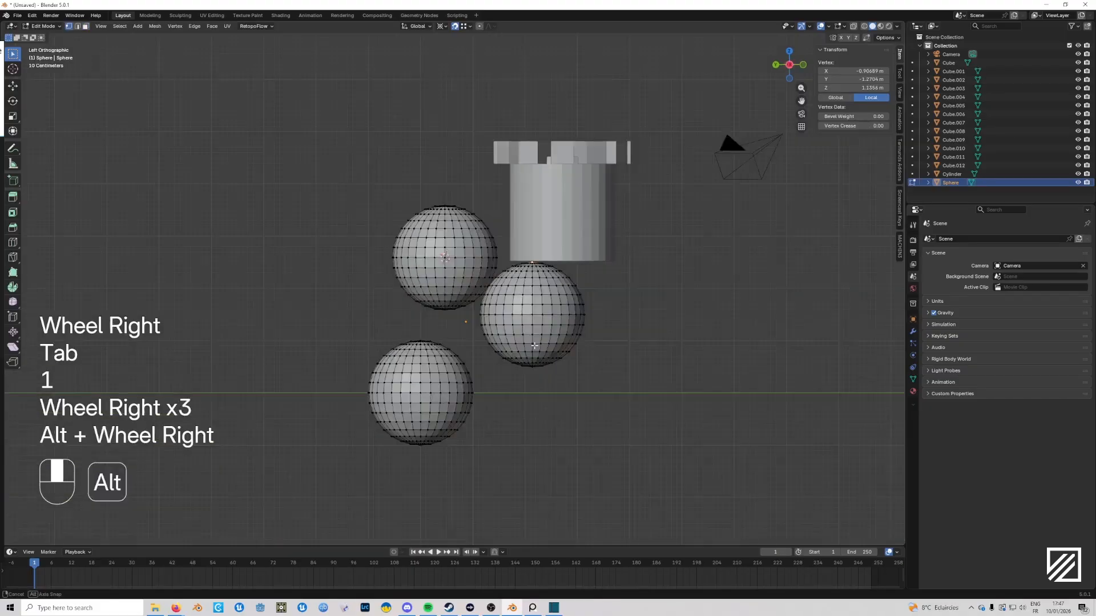
pyautogui.scroll(4, 503, 335)
pyautogui.press('g')
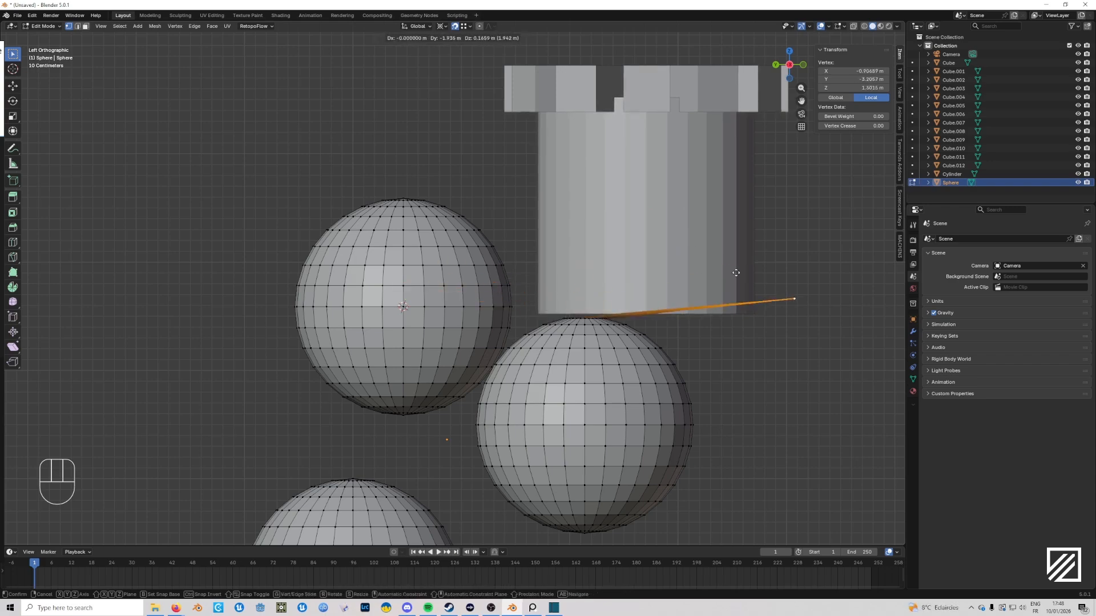
pyautogui.press('z')
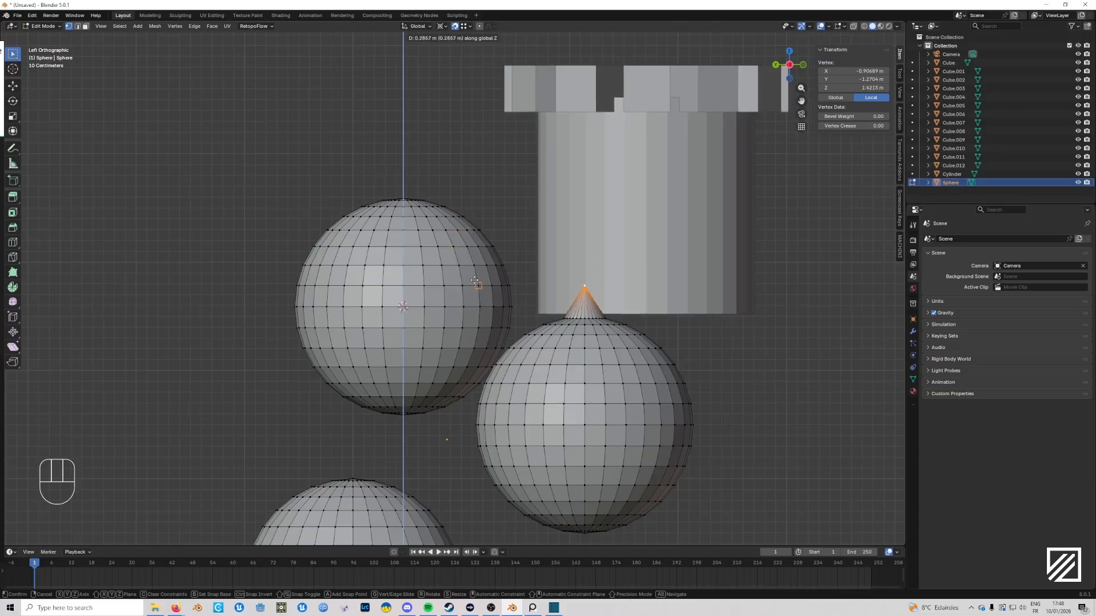
pyautogui.click(495, 277)
# Step: Box-select the vertices level with the spike's tip across both spheres to check their alignment, and clear the selection
pyautogui.keyDown('alt'); pyautogui.click(302, 260); pyautogui.keyUp('alt')
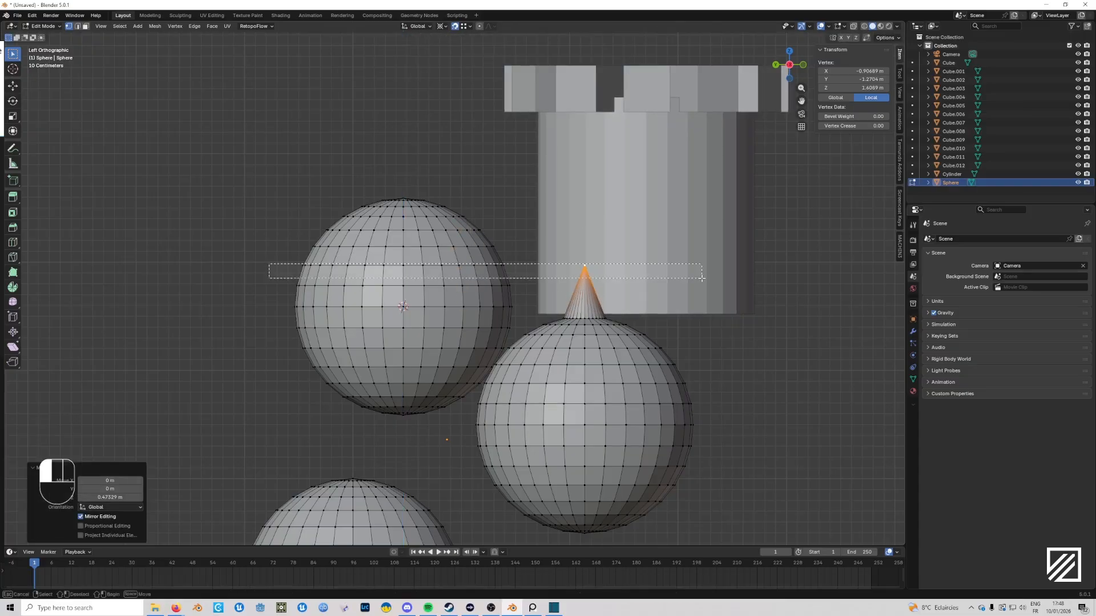
pyautogui.scroll(-2, 616, 320)
pyautogui.scroll(1, 615, 320)
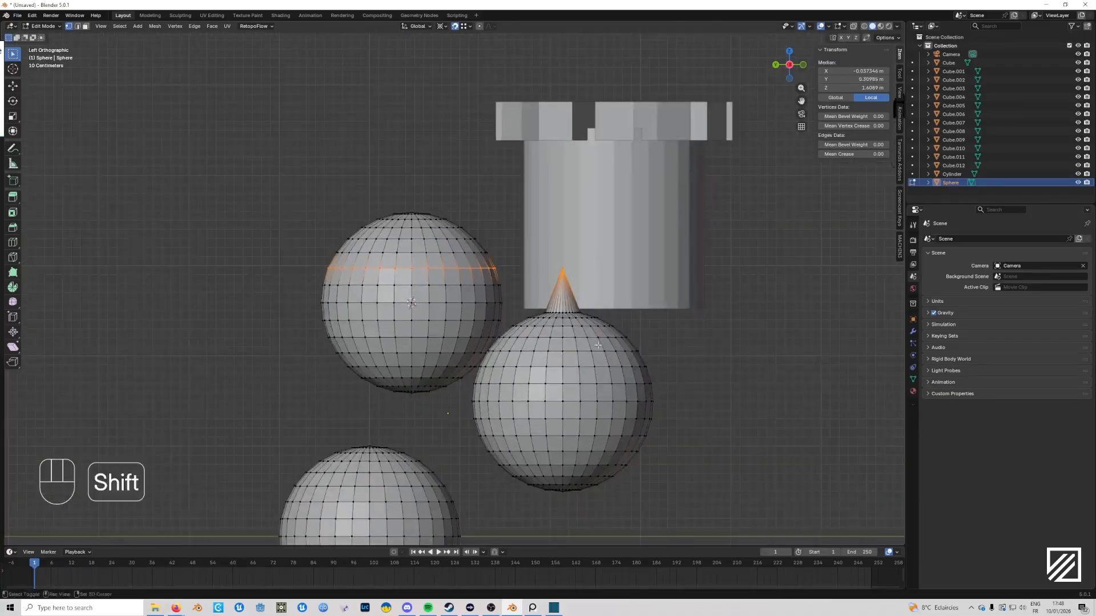
pyautogui.scroll(2, 616, 326)
pyautogui.keyDown('shift'); pyautogui.moveTo(615, 320); pyautogui.dragTo(663, 333, button='middle'); pyautogui.keyUp('shift')
pyautogui.click(212, 316)
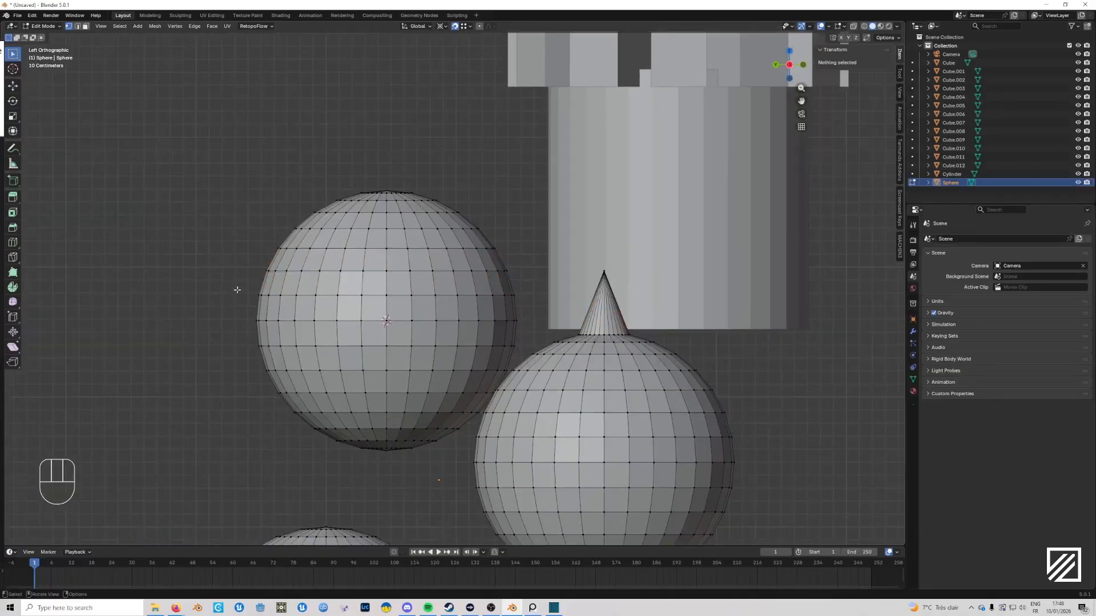
# Step: Select the vertex row just above the upper sphere's middle plus the spike tip, disable snapping and flatten them with a Z scale of 0
pyautogui.moveTo(238, 277); pyautogui.dragTo(543, 310)
pyautogui.hotkey('shift', 'z')
pyautogui.hotkey('shift', 'z')
pyautogui.keyDown('shift'); pyautogui.moveTo(578, 255); pyautogui.dragTo(690, 308); pyautogui.keyUp('shift')
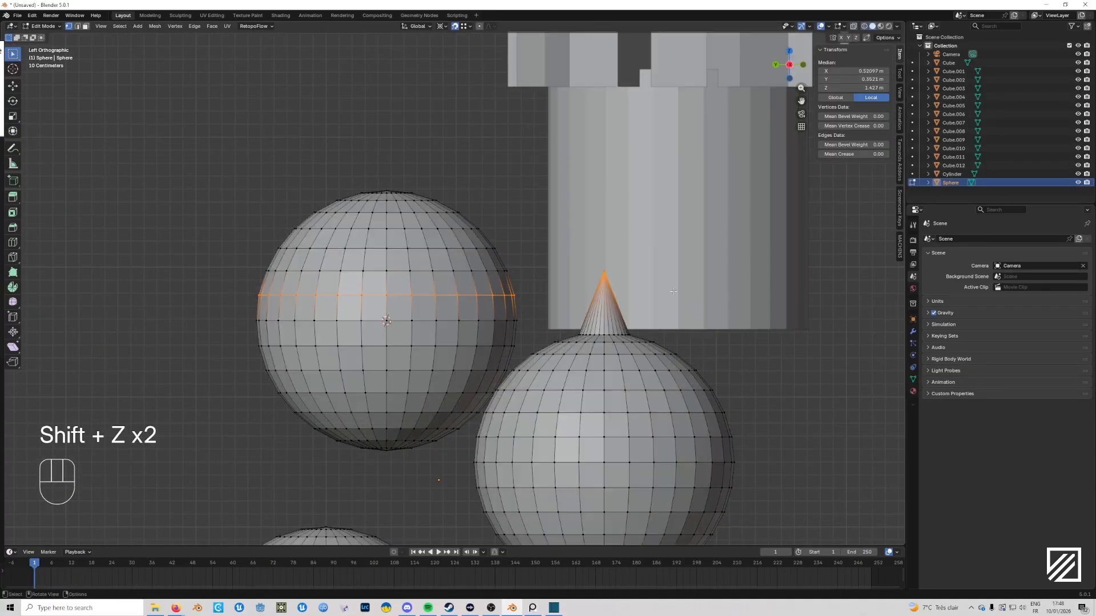
pyautogui.hotkey('shift', 'Tab')
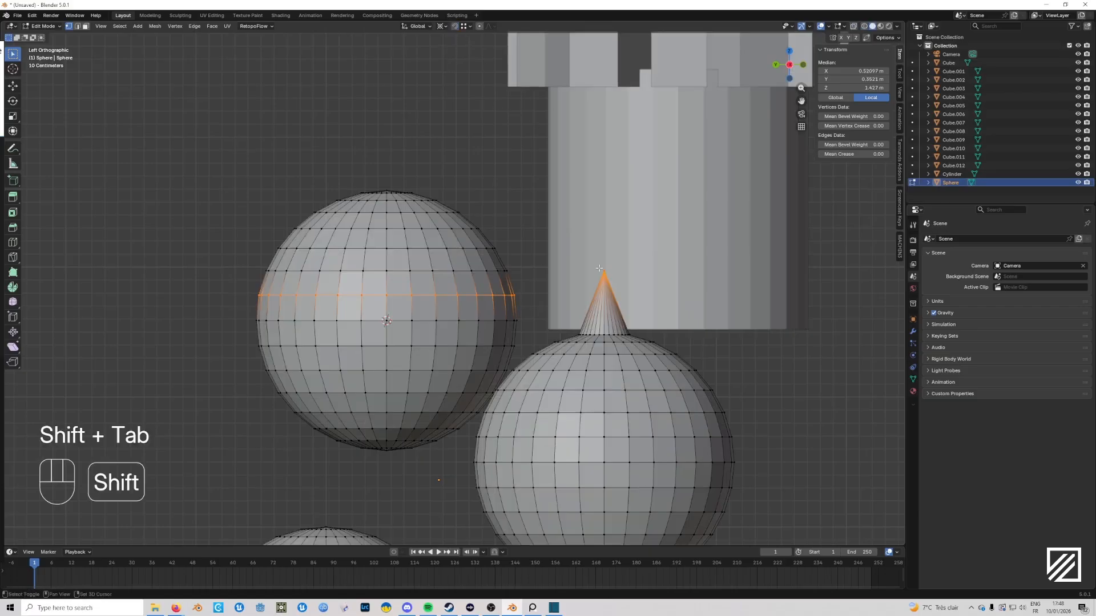
pyautogui.press('s')
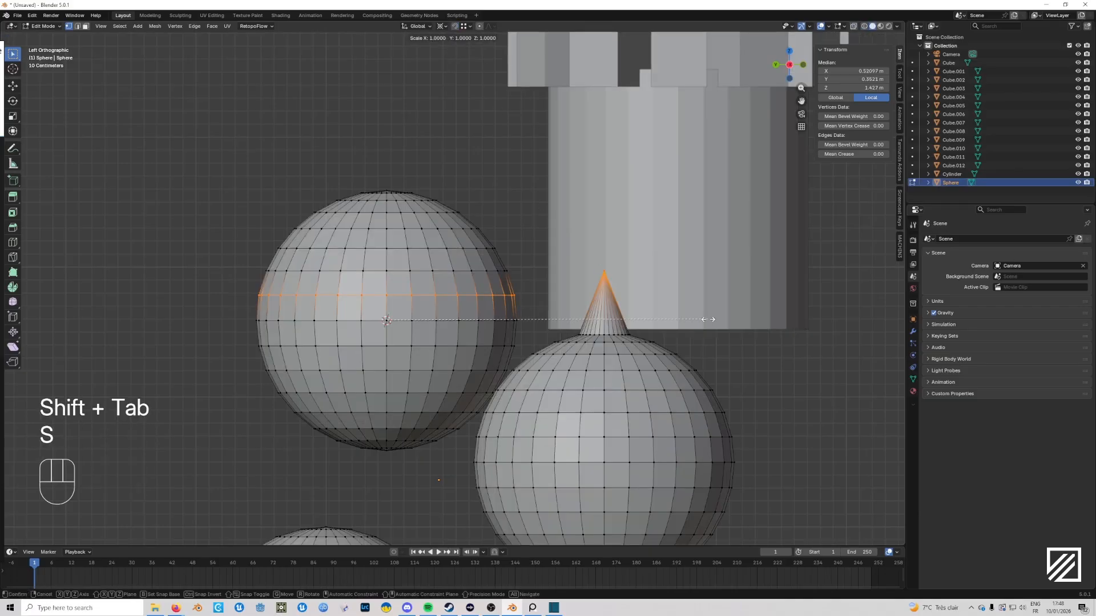
pyautogui.press('z')
pyautogui.hotkey('shift', '0')
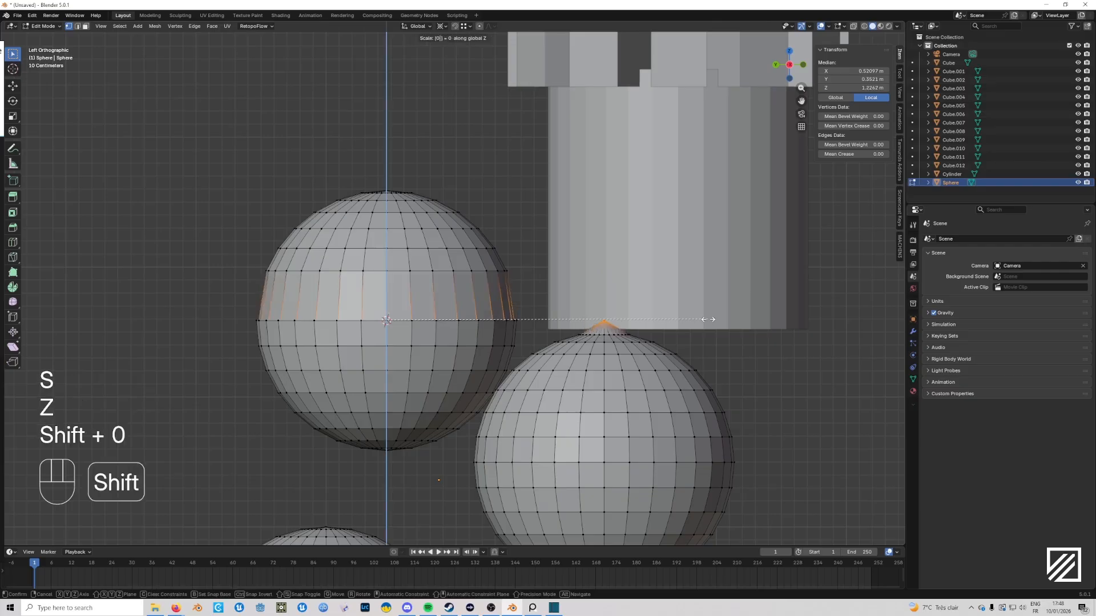
pyautogui.press('Return')
# Step: Move the flattened row and spike tip up about 0.17 m along Z and check their alignment by selecting vertices
pyautogui.press('g')
pyautogui.press('z')
pyautogui.click(657, 306)
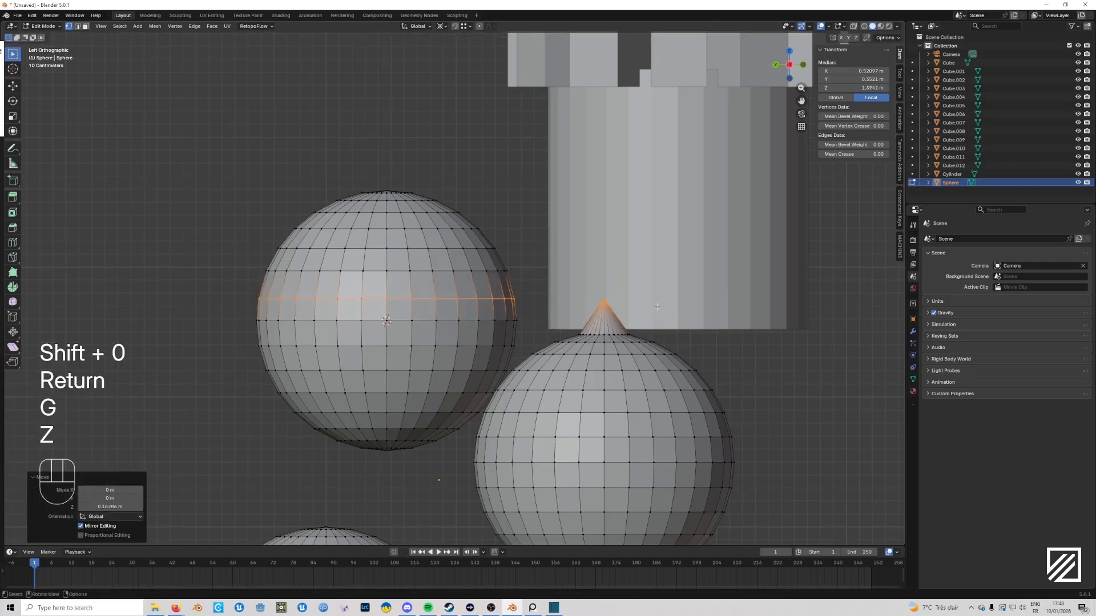
pyautogui.moveTo(207, 295); pyautogui.dragTo(674, 300)
pyautogui.click(611, 300)
pyautogui.keyDown('shift'); pyautogui.click(517, 298); pyautogui.keyUp('shift')
# Step: Select the front sphere's bottom cap vertices in wireframe, return to solid shading and snap the 3D cursor to the selection
pyautogui.moveTo(578, 344)
pyautogui.keyDown('shift'); pyautogui.mouseDown(button='middle')
pyautogui.moveTo(591, 317)
pyautogui.moveTo(572, 239)
pyautogui.mouseUp(button='middle'); pyautogui.keyUp('shift')
pyautogui.scroll(-2, 591, 317)
pyautogui.hotkey('shift', 'z')
pyautogui.moveTo(507, 391); pyautogui.dragTo(673, 454)
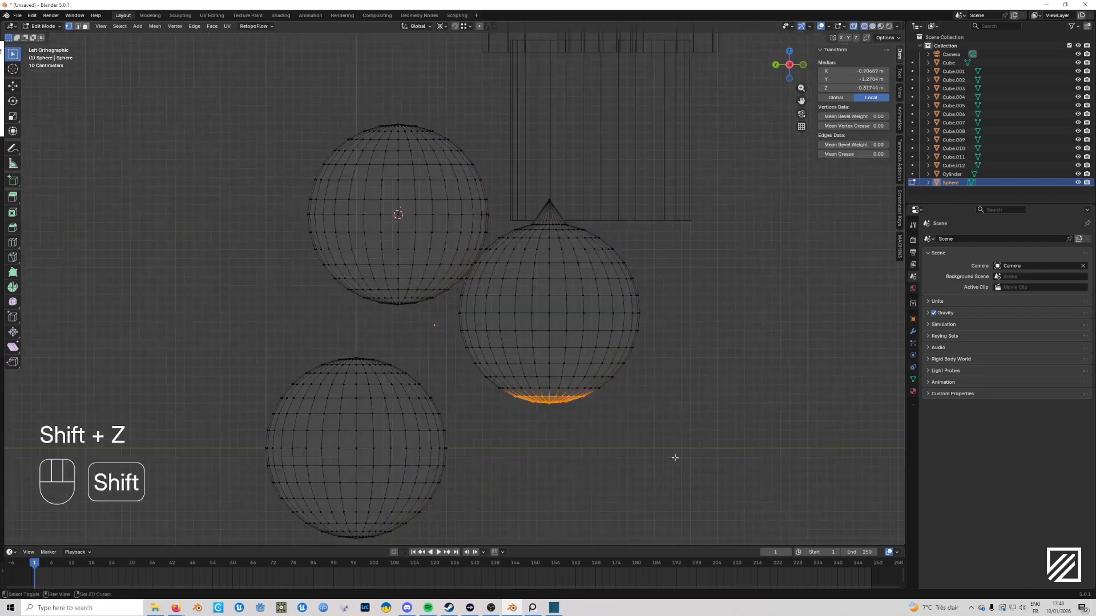
pyautogui.keyDown('shift'); pyautogui.moveTo(691, 443); pyautogui.dragTo(678, 394, button='middle'); pyautogui.keyUp('shift')
pyautogui.hotkey('shift', 'z')
pyautogui.hotkey('shift', 's')
# Step: Try to scale the front sphere's bottom cap along Z around the 3D cursor, and undo it
pyautogui.press('s')
pyautogui.press('z')
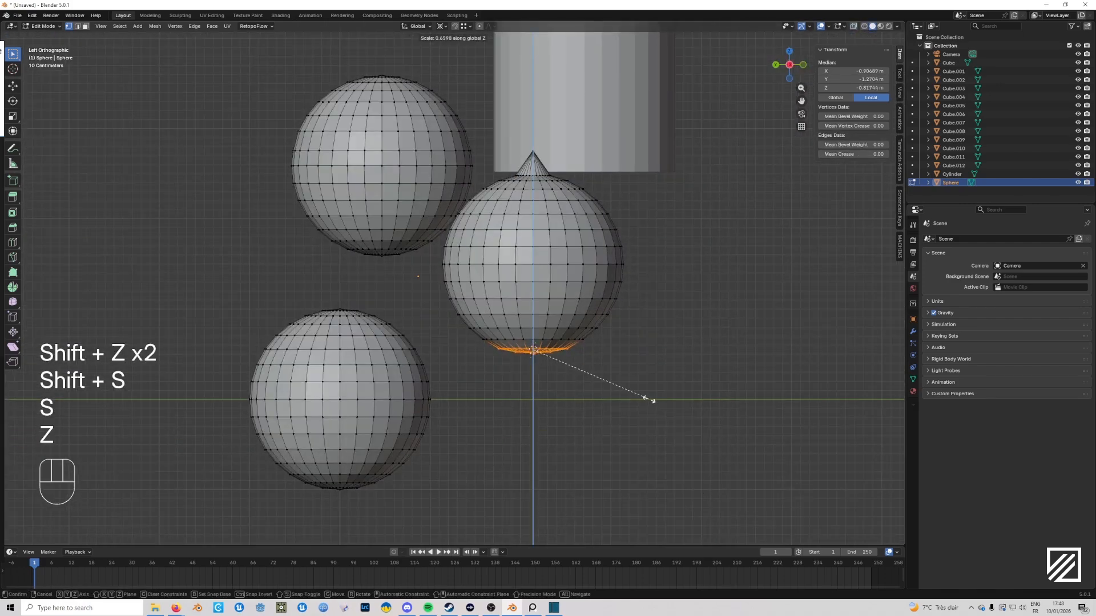
pyautogui.press('Return')
pyautogui.hotkey('ctrl', 'z')
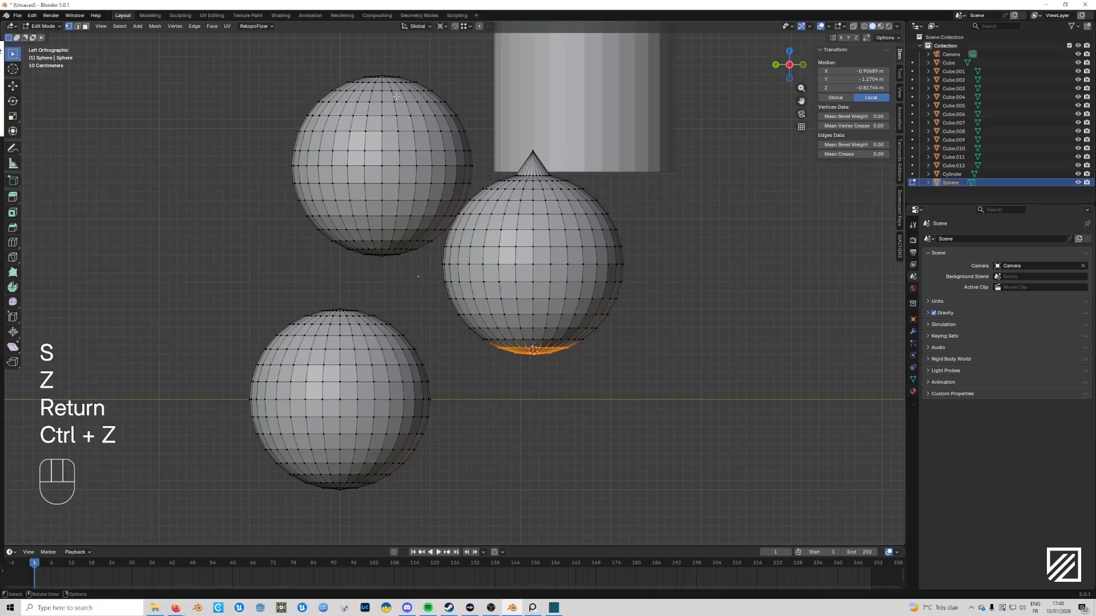
# Step: Set the pivot point to Median Point and flatten the front sphere's bottom cap with a Z scale of 0
pyautogui.scroll(2, 397, 97)
pyautogui.click(448, 27)
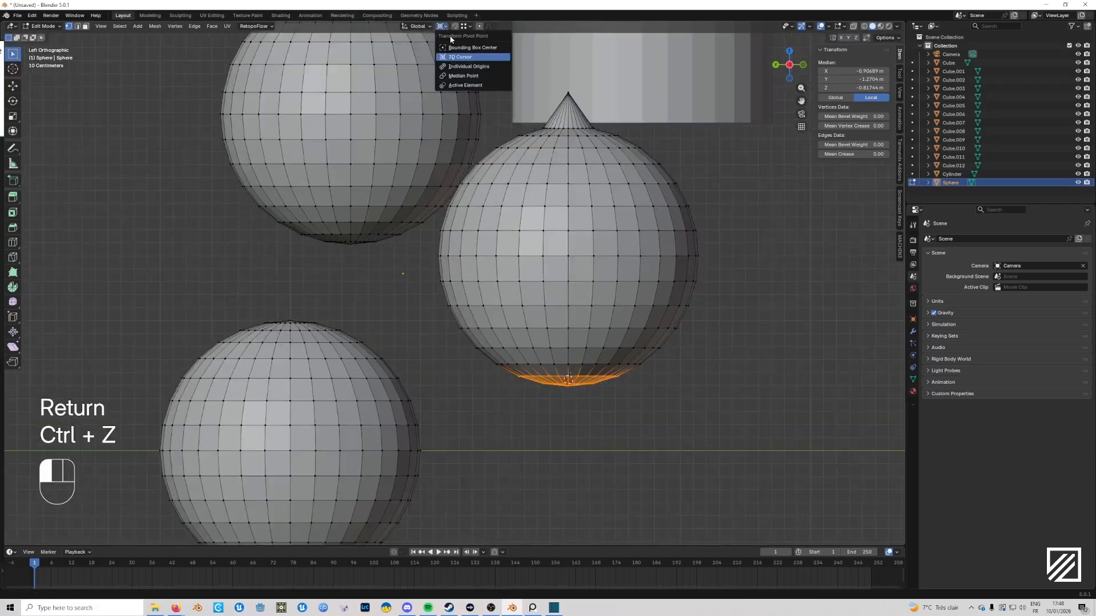
pyautogui.click(463, 76)
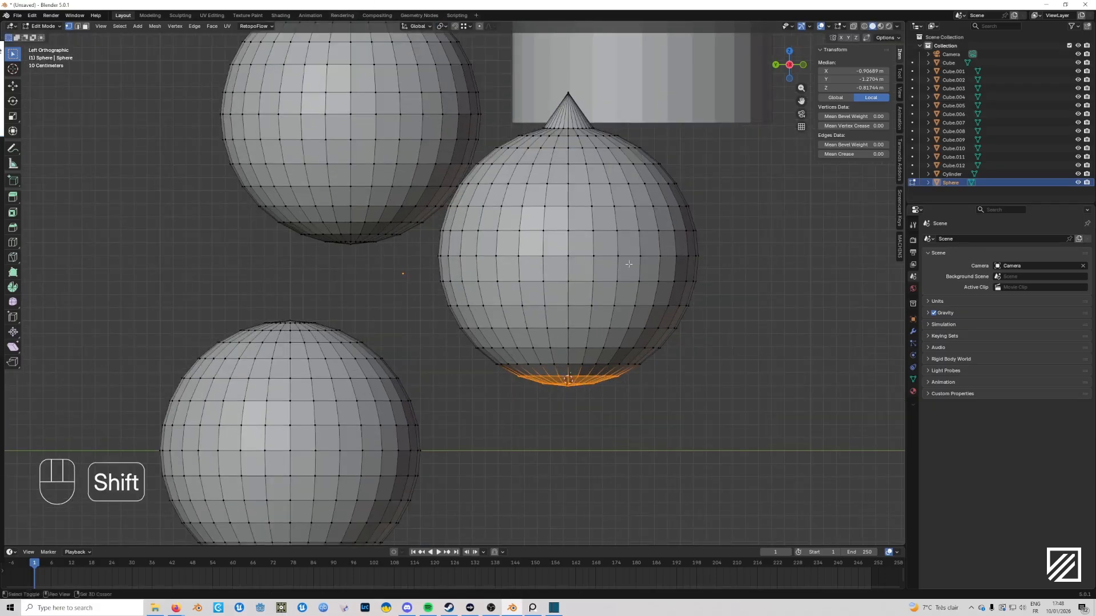
pyautogui.keyDown('shift'); pyautogui.hscroll(2, 717, 398); pyautogui.keyUp('shift')
pyautogui.press('s')
pyautogui.press('z')
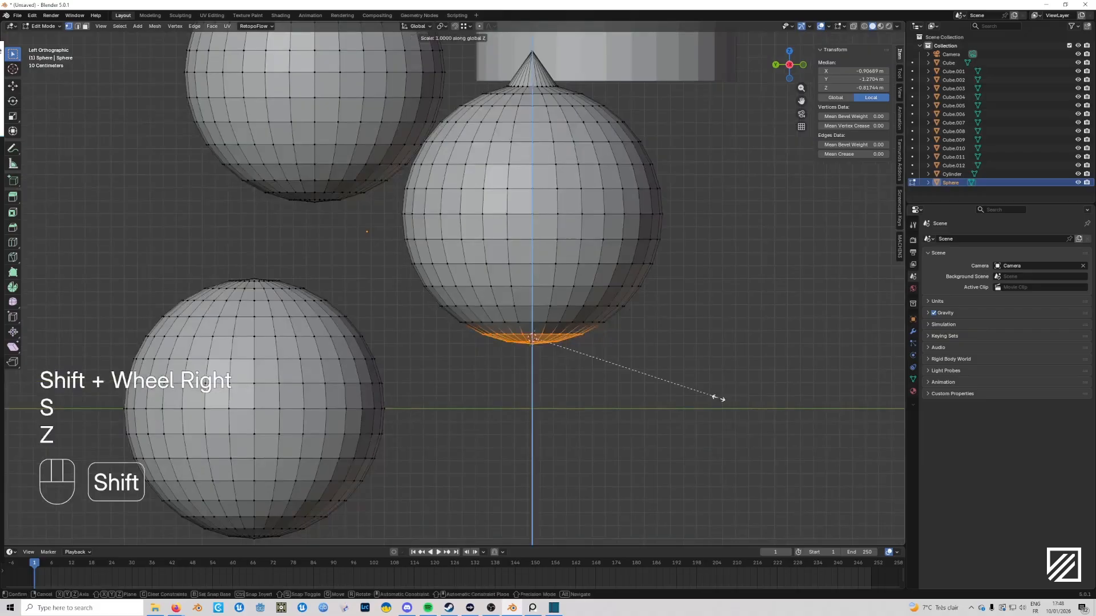
pyautogui.hotkey('shift', '0')
pyautogui.press('Return')
# Step: Examine the front sphere's flattened bottom and the other spheres from several angles in Object and Edit Mode
pyautogui.press('Tab')
pyautogui.hscroll(2, 658, 402)
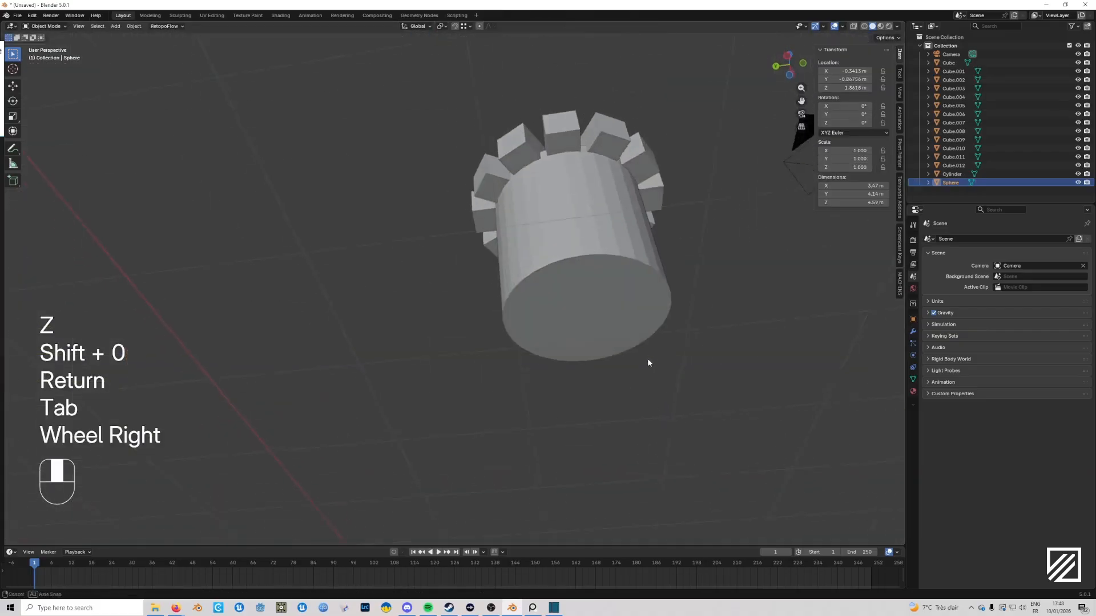
pyautogui.press('KP_Decimal')
pyautogui.press('Tab')
pyautogui.press('KP_Decimal')
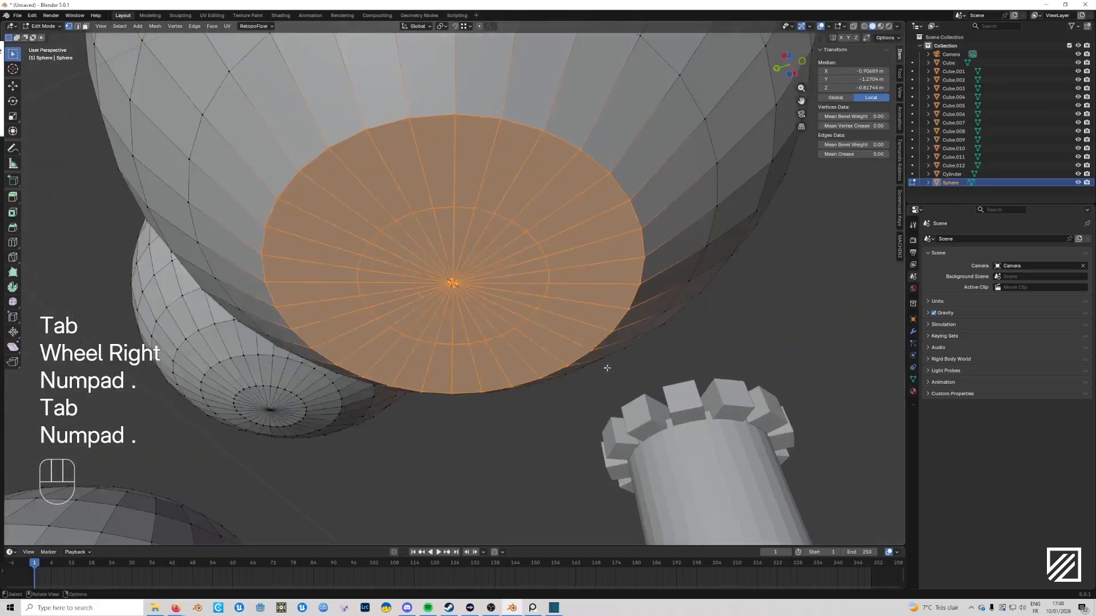
pyautogui.moveTo(504, 308); pyautogui.dragTo(384, 374, button='middle')
pyautogui.press('Tab')
pyautogui.moveTo(454, 287); pyautogui.dragTo(485, 338, button='middle')
pyautogui.scroll(-10, 513, 288)
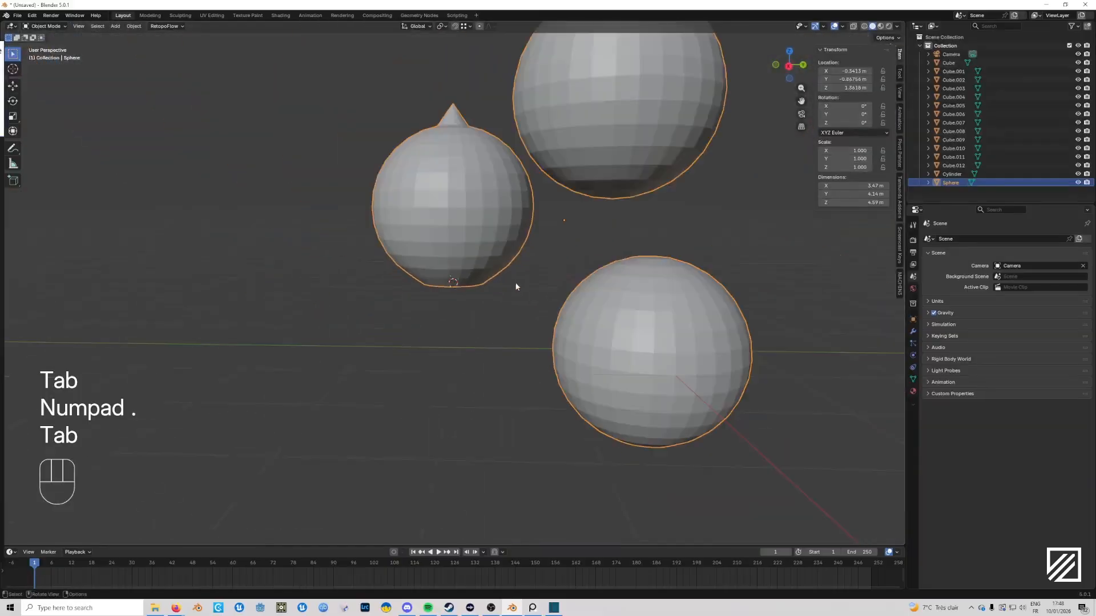
pyautogui.keyDown('shift'); pyautogui.moveTo(516, 286); pyautogui.dragTo(518, 373, button='middle'); pyautogui.keyUp('shift')
pyautogui.moveTo(518, 372); pyautogui.dragTo(534, 318, button='middle')
pyautogui.press('Tab')
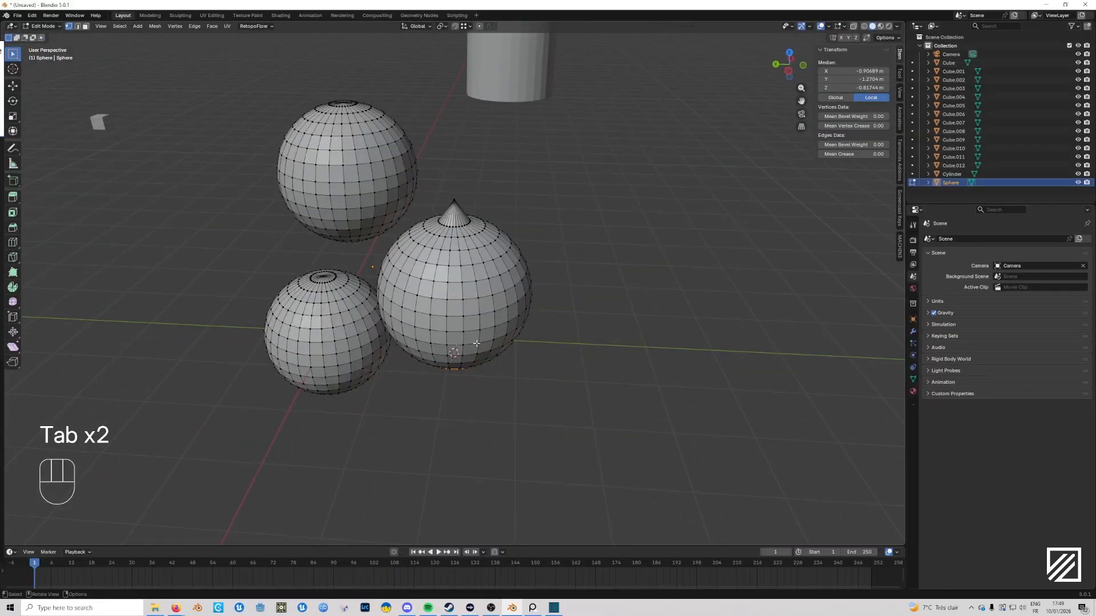
pyautogui.moveTo(477, 343); pyautogui.dragTo(506, 320, button='middle')
pyautogui.scroll(1, 506, 320)
pyautogui.keyDown('shift'); pyautogui.moveTo(539, 250); pyautogui.dragTo(494, 352, button='middle'); pyautogui.keyUp('shift')
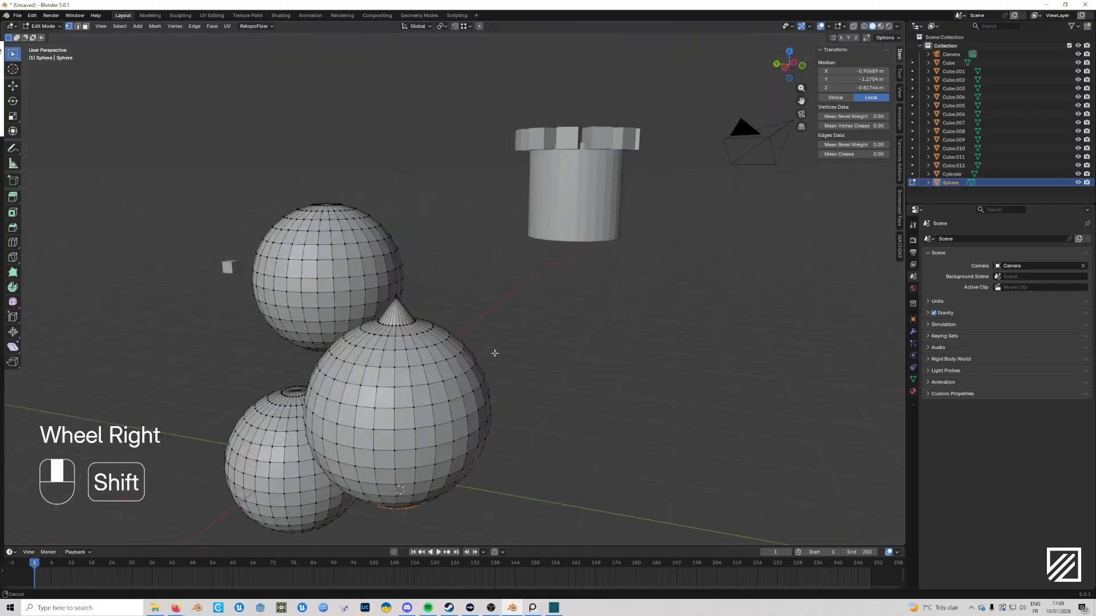
# Step: Select the cylinder in Object Mode and enable snapping to Face with Align Rotation to Target
pyautogui.press('Tab')
pyautogui.click(587, 205)
pyautogui.moveTo(587, 207); pyautogui.dragTo(559, 278, button='middle')
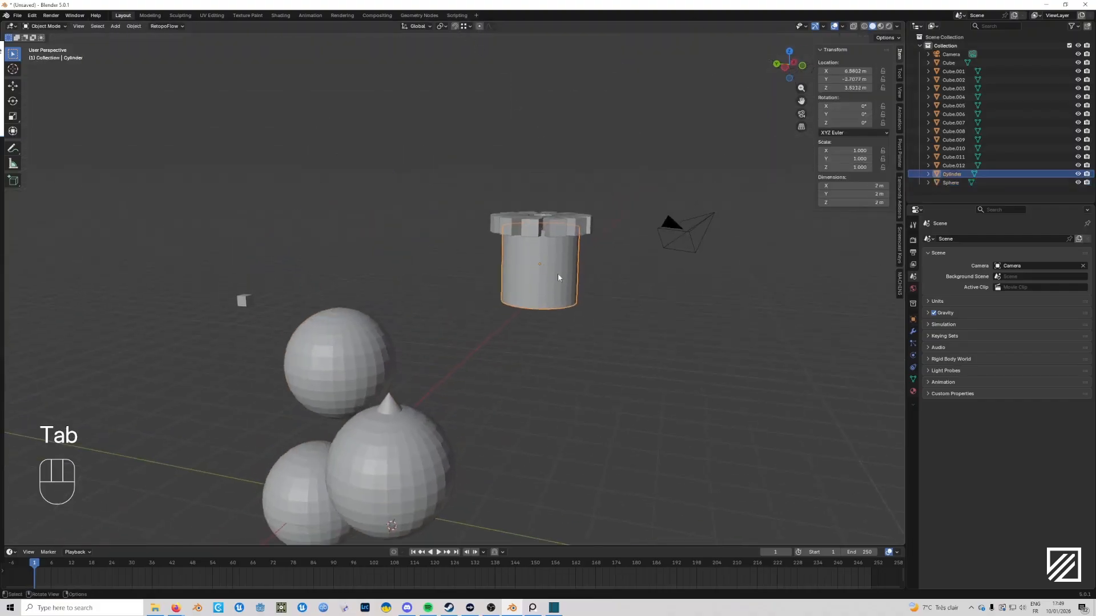
pyautogui.click(456, 25)
pyautogui.click(469, 26)
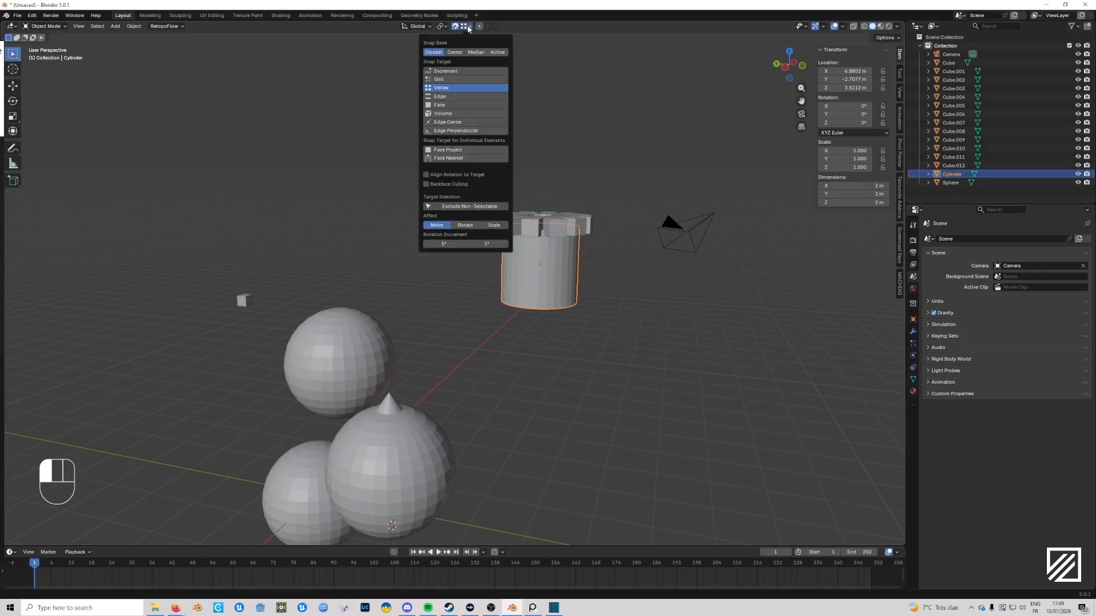
pyautogui.click(442, 105)
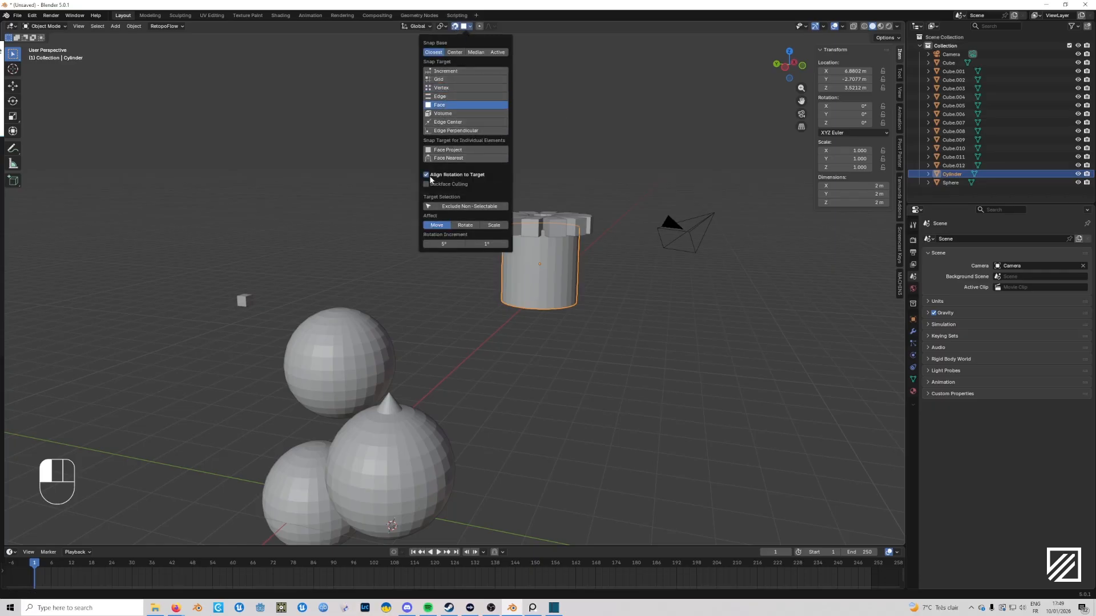
# Step: Try placing a linked duplicate of the cylinder against the upper sphere with face snapping, and undo it
pyautogui.moveTo(355, 238); pyautogui.dragTo(342, 273, button='middle')
pyautogui.hotkey('alt', 'd')
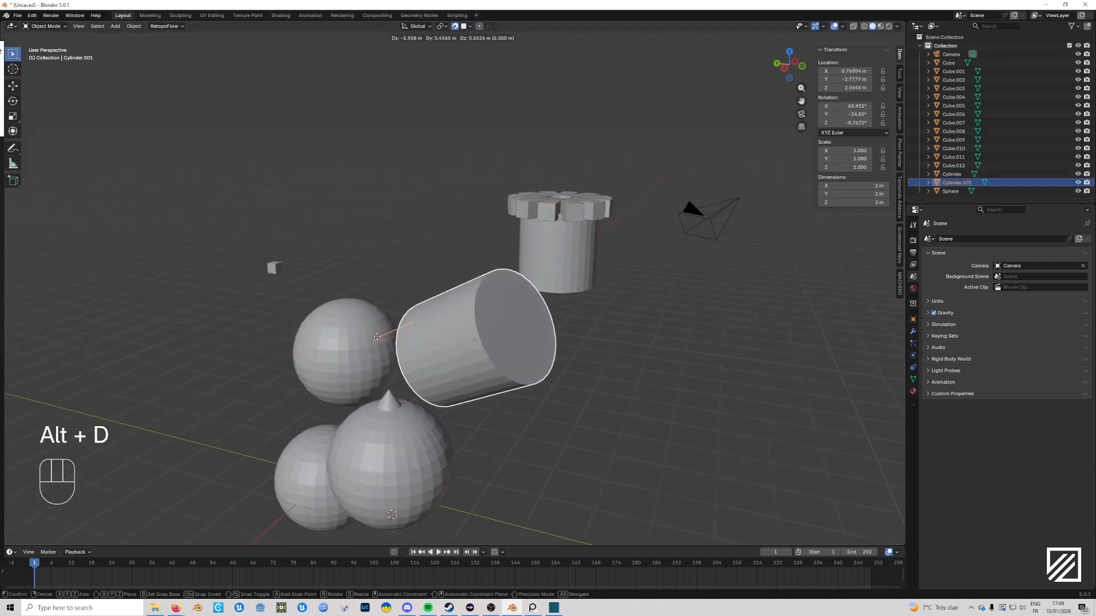
pyautogui.click(422, 218)
pyautogui.hotkey('ctrl', 'z')
# Step: Try snapping a linked duplicate of the full-size cylinder onto the upper sphere's faces, and undo it
pyautogui.click(466, 26)
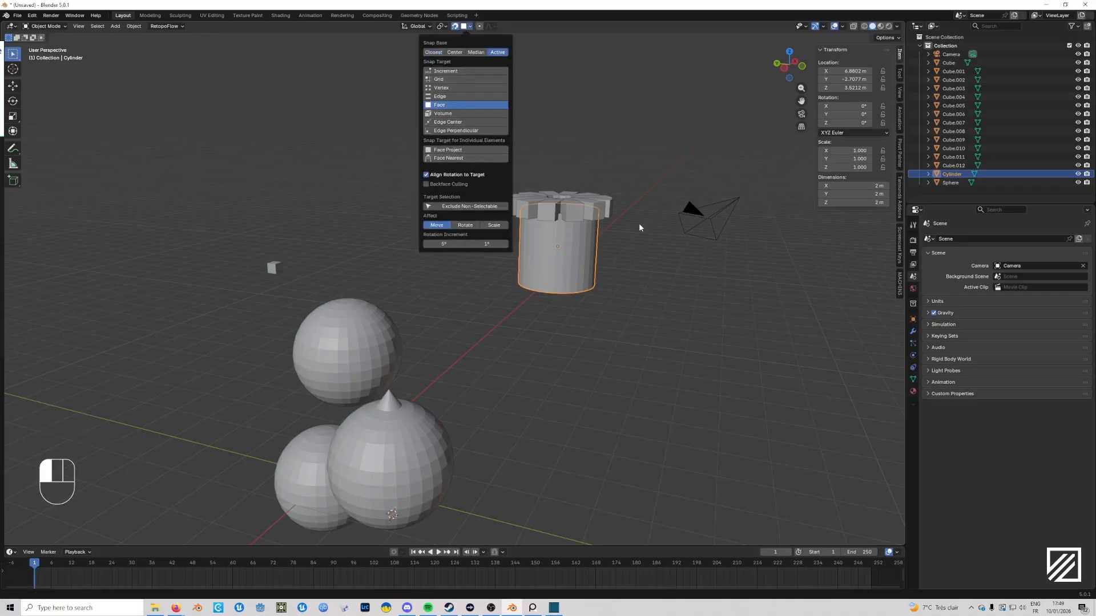
pyautogui.hotkey('alt', 'd')
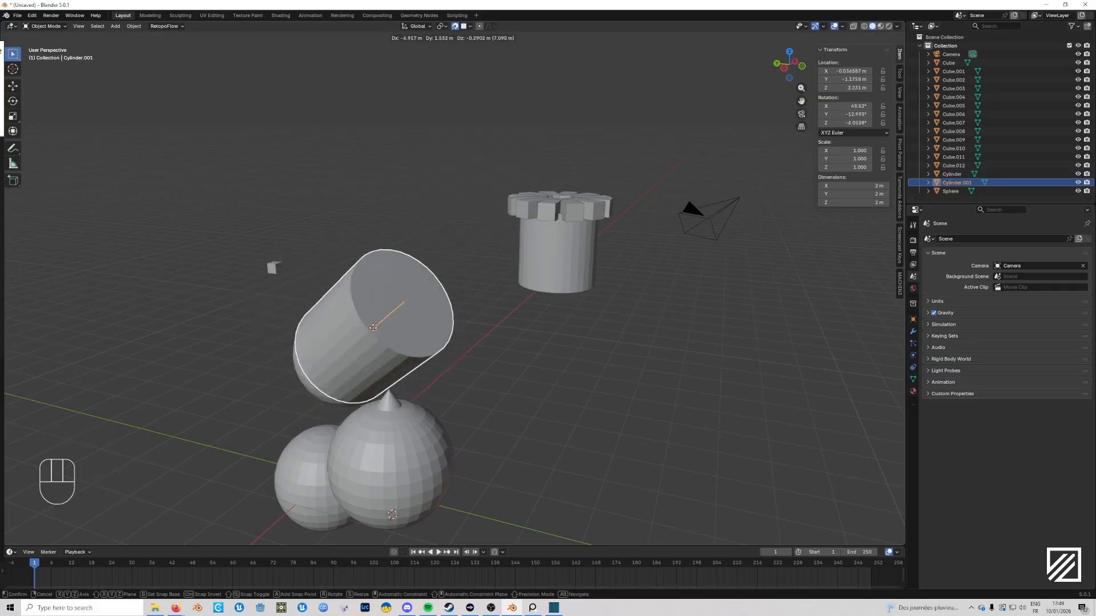
pyautogui.hotkey('ctrl', 'z')
# Step: Scale the original cylinder to 0.146 and snap a linked duplicate of it onto the upper sphere's surface
pyautogui.press('s')
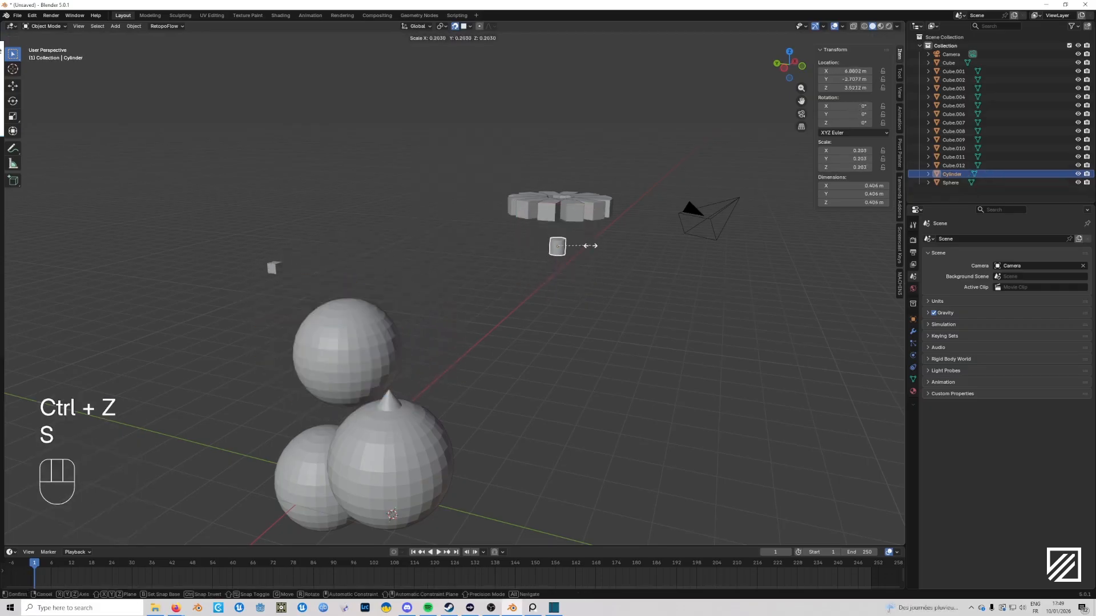
pyautogui.click(582, 266)
pyautogui.hotkey('alt', 'd')
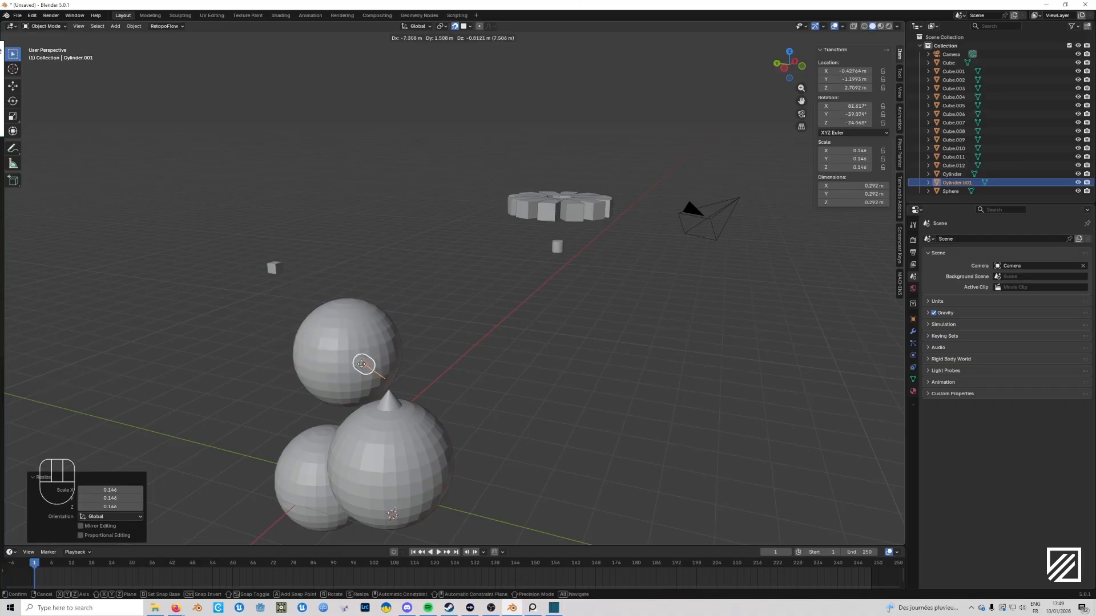
pyautogui.click(295, 329)
# Step: Snap three more linked duplicates of the small cylinder onto different faces around the upper sphere
pyautogui.hotkey('alt', 'd')
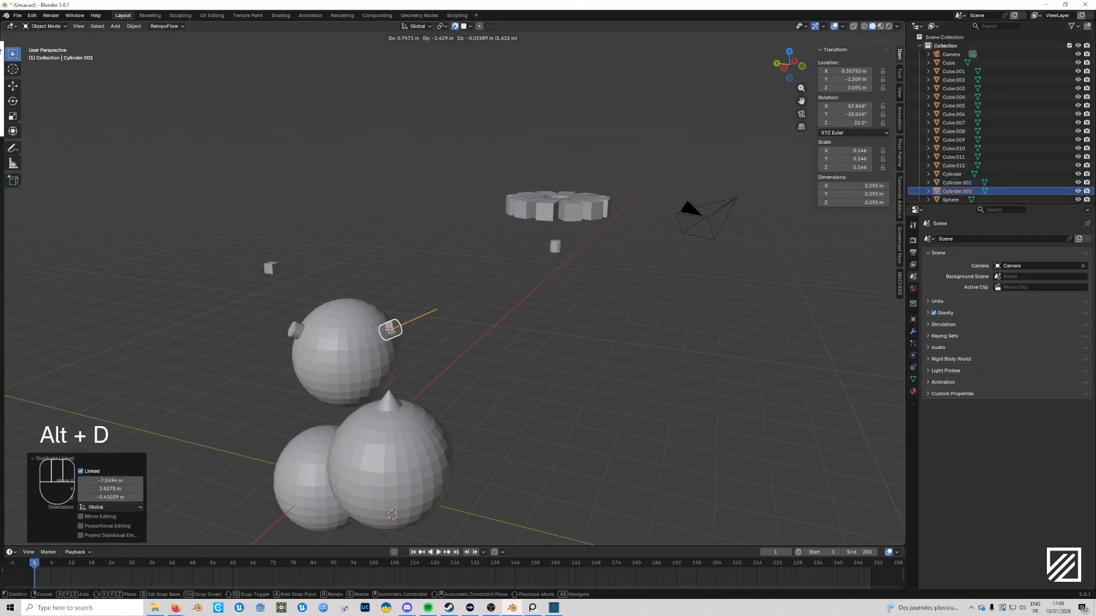
pyautogui.click(371, 324)
pyautogui.moveTo(372, 324); pyautogui.dragTo(388, 310, button='middle')
pyautogui.hotkey('alt', 'd')
pyautogui.click(312, 390)
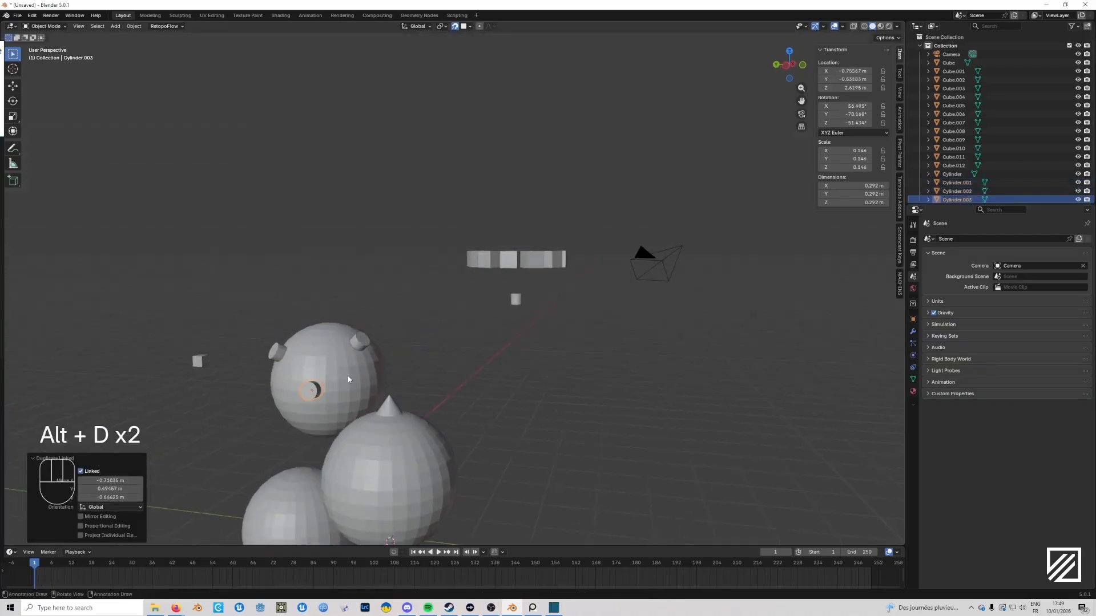
pyautogui.moveTo(349, 380); pyautogui.dragTo(346, 300, button='middle')
pyautogui.hotkey('alt', 'd')
pyautogui.click(546, 365)
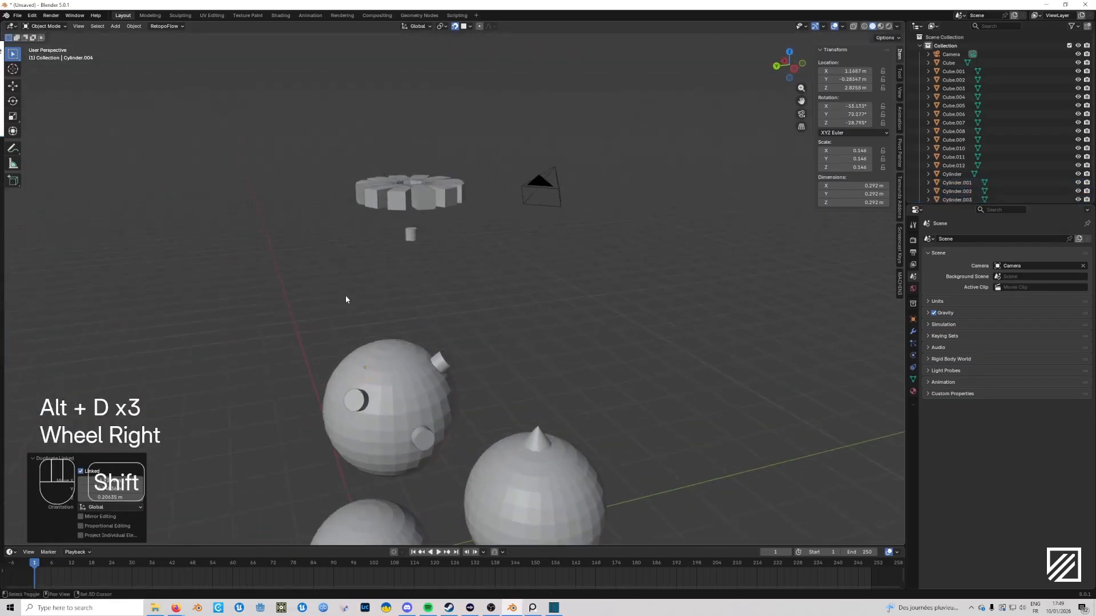
# Step: Turn off snapping and review the snap base, target and rotation alignment options
pyautogui.click(455, 27)
pyautogui.click(469, 26)
pyautogui.click(471, 26)
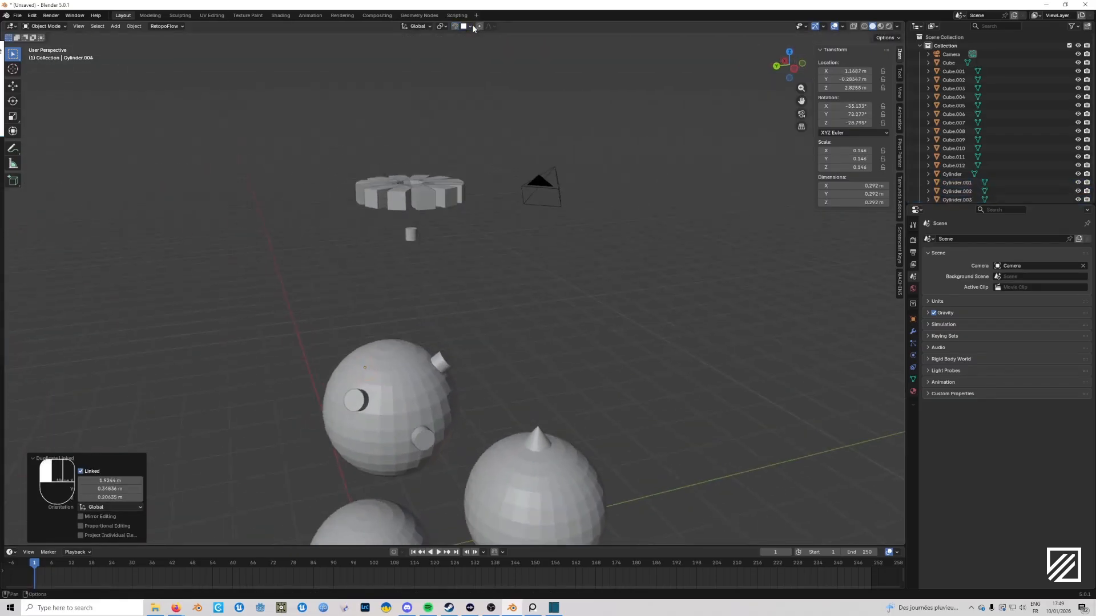
pyautogui.click(471, 27)
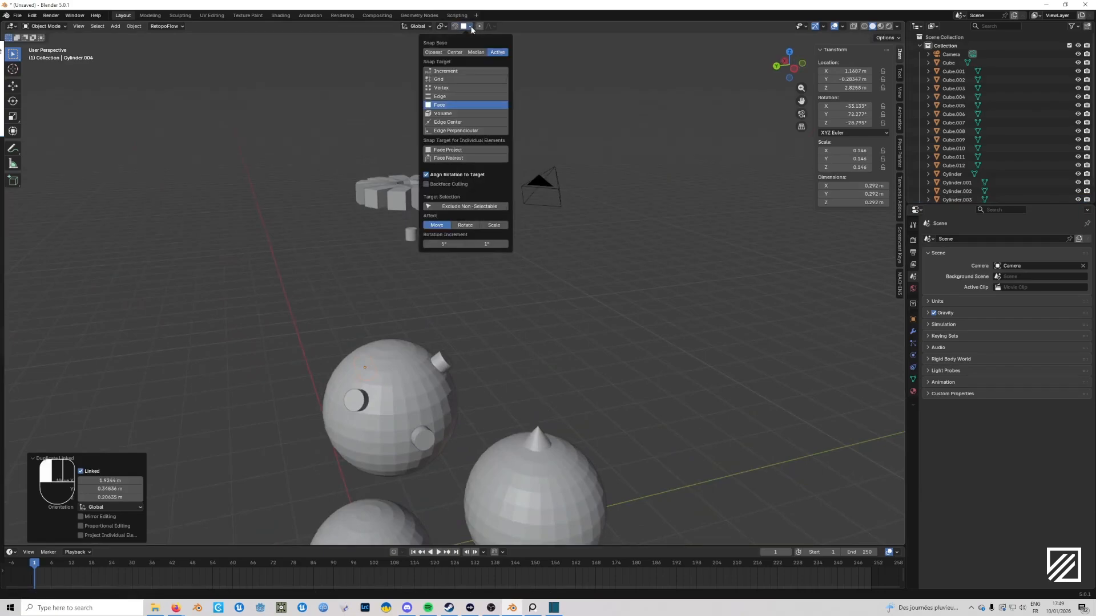
pyautogui.click(471, 28)
pyautogui.scroll(-4, 597, 333)
pyautogui.moveTo(597, 333); pyautogui.dragTo(524, 361, button='middle')
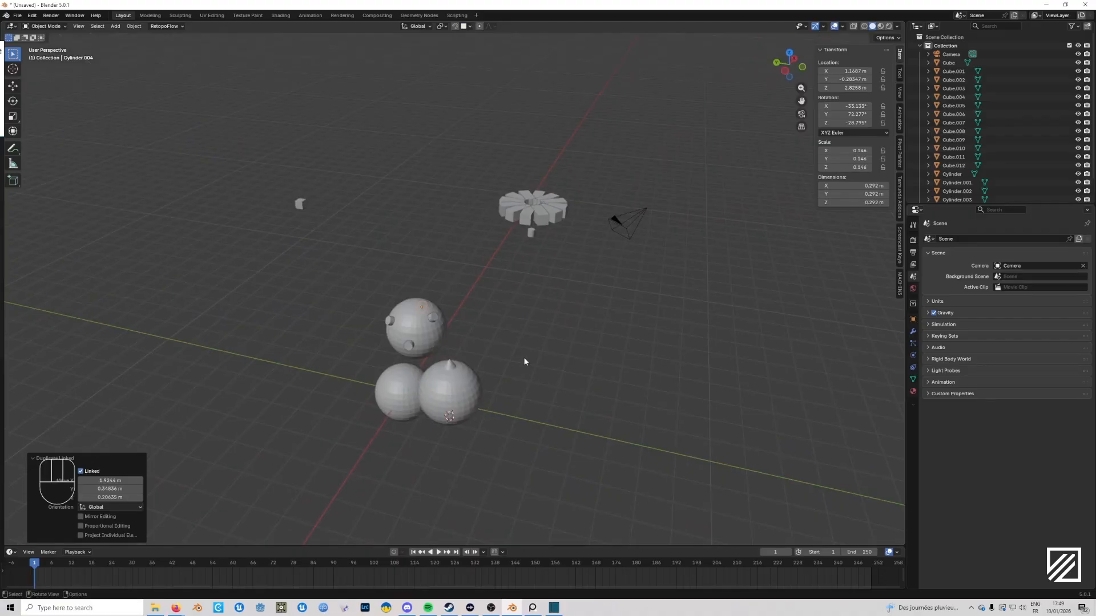